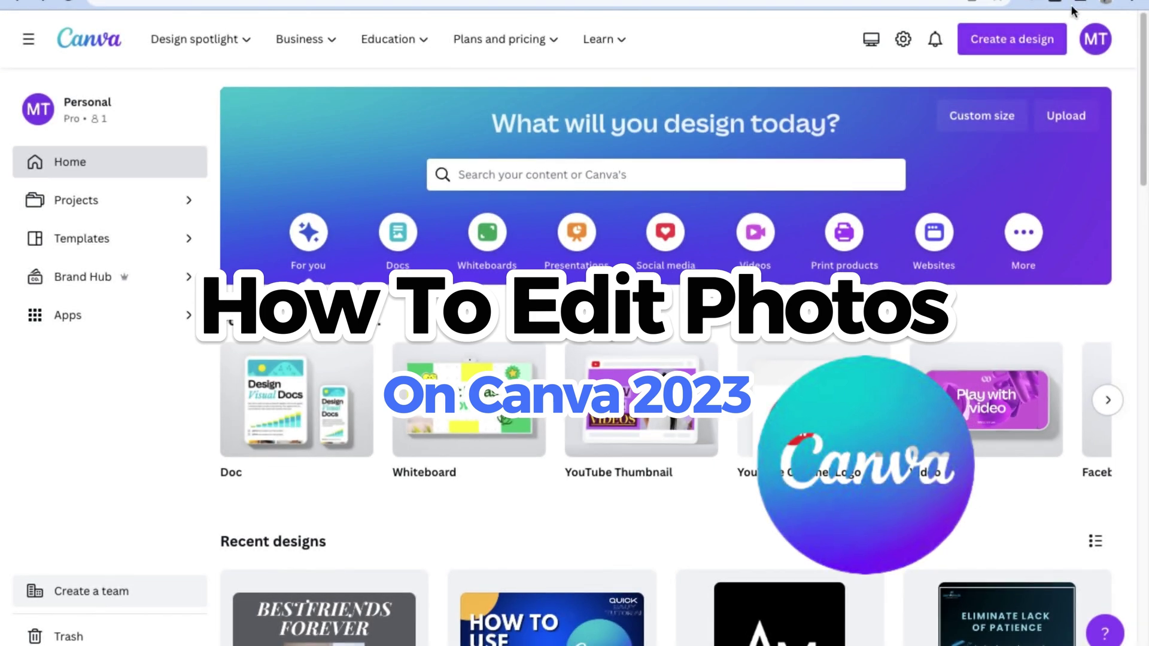
Upload the beach photo from the computer to Canva
click(1073, 117)
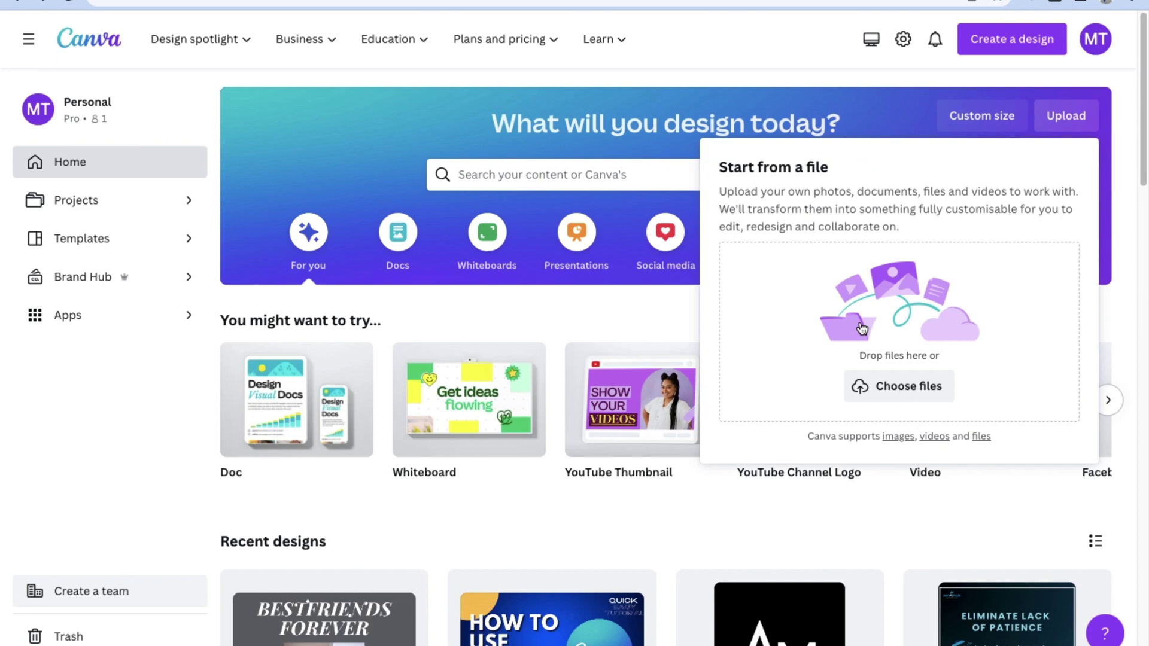
click(915, 374)
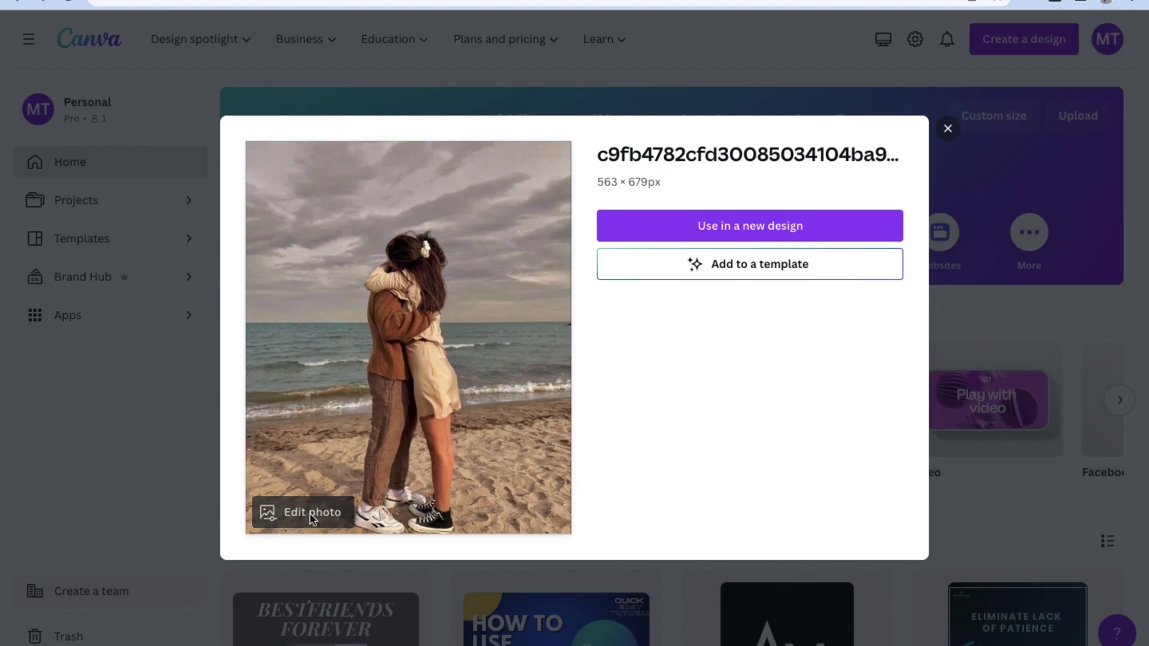
Close the preview and open the beach photo in a new 563 × 679px design
key(Escape)
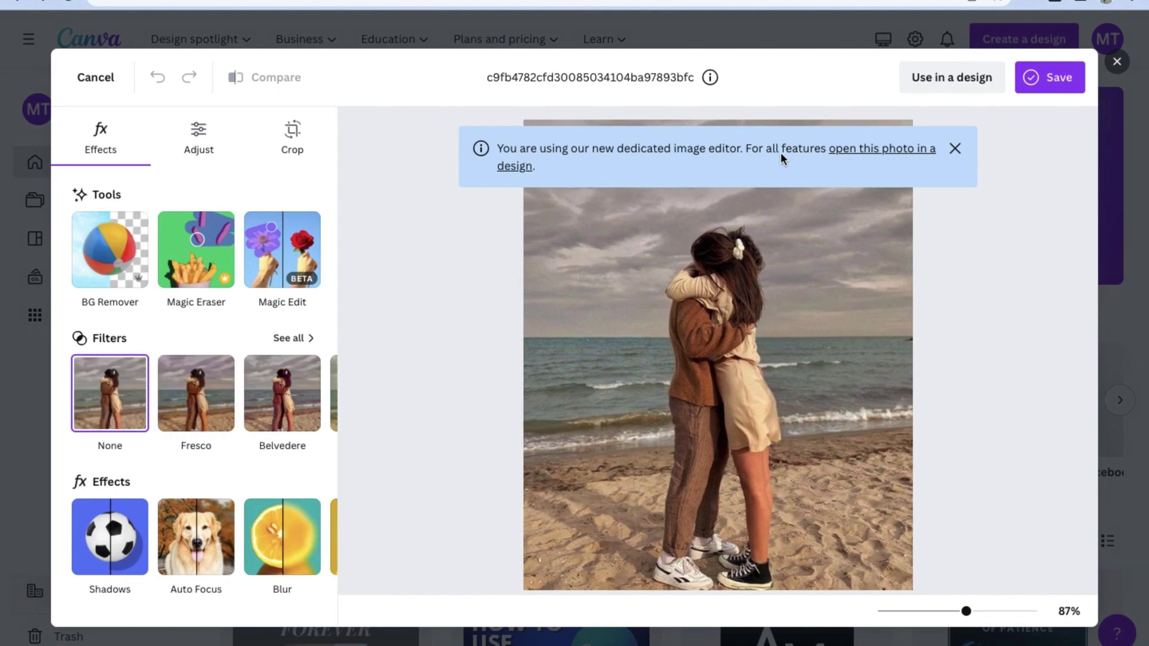
click(873, 151)
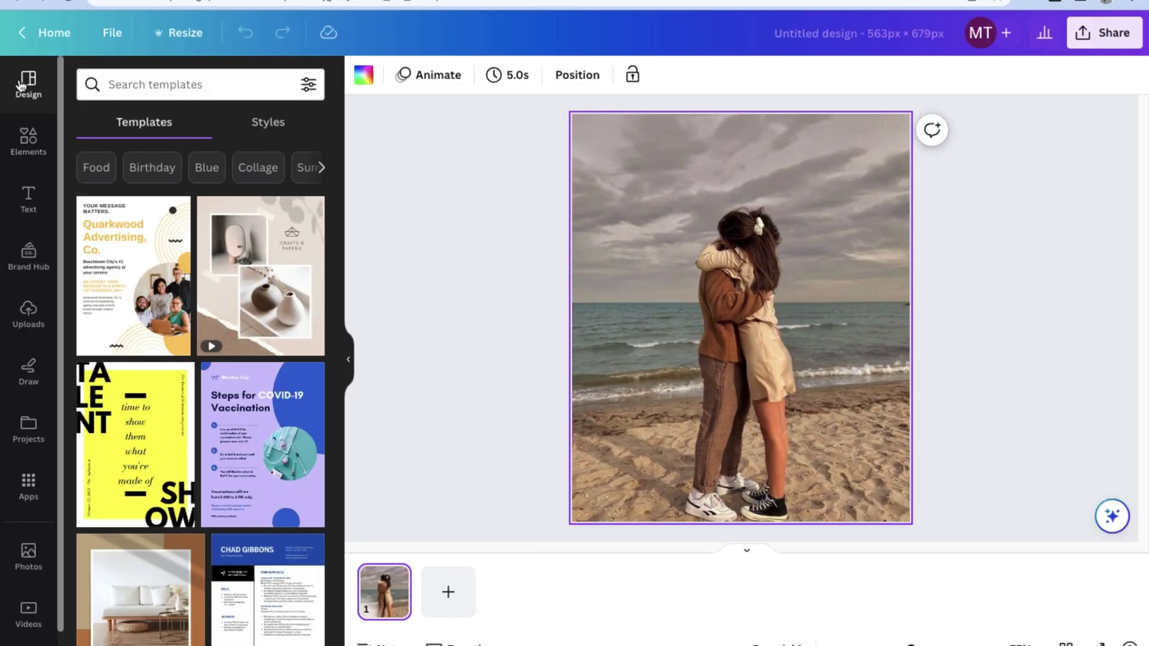
click(640, 159)
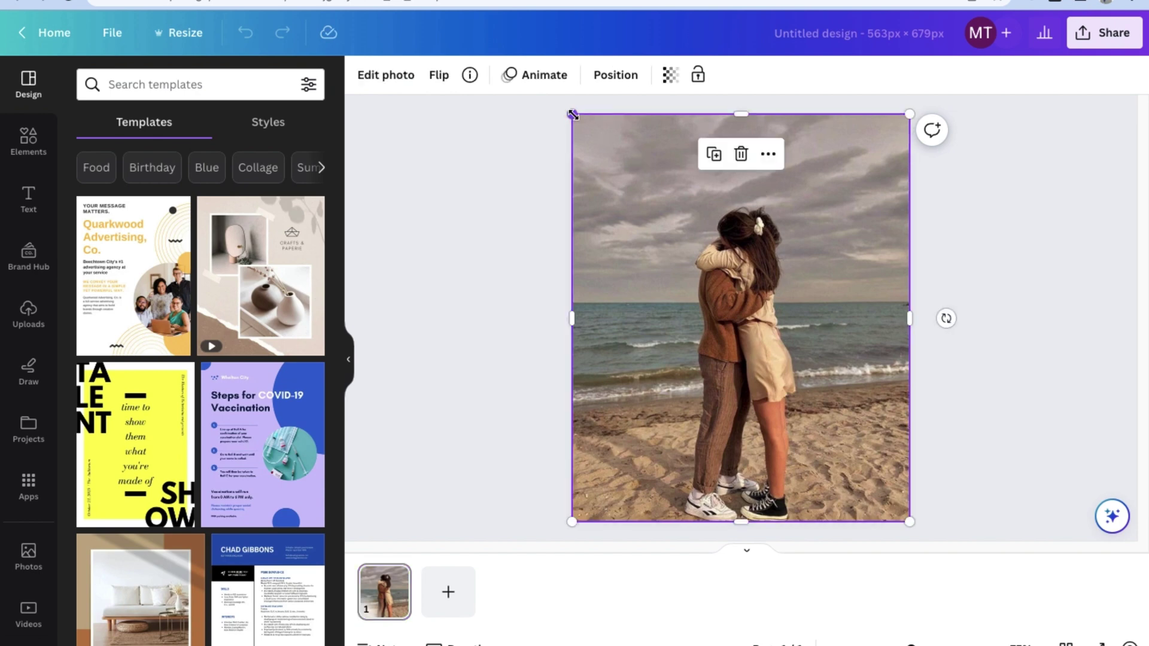
click(404, 75)
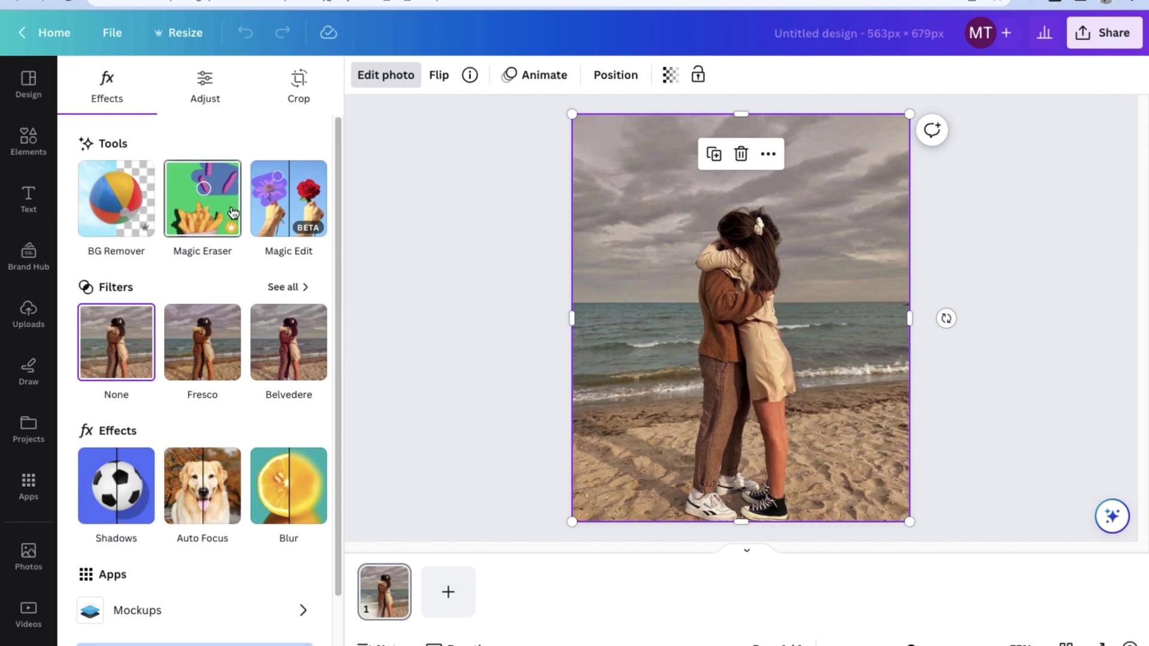
click(120, 197)
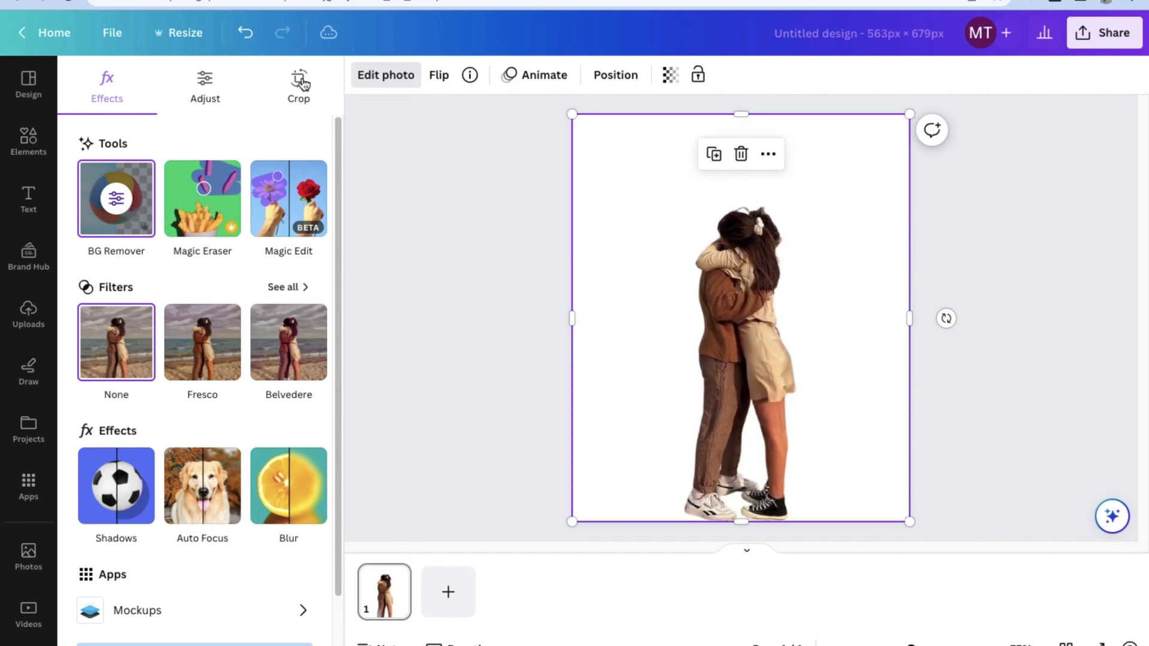
click(246, 33)
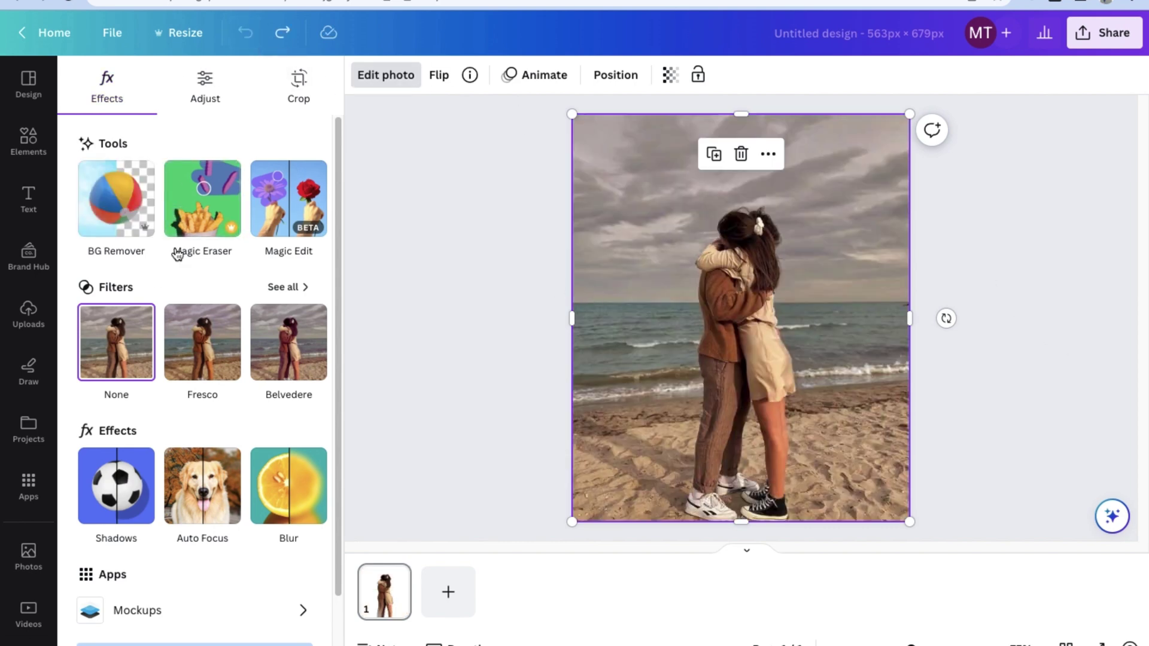
scroll(179, 323, down, 1)
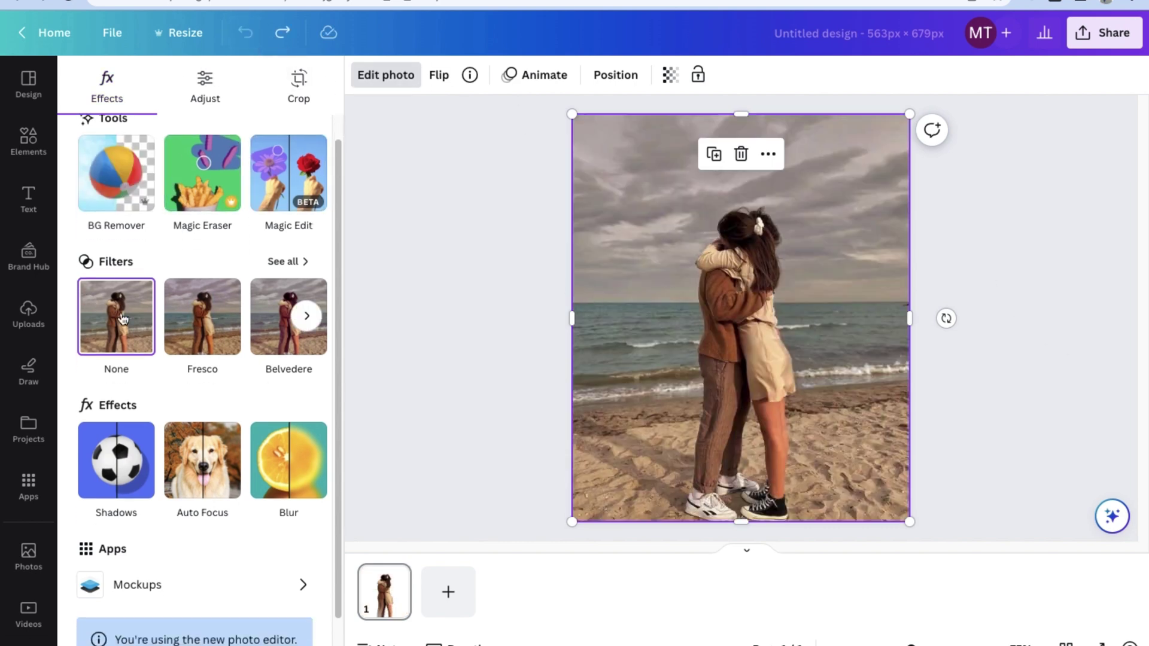
click(289, 264)
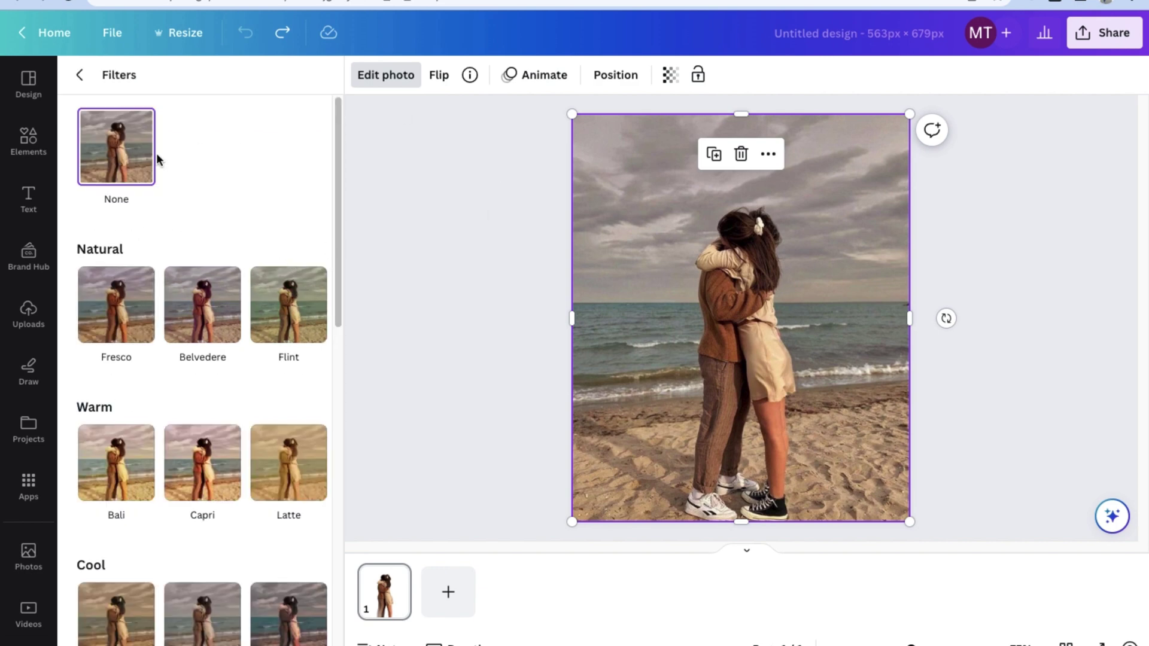
scroll(157, 312, down, 8)
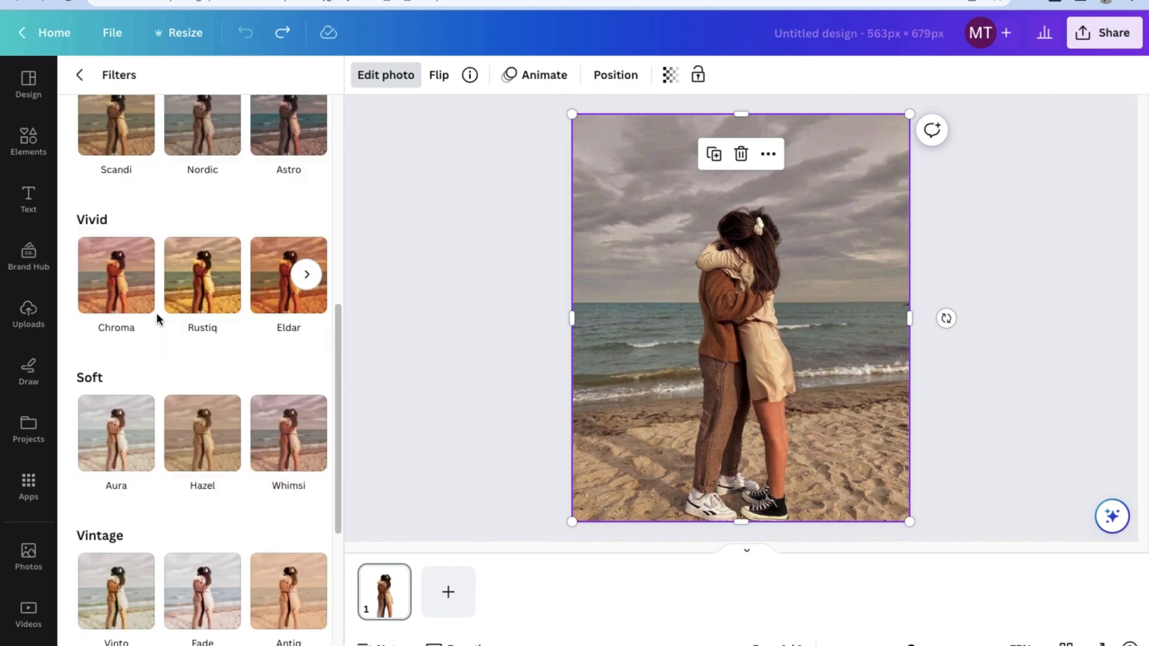
scroll(156, 312, down, 5)
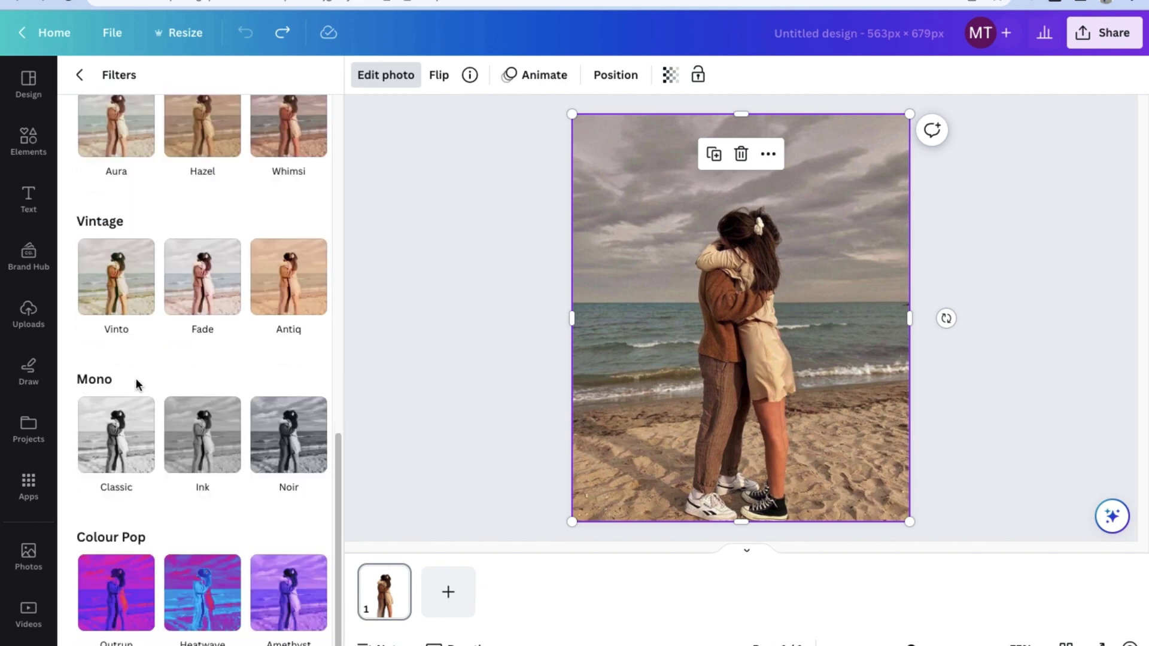
click(79, 74)
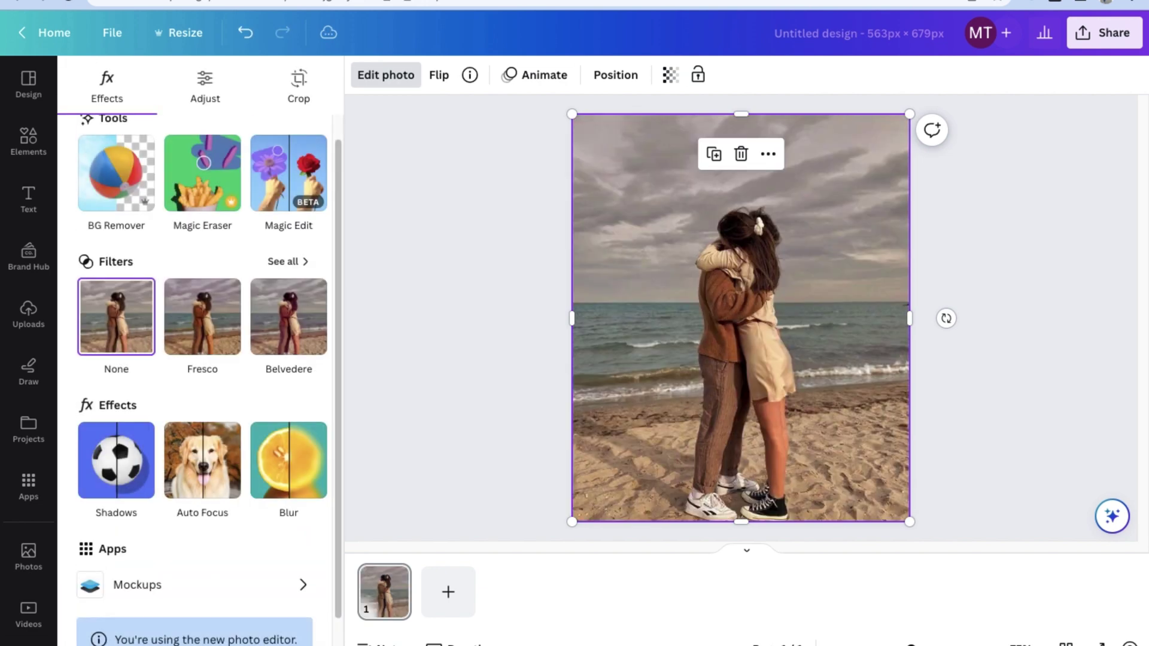
scroll(303, 432, down, 1)
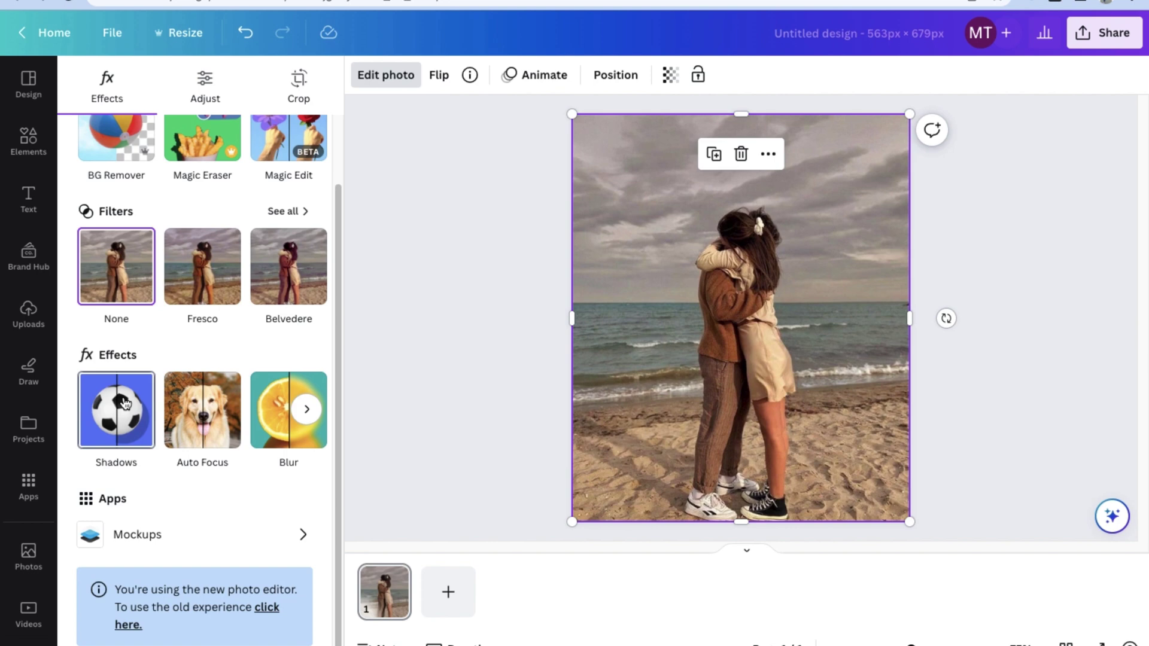
click(308, 409)
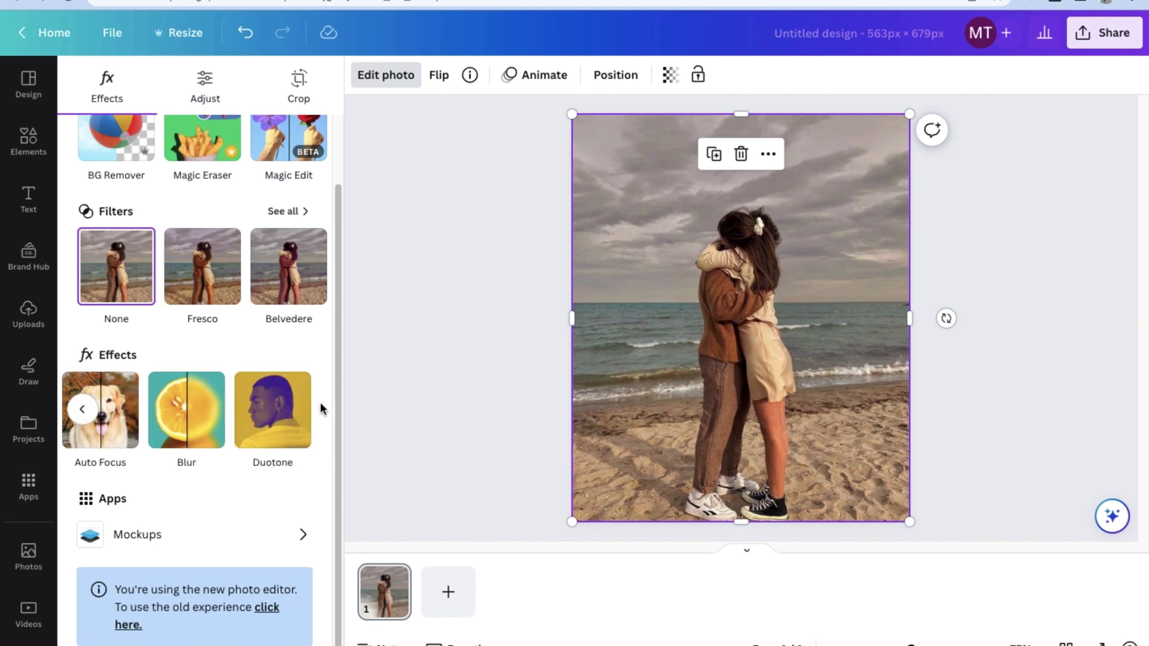
click(223, 420)
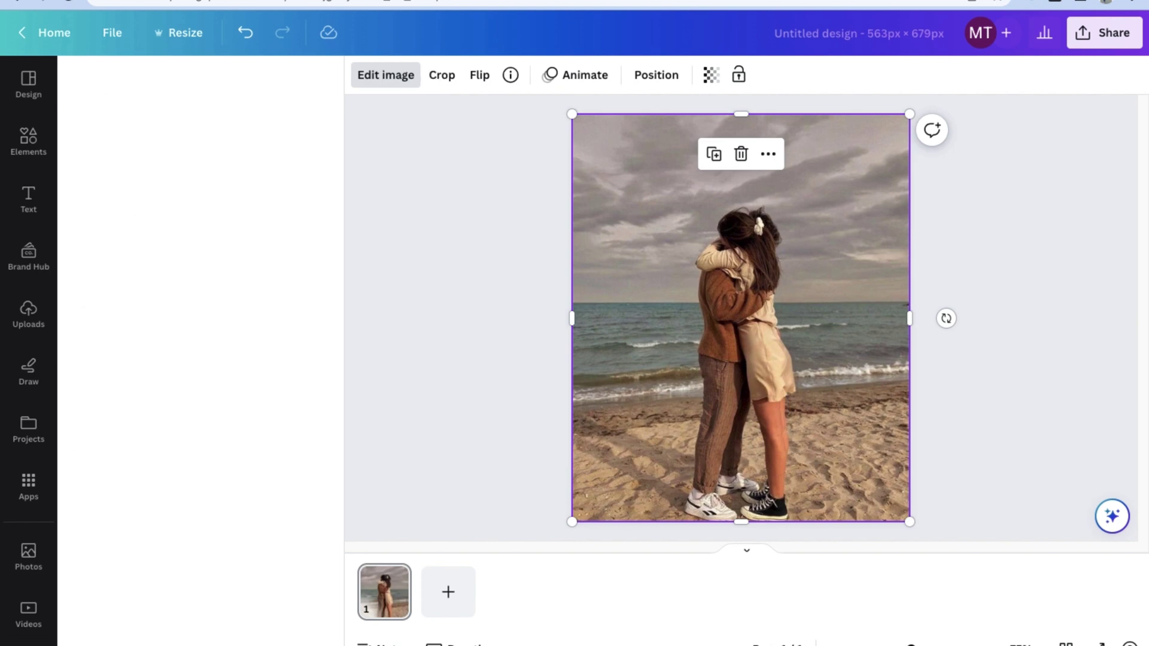
In Edit image, try the brightness, contrast (about -32) and saturation sliders
click(367, 74)
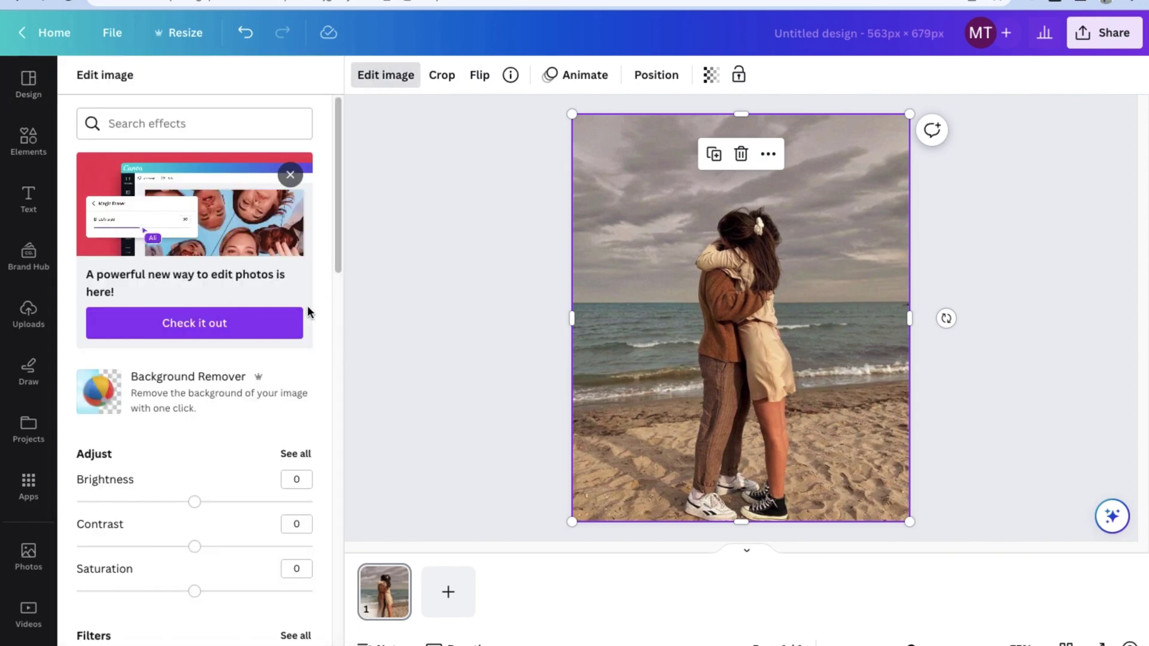
scroll(192, 376, down, 7)
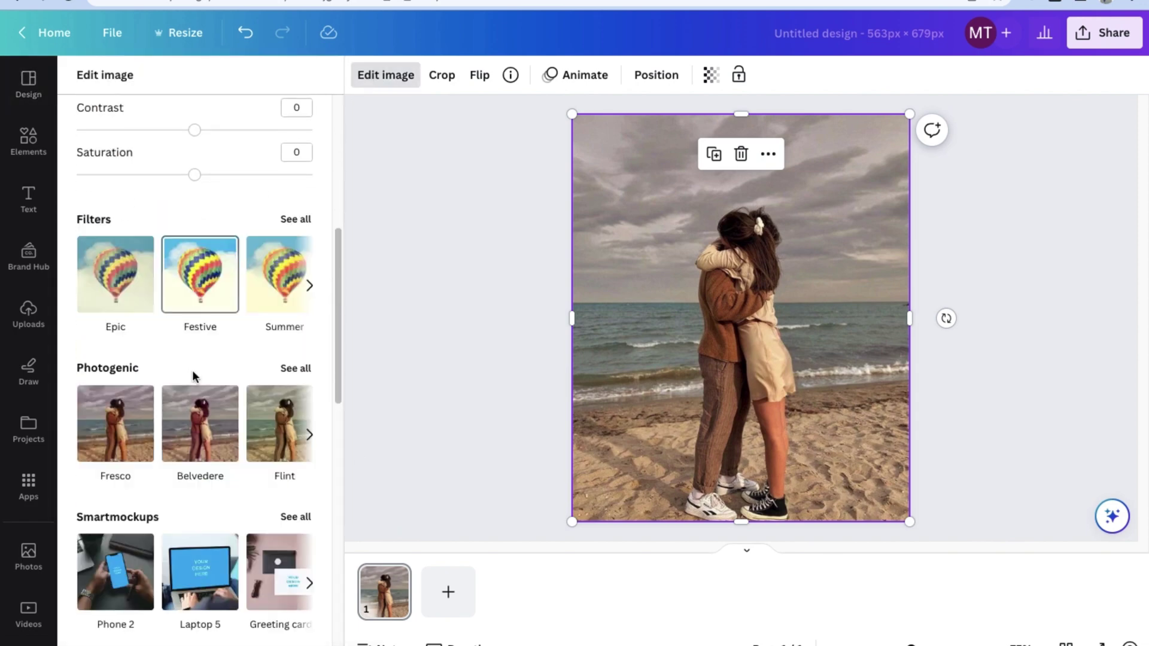
scroll(192, 376, up, 6)
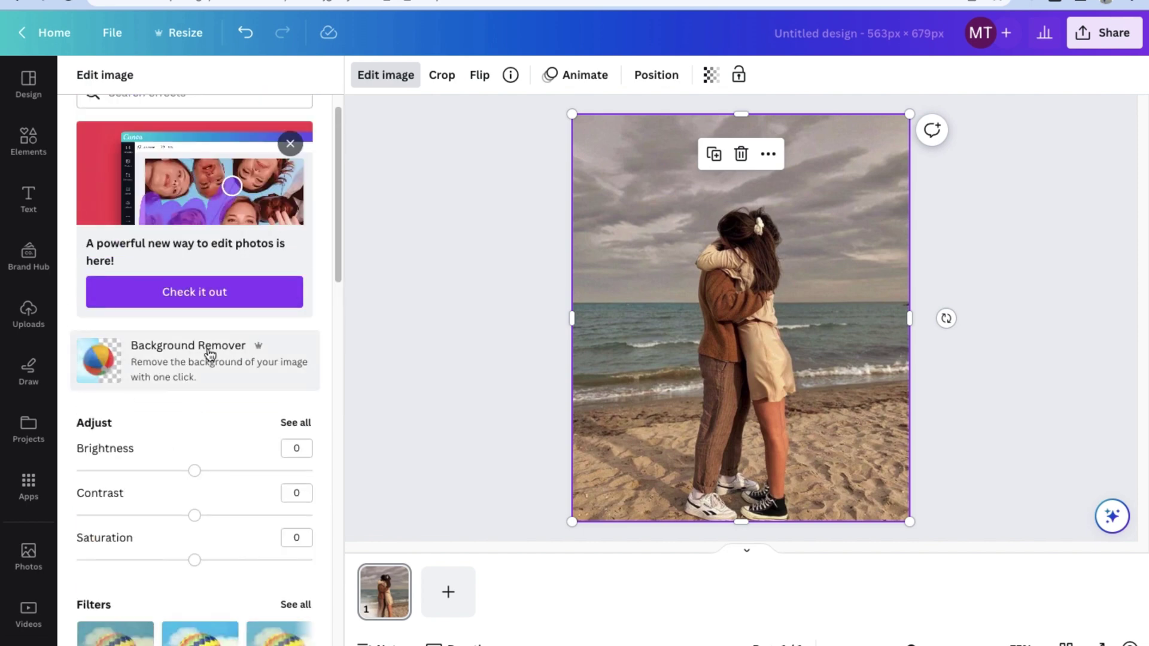
mouse_move(192, 472)
mouse_down()
mouse_move(231, 477)
mouse_move(195, 473)
mouse_up()
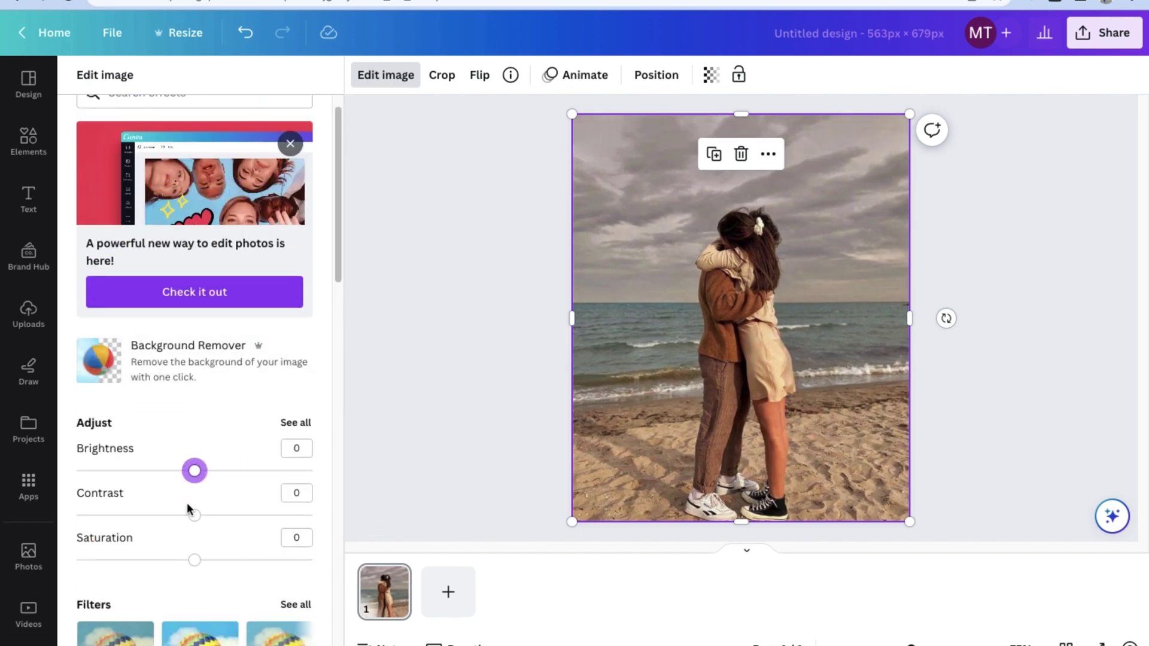
drag(193, 513, 158, 516)
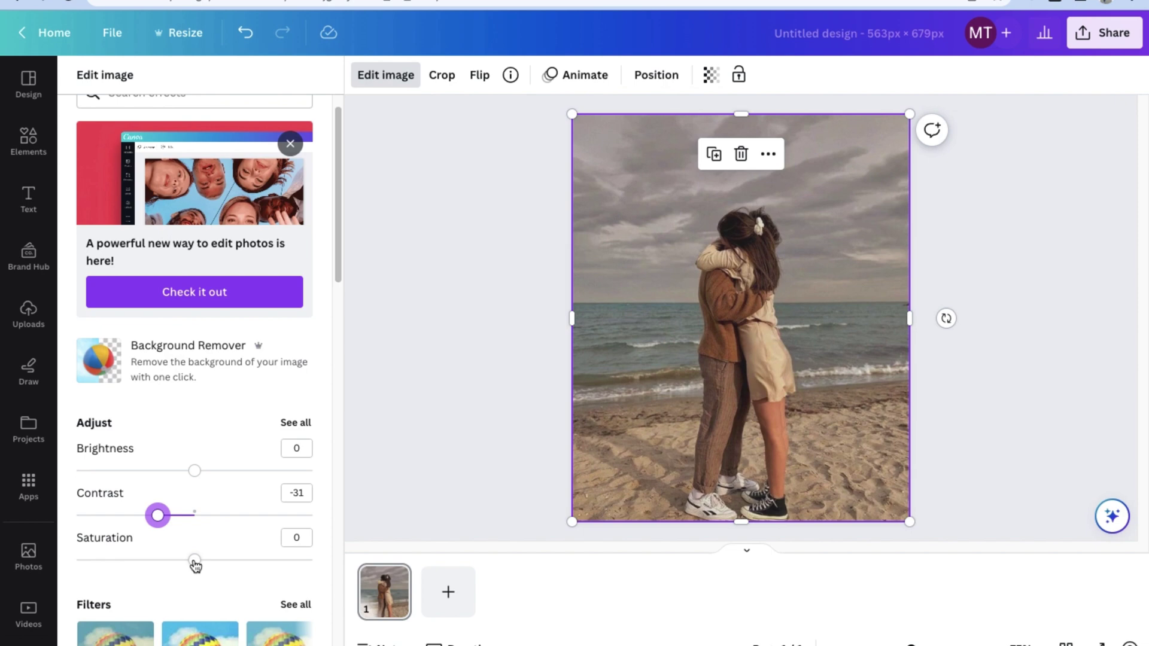
drag(194, 560, 216, 560)
Preview the Dalliance filter at intensity 100, then reset the filter to None
scroll(174, 496, down, 4)
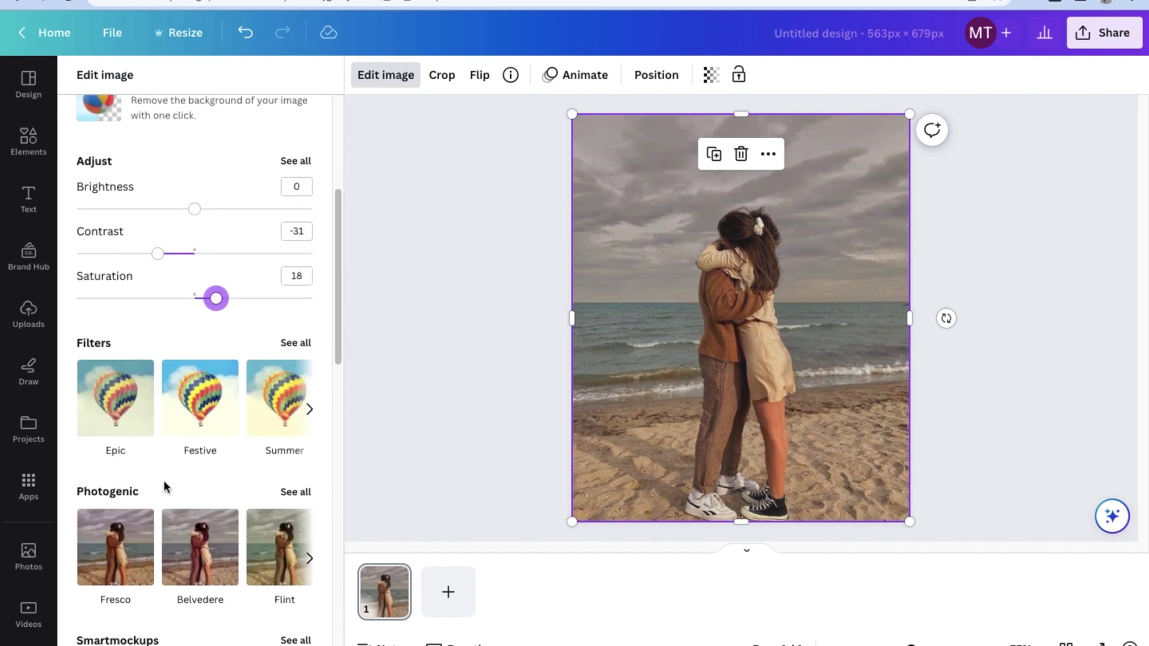
click(304, 336)
scroll(290, 374, down, 4)
click(228, 372)
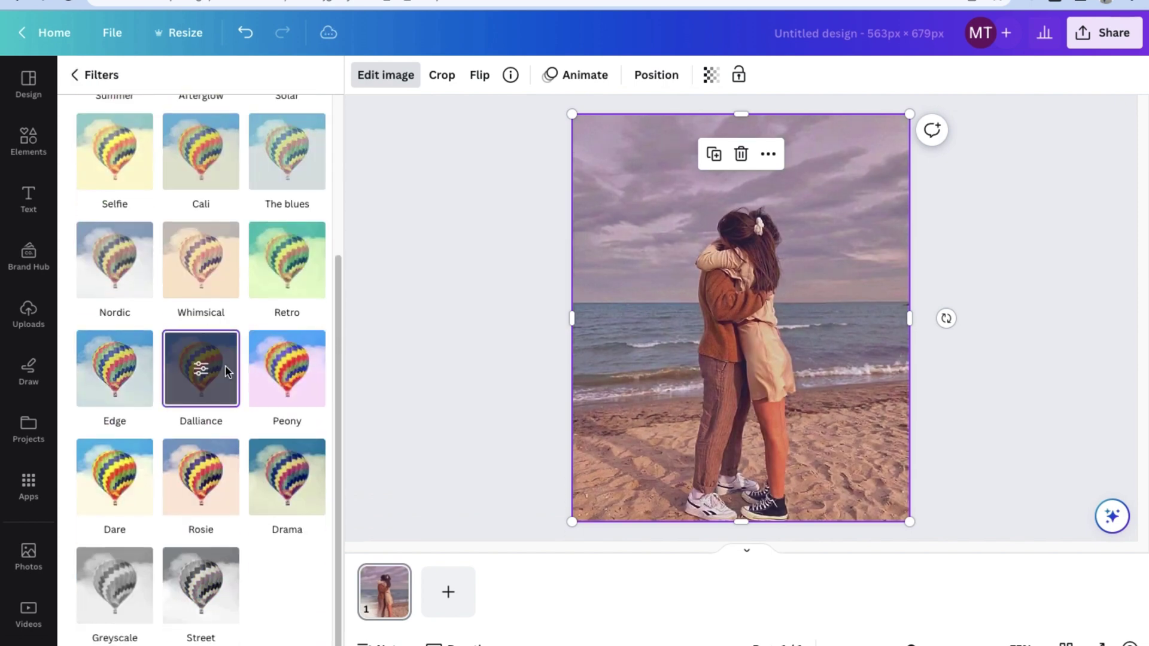
click(199, 366)
drag(201, 139, 393, 137)
click(73, 75)
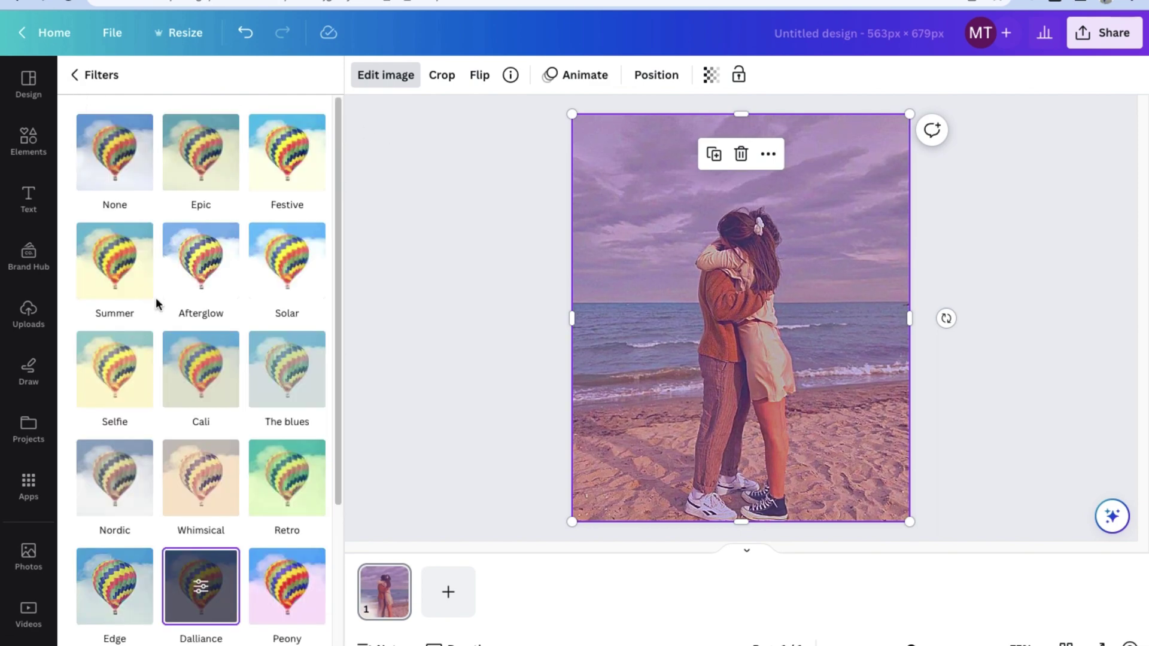
click(136, 130)
click(82, 72)
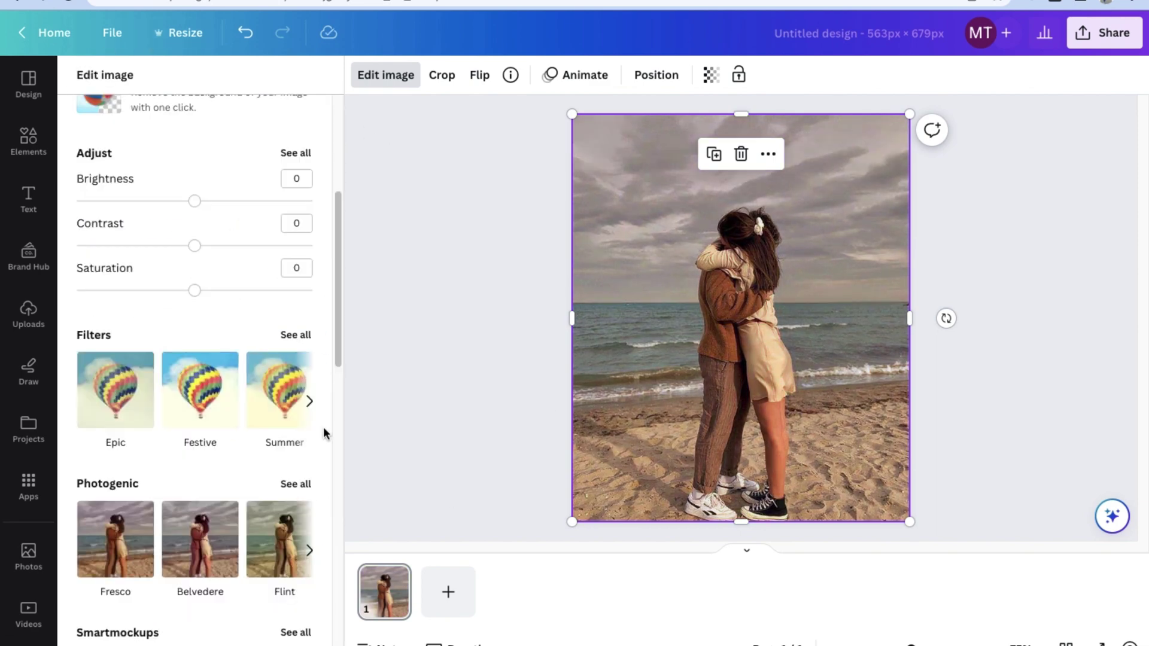
scroll(156, 469, down, 5)
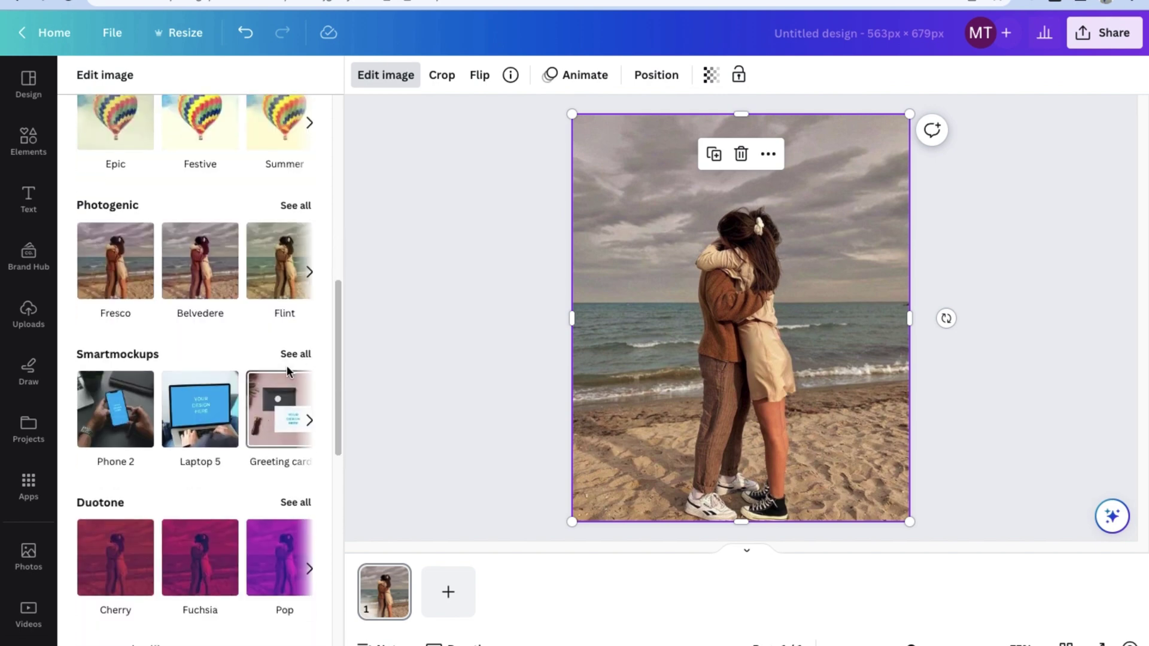
Preview the beach photo on the Phone 2 and Hoodie 1 Smartmockups
click(295, 354)
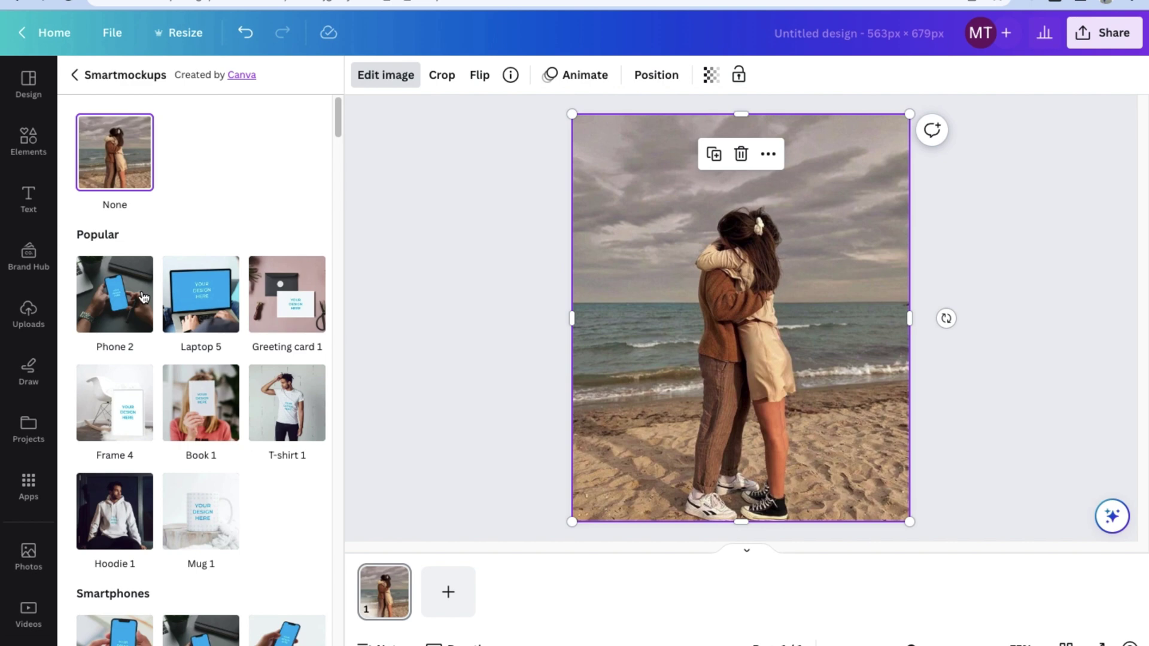
click(111, 294)
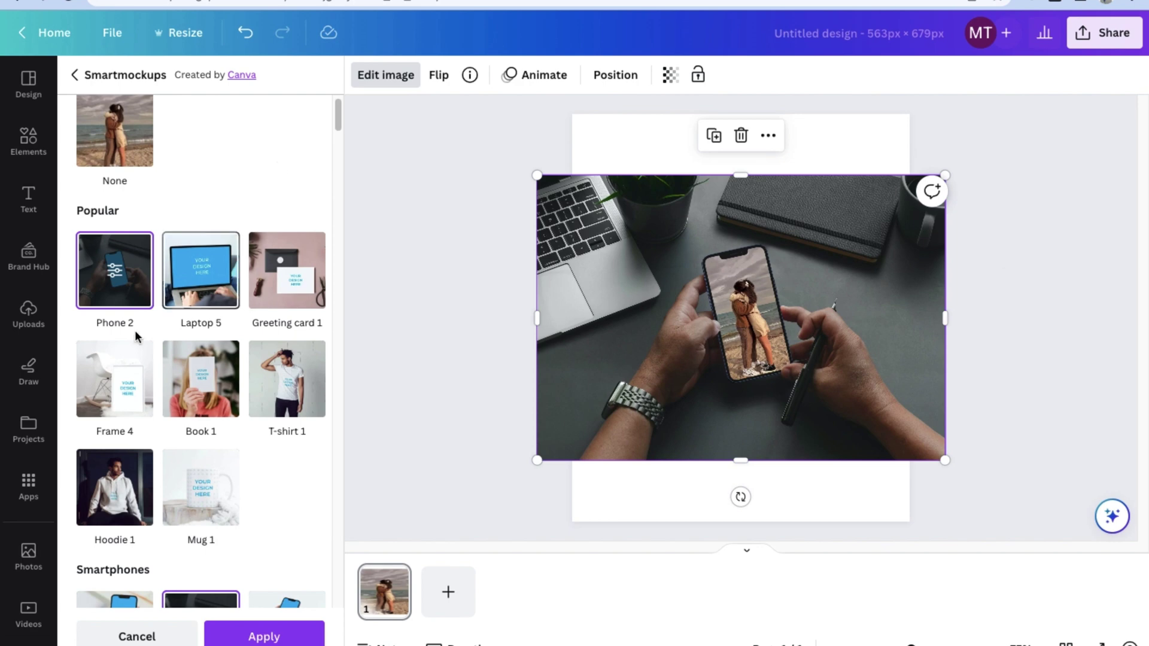
scroll(135, 377, down, 5)
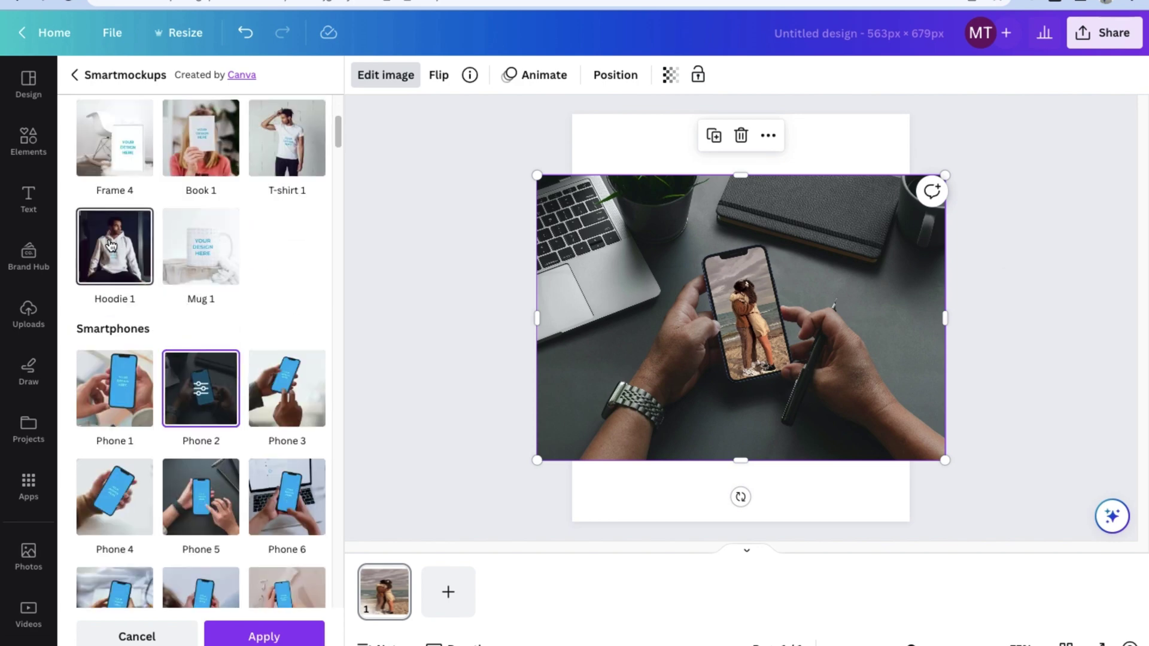
click(110, 245)
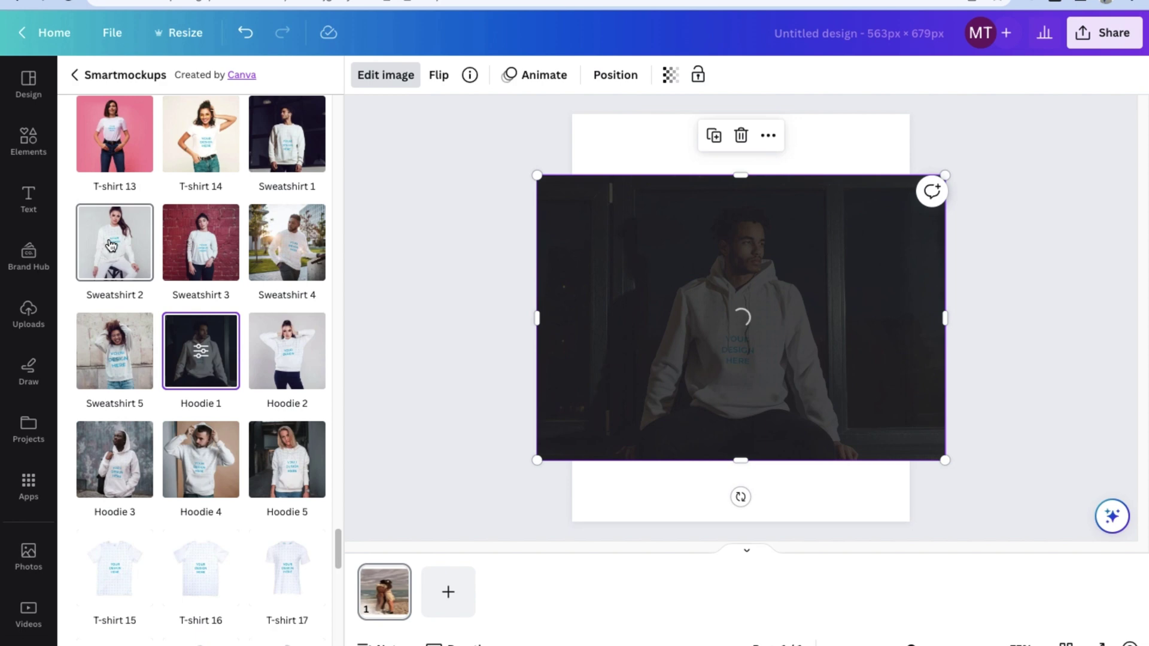
scroll(114, 251, down, 4)
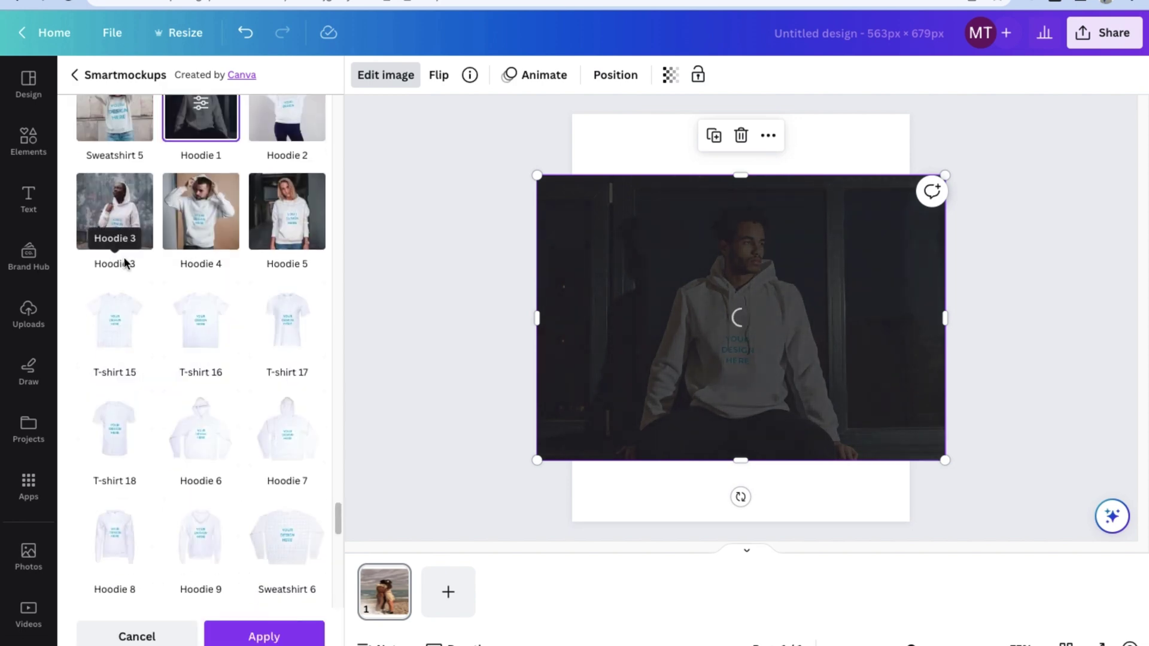
scroll(124, 257, down, 2)
scroll(120, 251, up, 15)
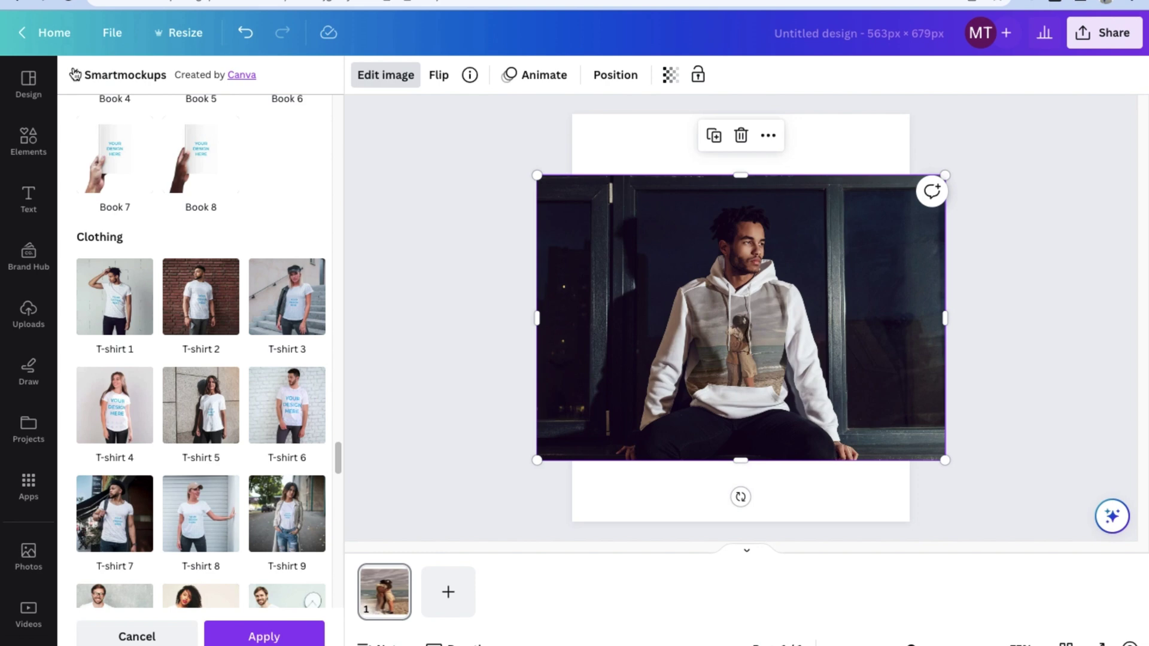
click(141, 636)
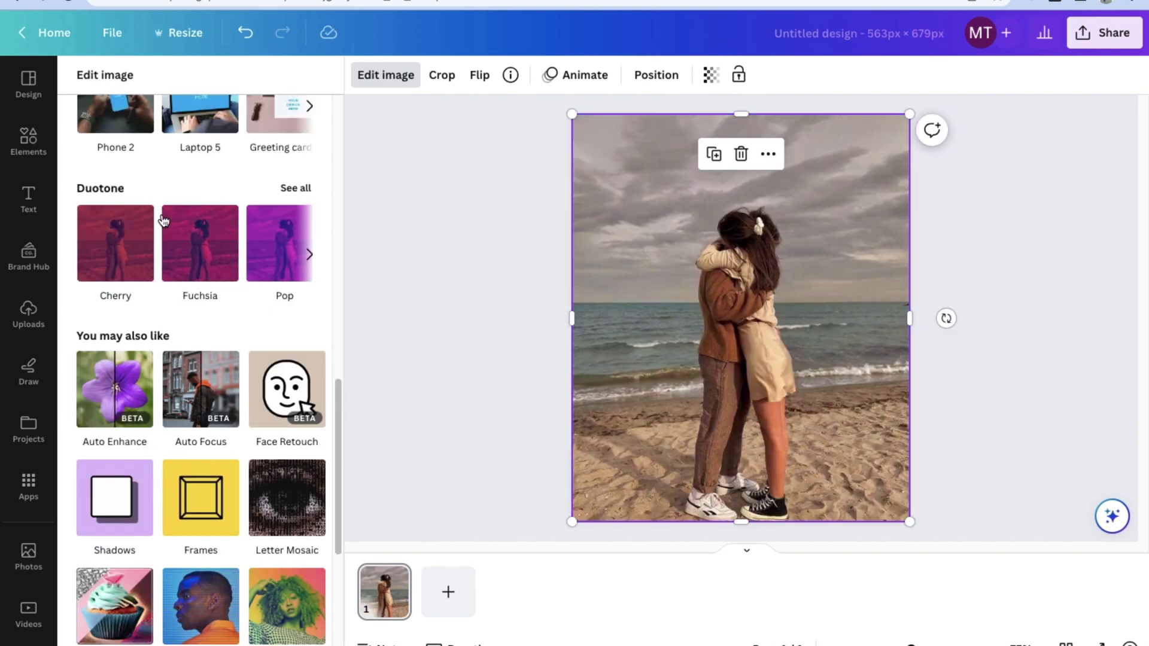
scroll(157, 254, up, 3)
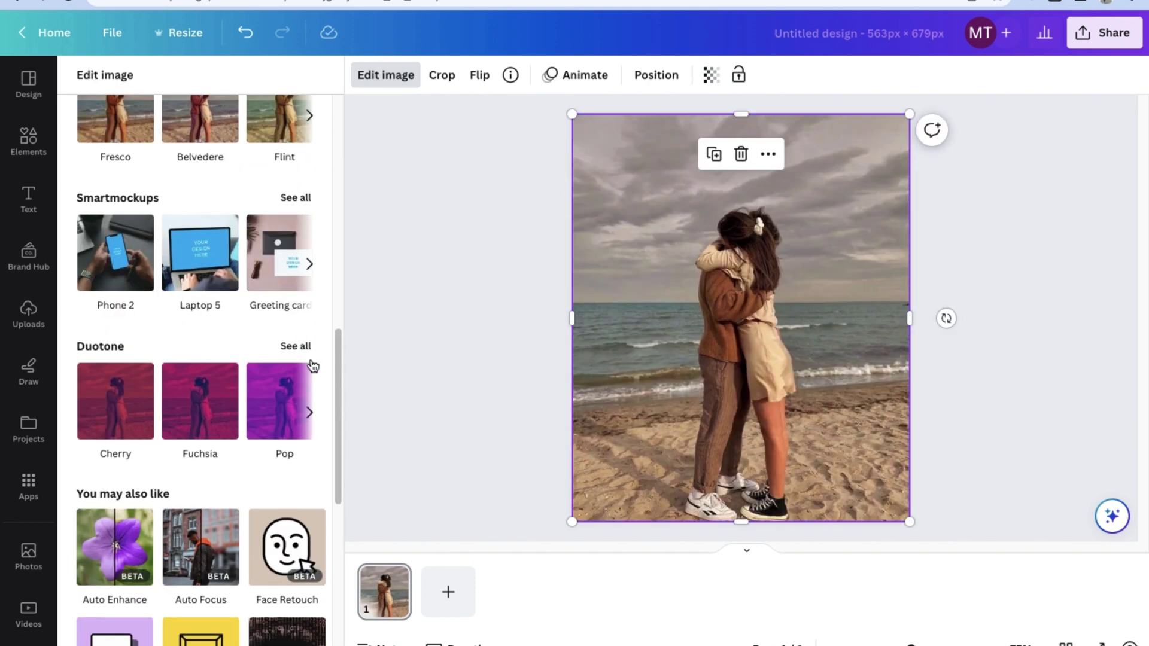
click(295, 343)
scroll(281, 323, down, 4)
scroll(263, 346, down, 3)
click(205, 293)
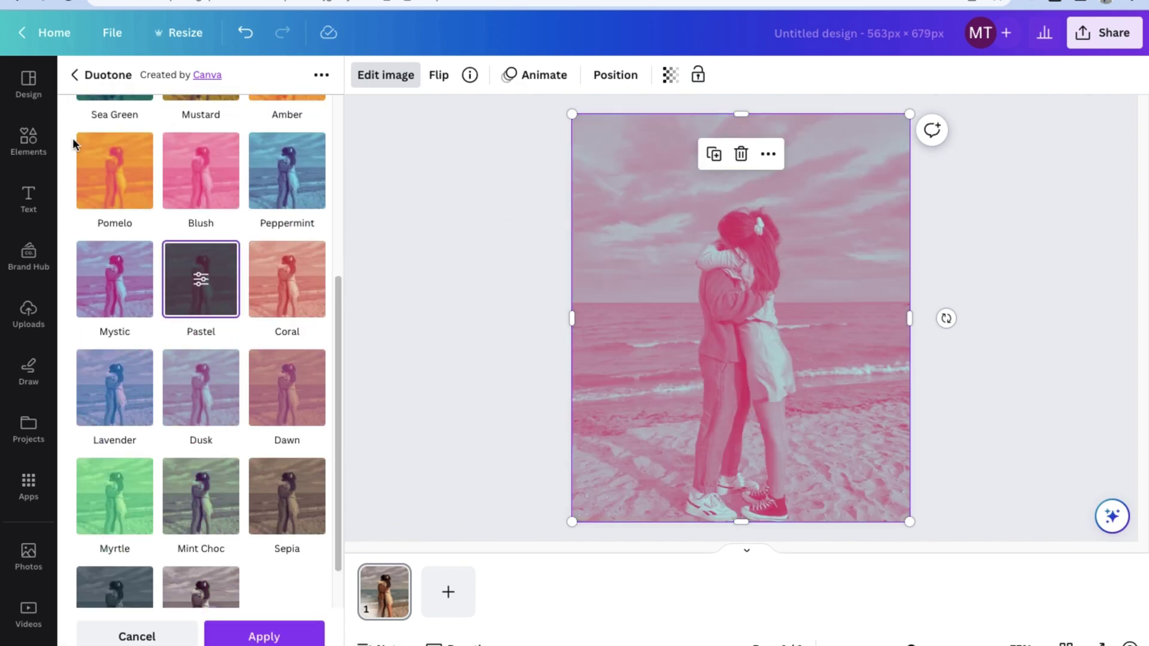
click(136, 636)
scroll(156, 379, down, 5)
scroll(161, 380, up, 2)
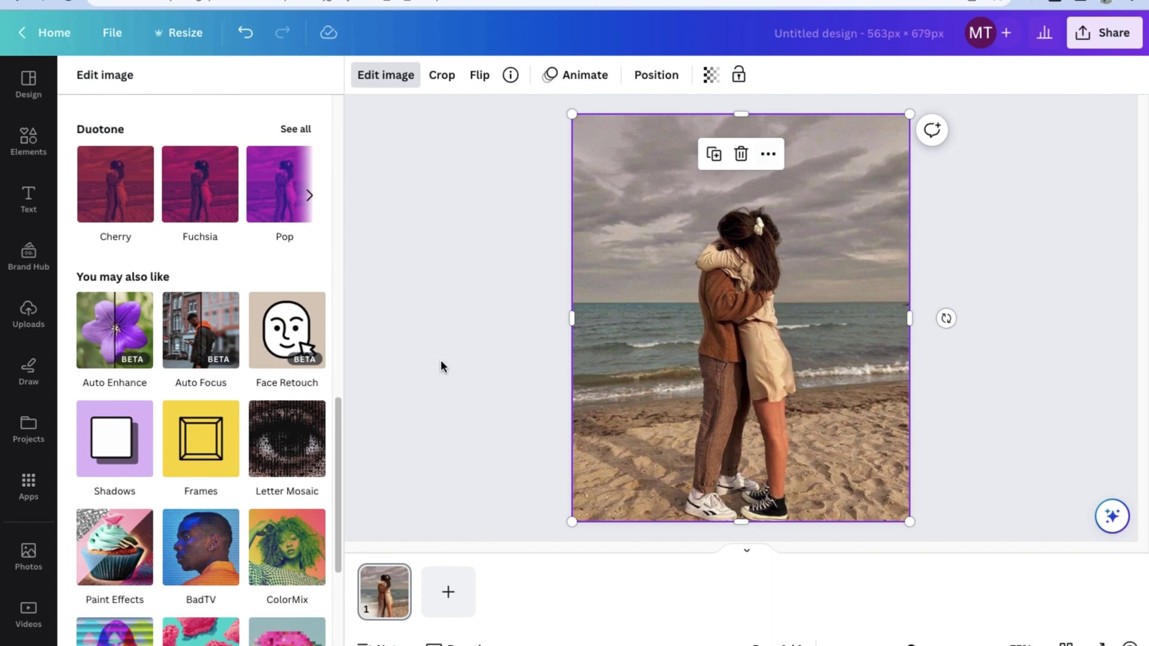
scroll(129, 359, down, 2)
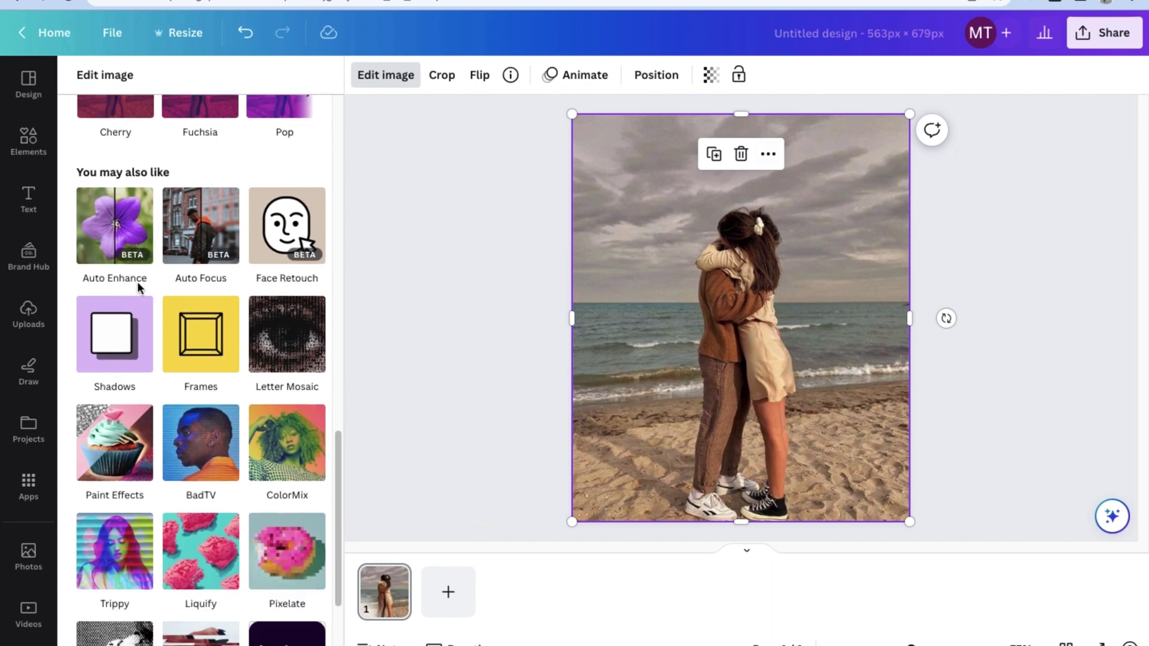
Preview an Auto Focus background blur at intensities 19 and 37, then cancel it
click(213, 240)
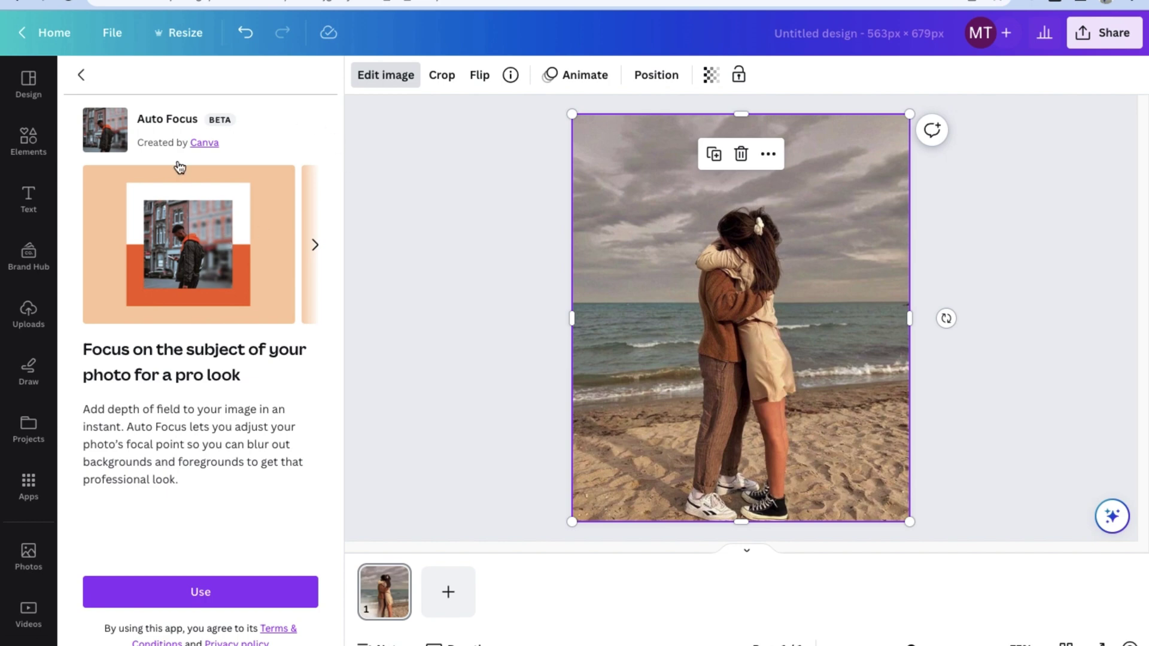
click(210, 600)
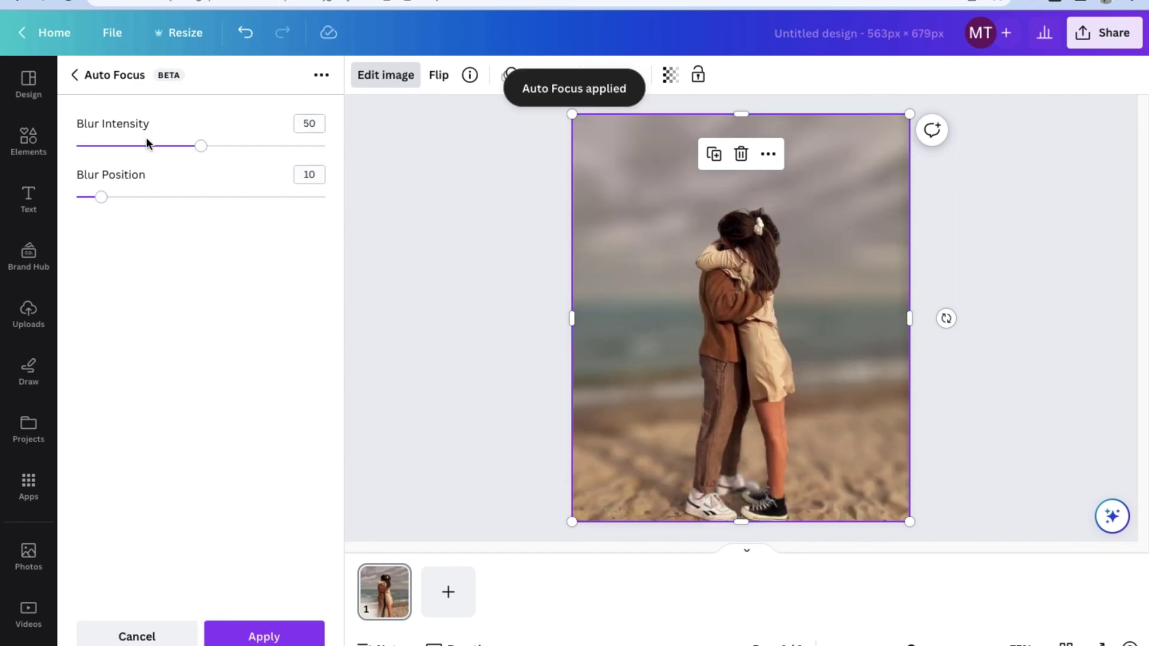
drag(200, 145, 124, 146)
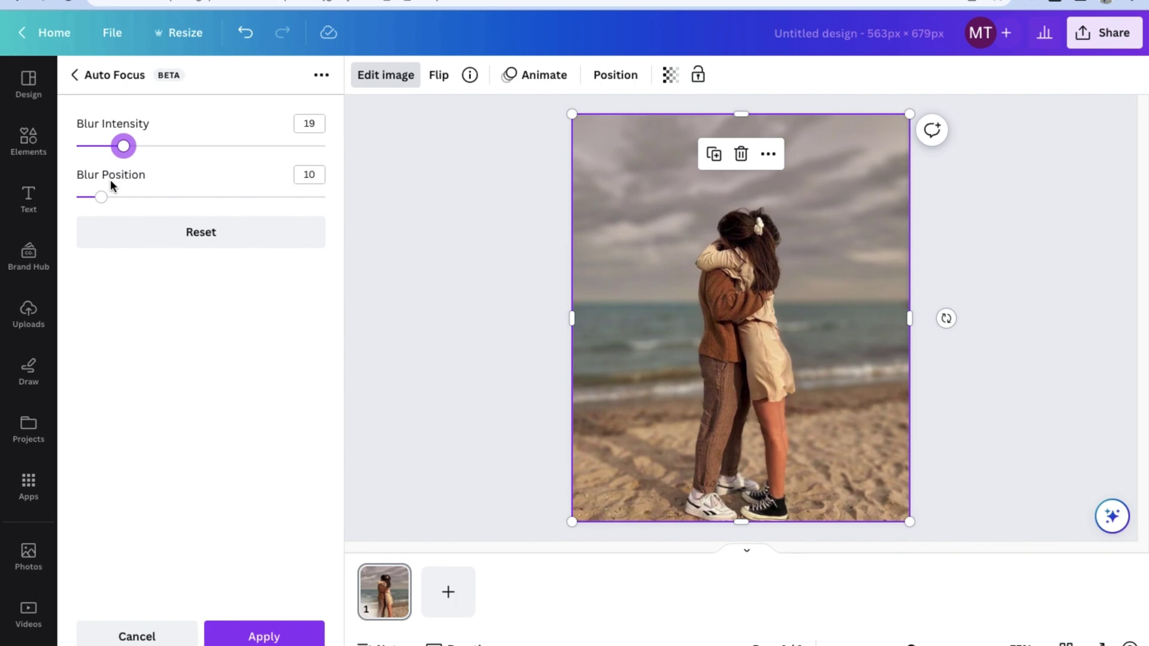
mouse_move(101, 197)
mouse_down()
mouse_move(313, 196)
mouse_move(84, 197)
mouse_move(111, 197)
mouse_up()
mouse_move(148, 149)
mouse_down()
mouse_move(197, 148)
mouse_move(168, 150)
mouse_up()
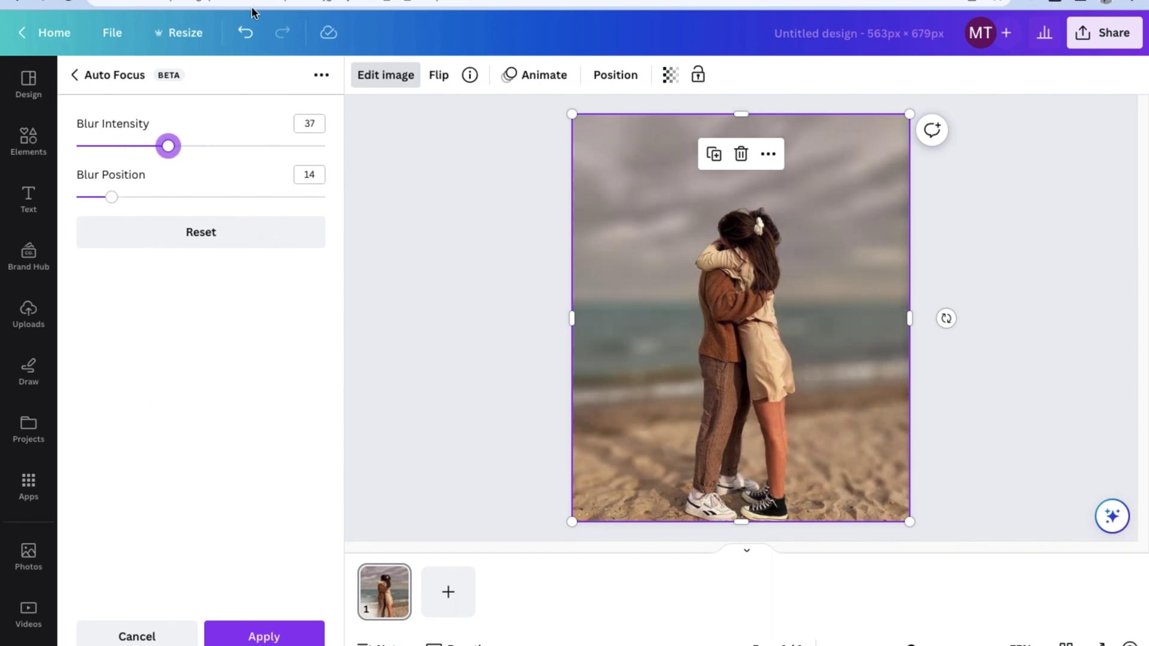
click(154, 636)
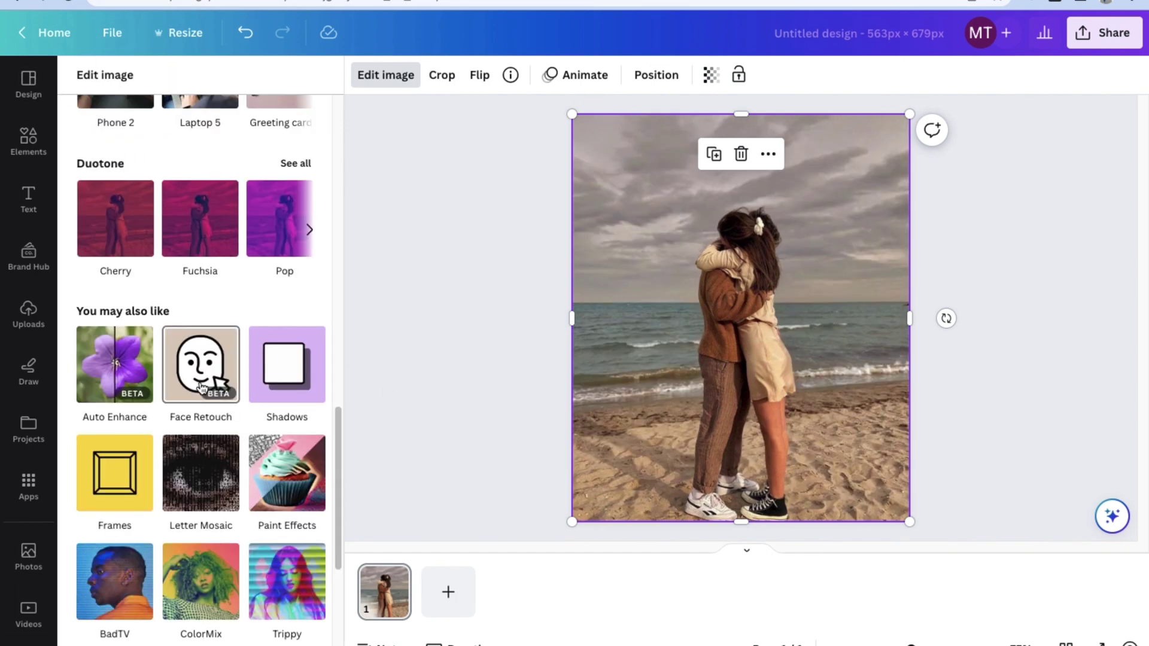
scroll(246, 413, down, 1)
scroll(245, 406, down, 1)
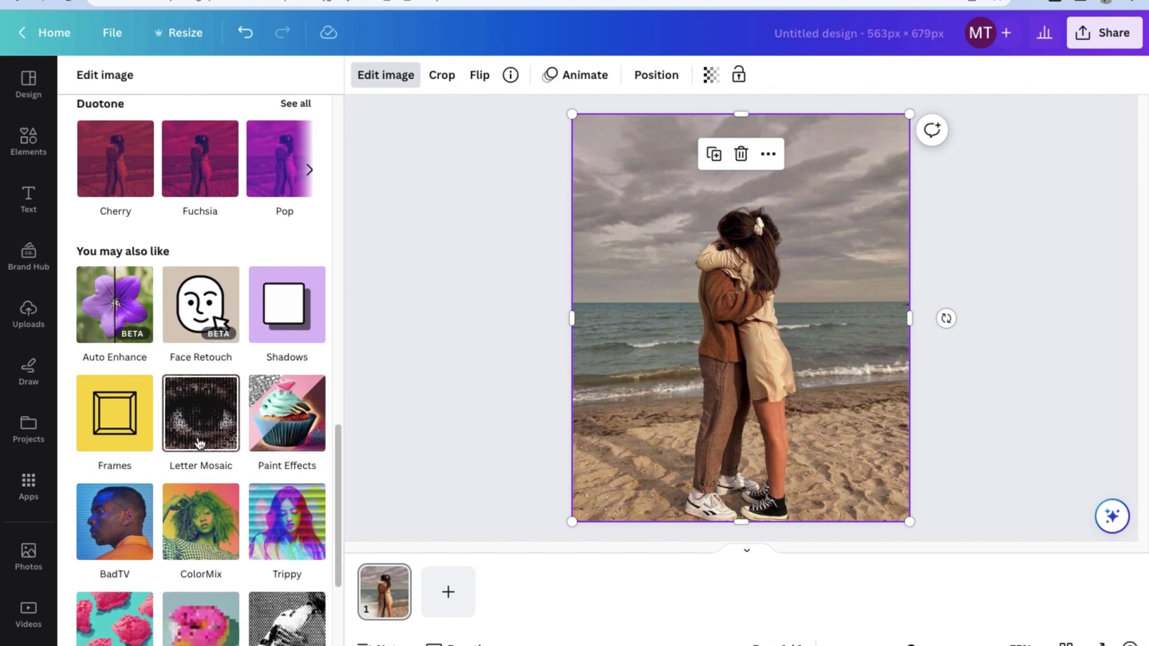
Preview the Windel Paint Effects style, then revert the photo to None
click(305, 443)
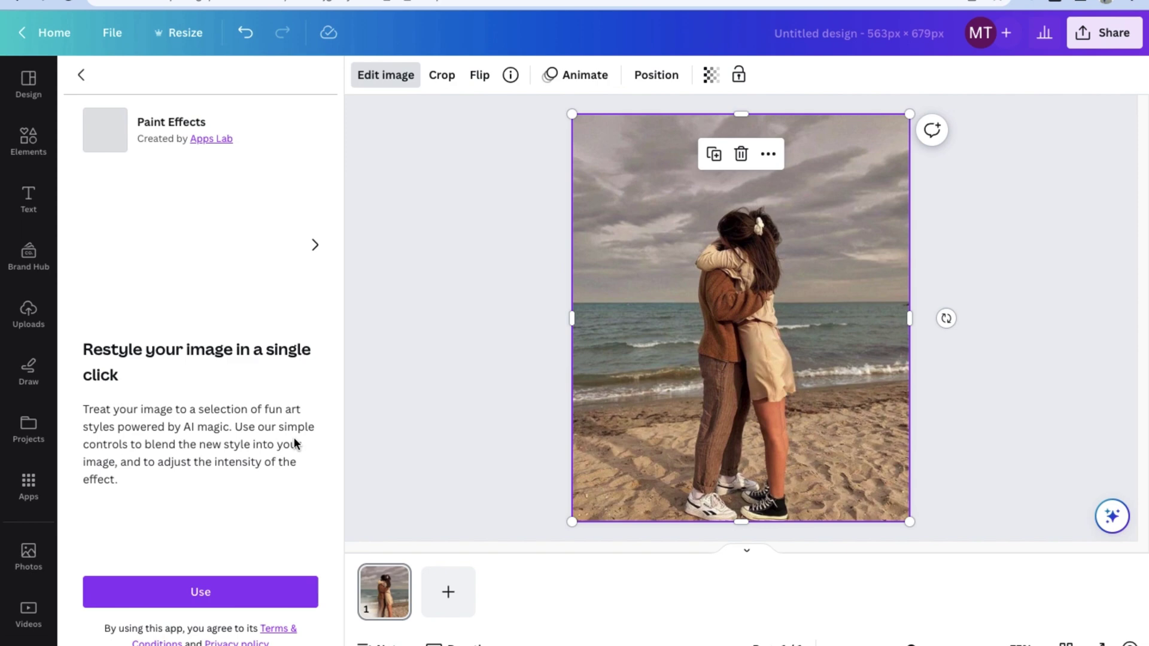
click(188, 608)
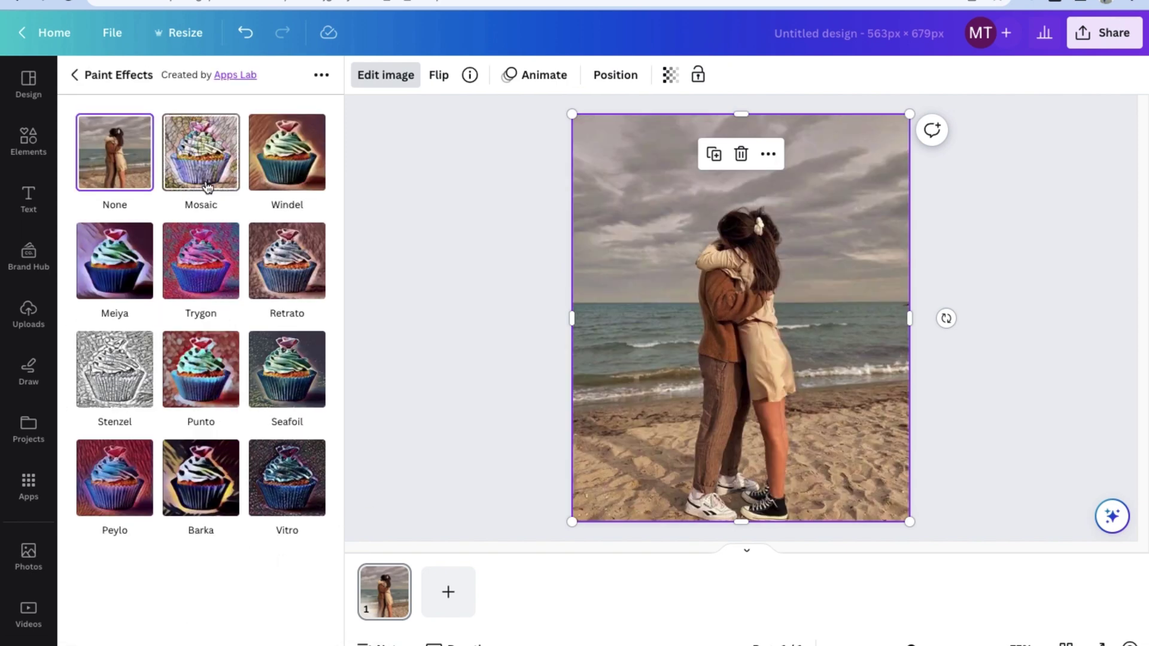
click(282, 182)
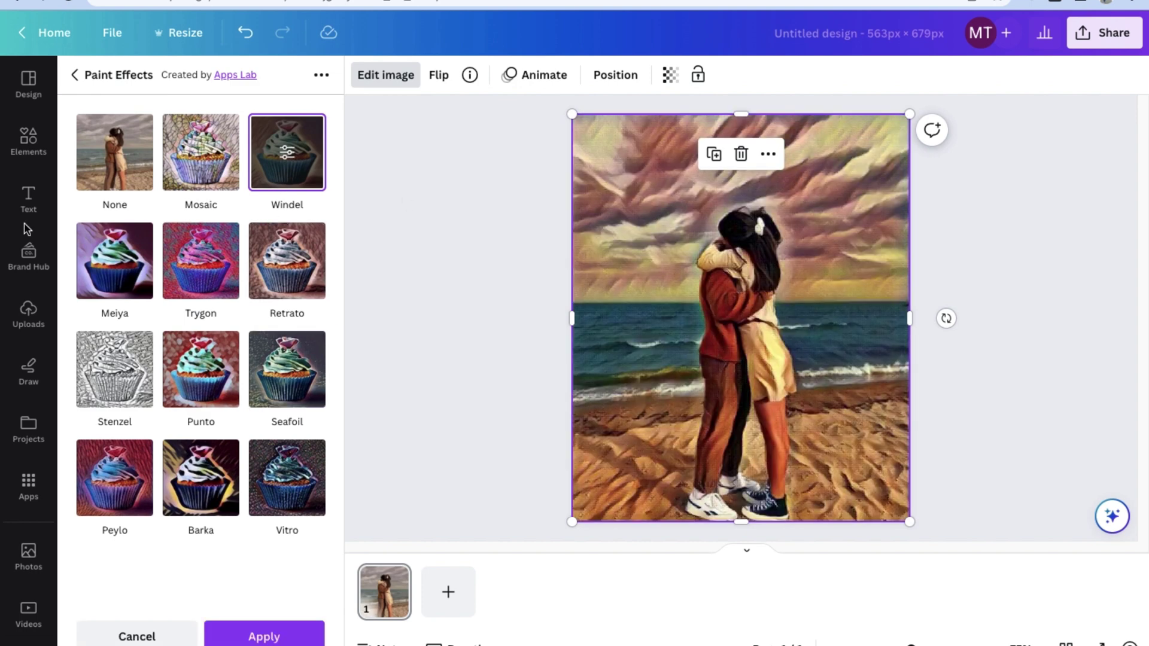
click(137, 176)
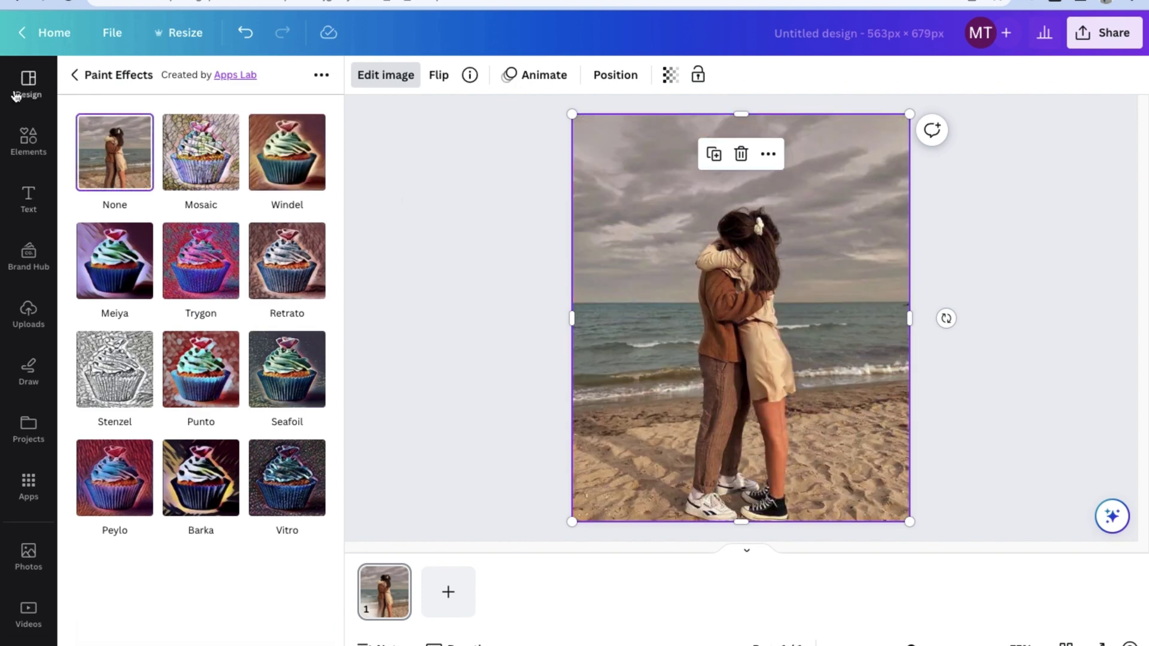
Preview the Chipped, Sliced, Torn and Minced effects in the Slice app
click(75, 75)
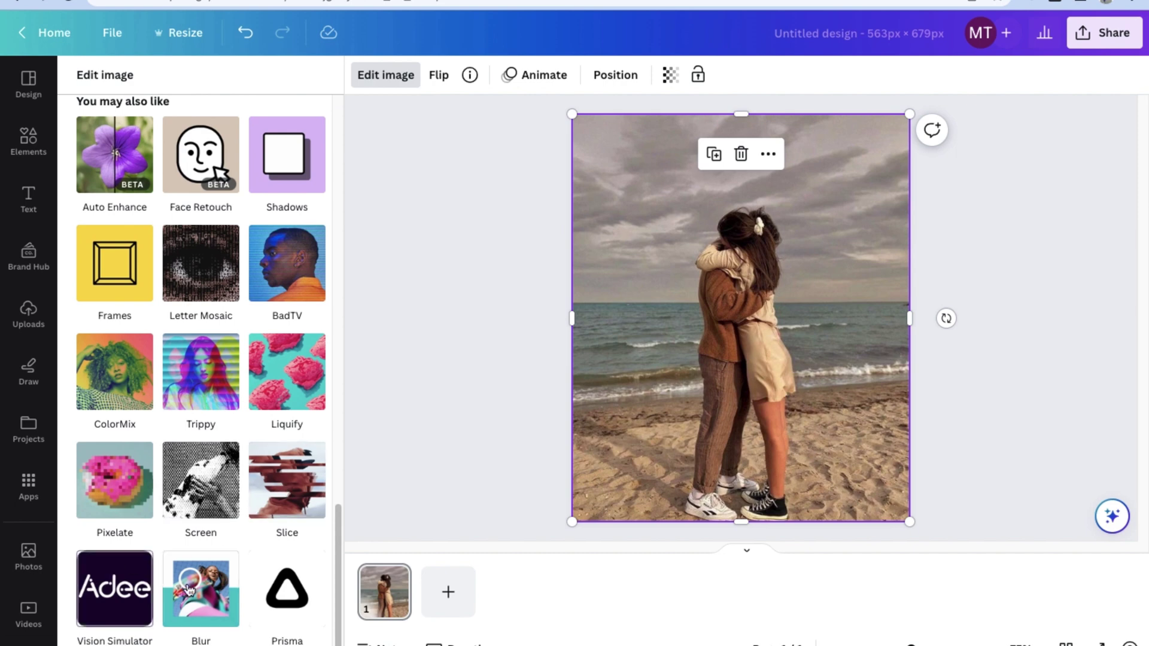
click(295, 497)
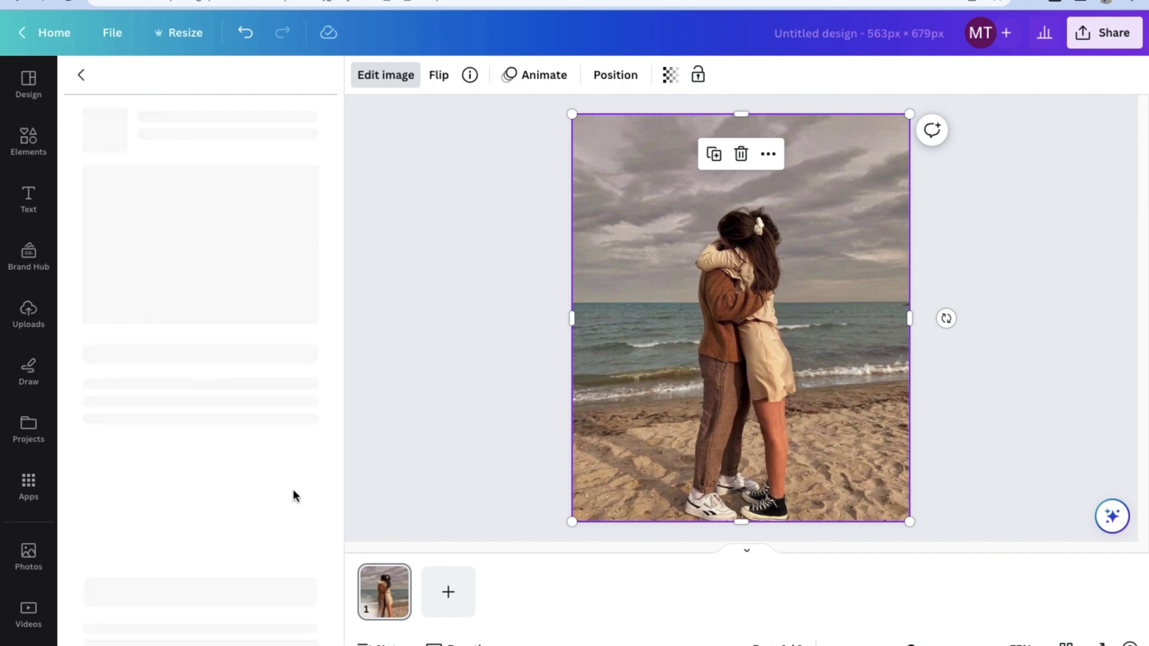
click(214, 596)
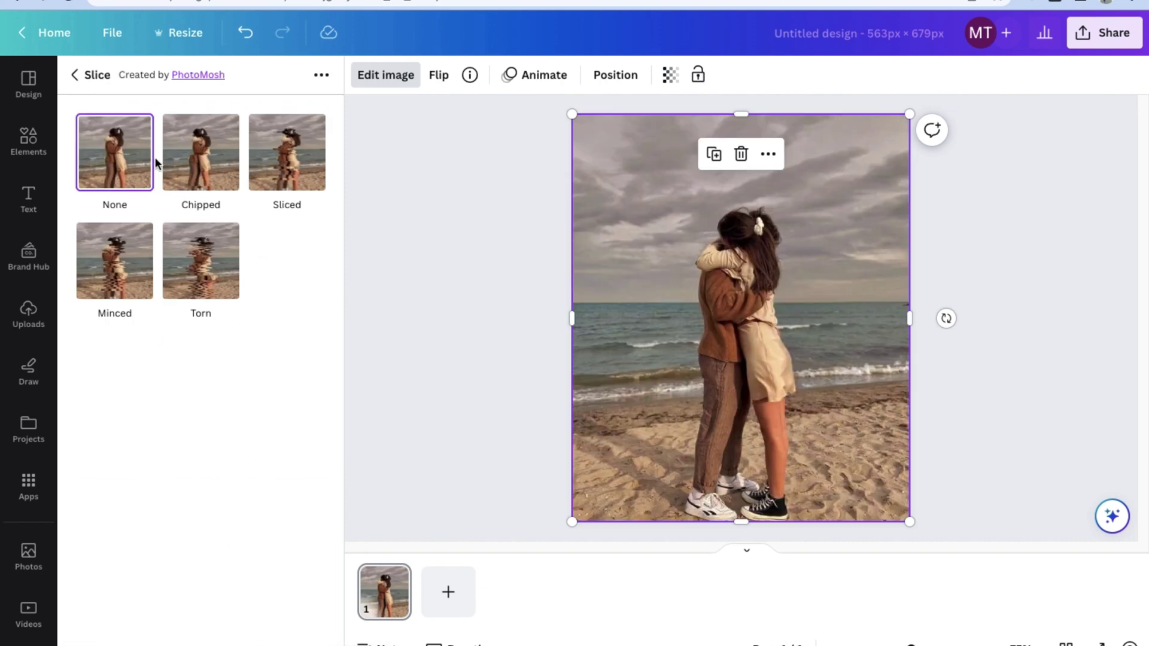
click(186, 158)
click(287, 156)
click(204, 264)
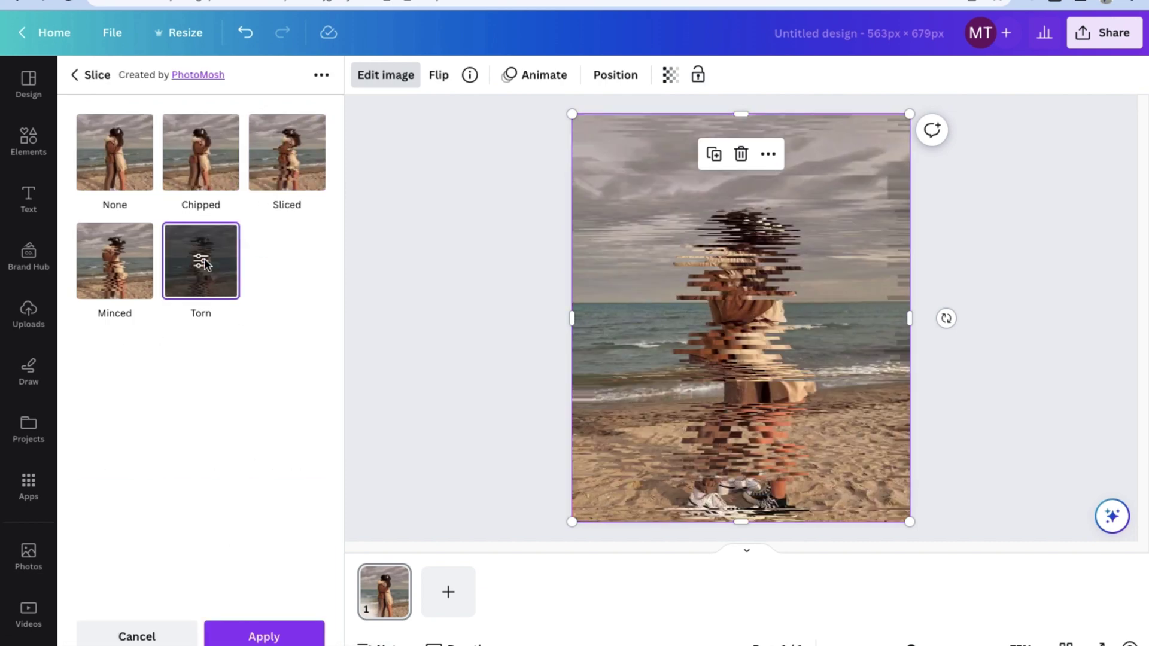
click(120, 280)
Set Minced to offset 0.007 and 17 slices, then cancel the Slice effect
click(105, 266)
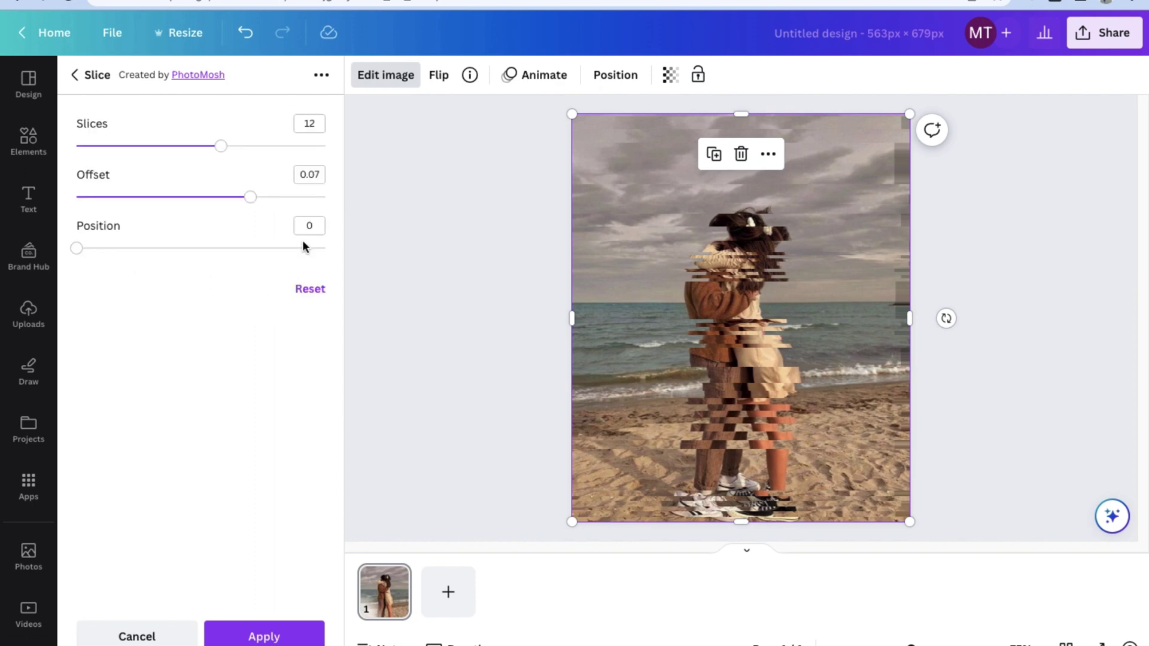
drag(246, 197, 93, 197)
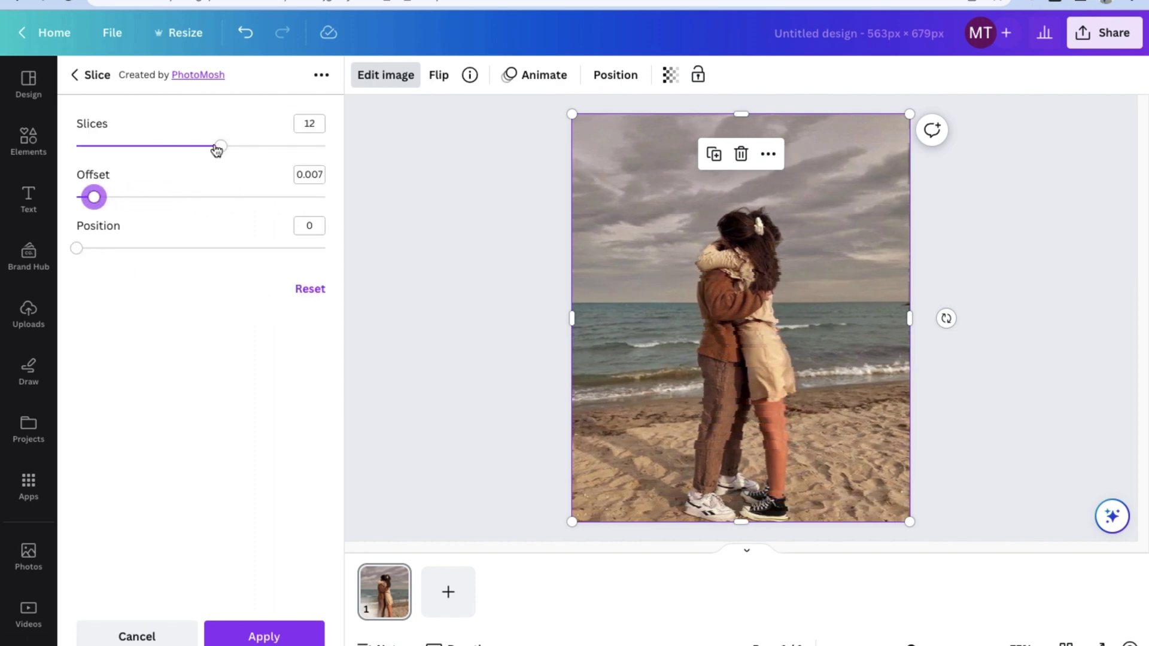
drag(216, 149, 286, 157)
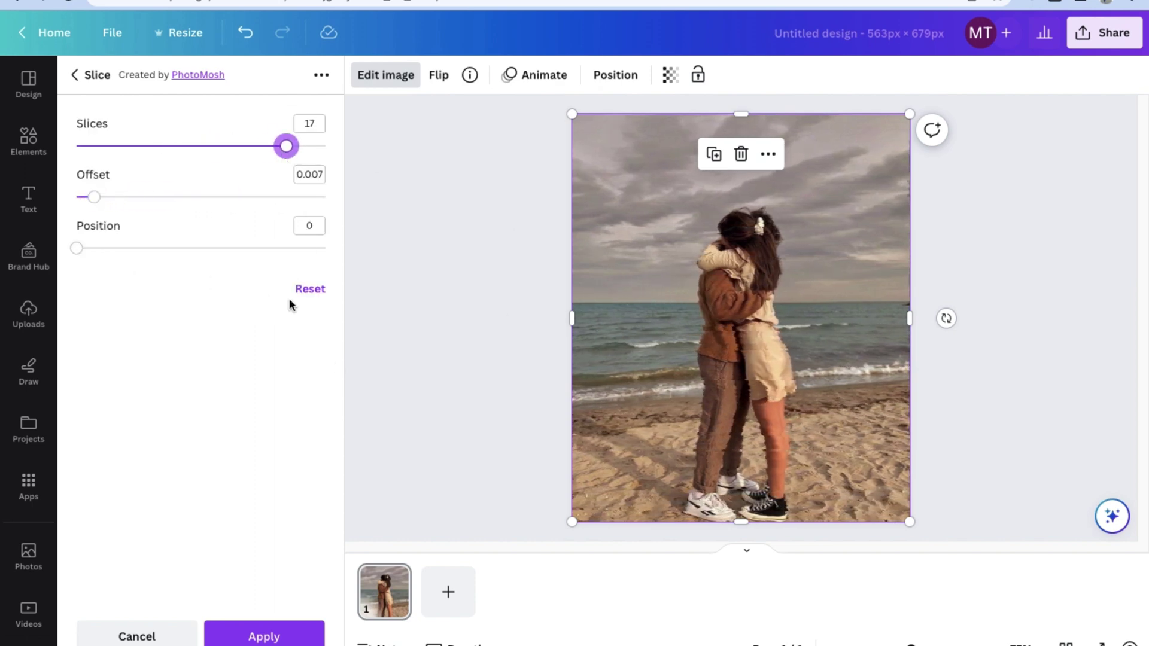
click(137, 634)
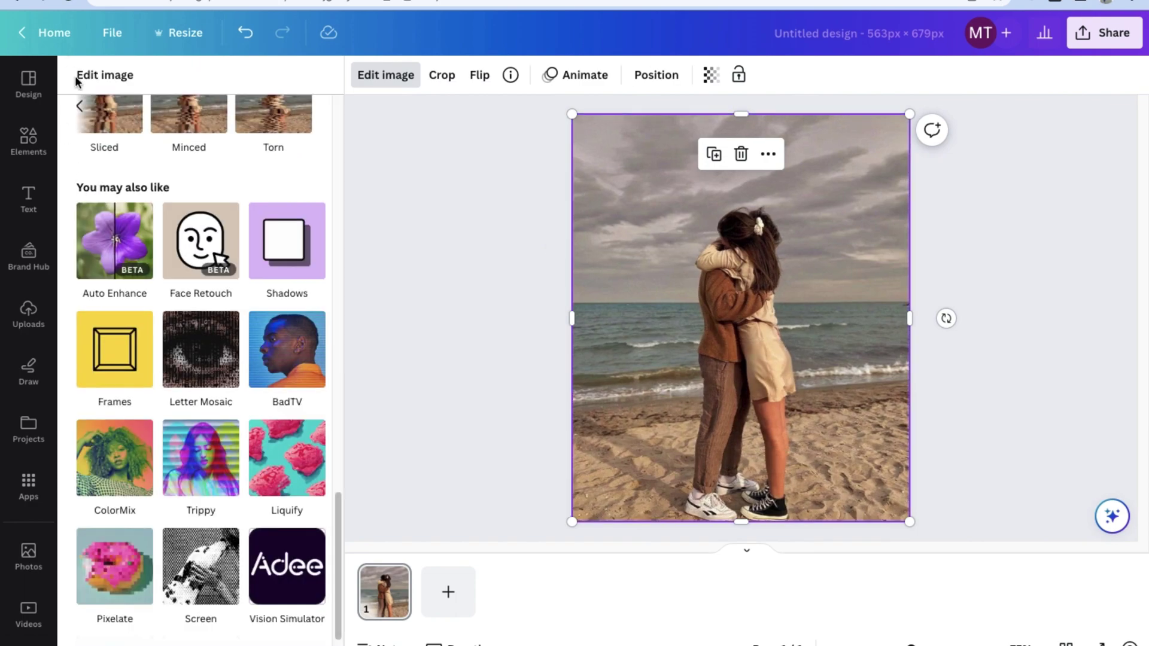
scroll(189, 281, down, 2)
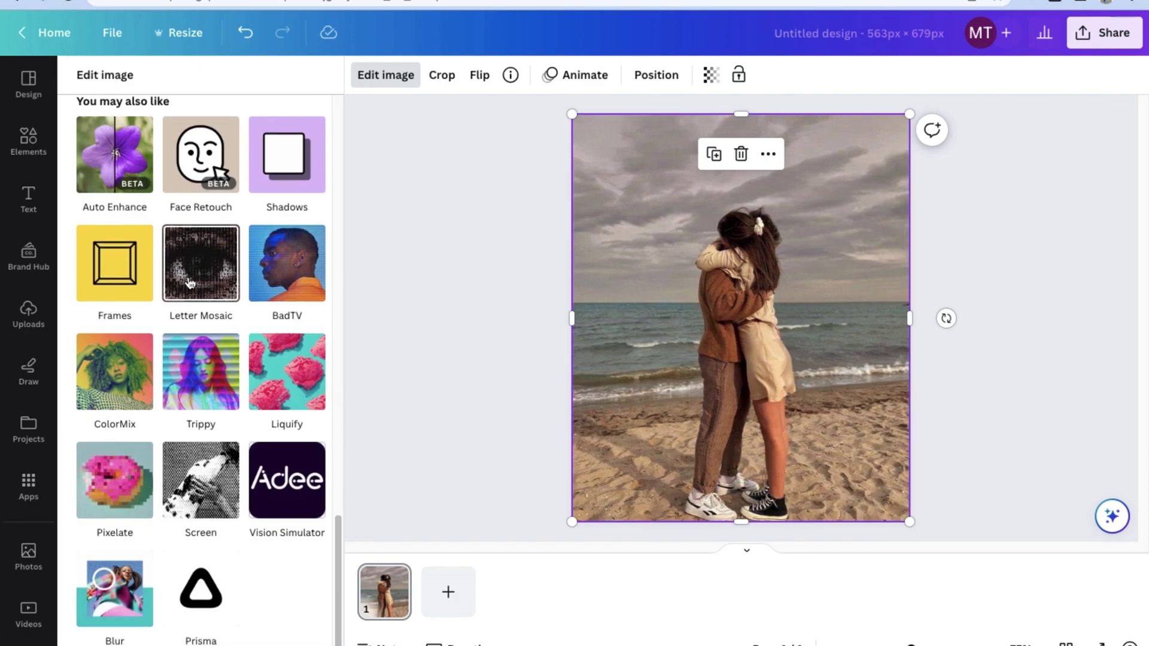
scroll(226, 246, up, 15)
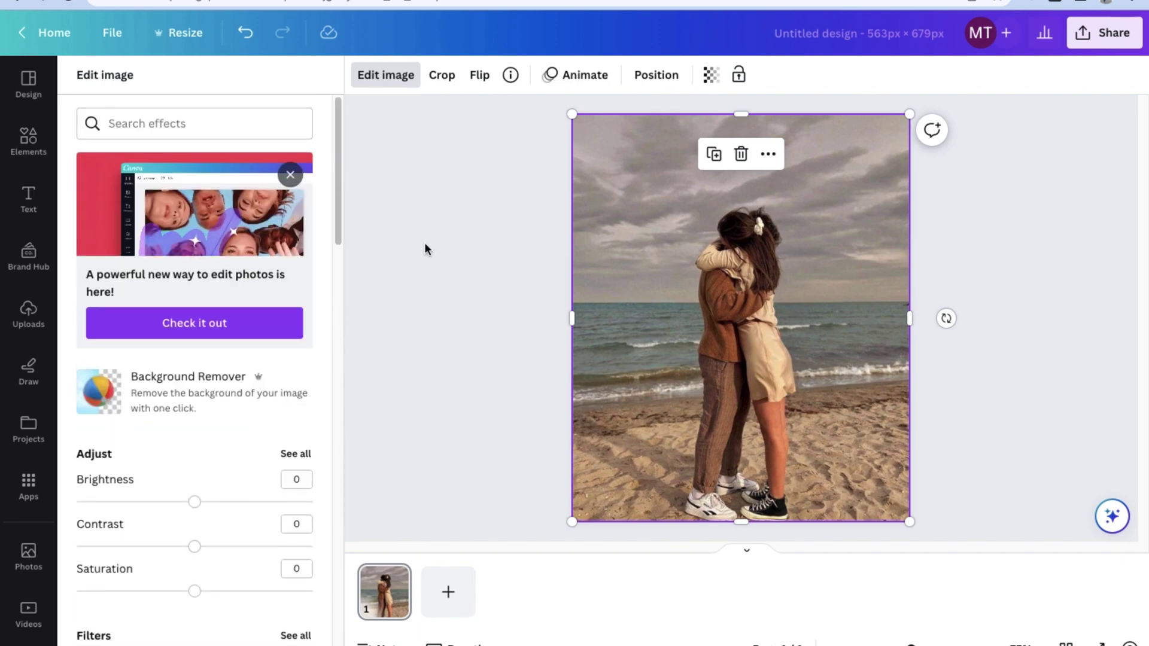
Shrink the photo to about 525 × 633 and centre it with a white border
key(Escape)
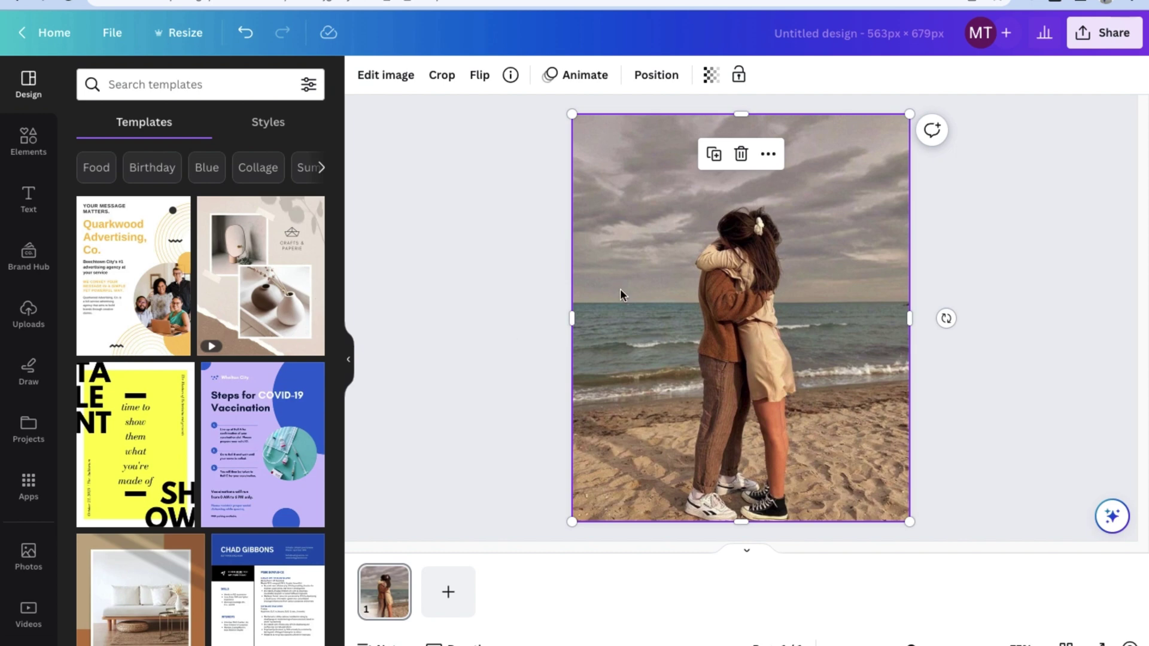
drag(571, 114, 600, 146)
drag(787, 356, 773, 342)
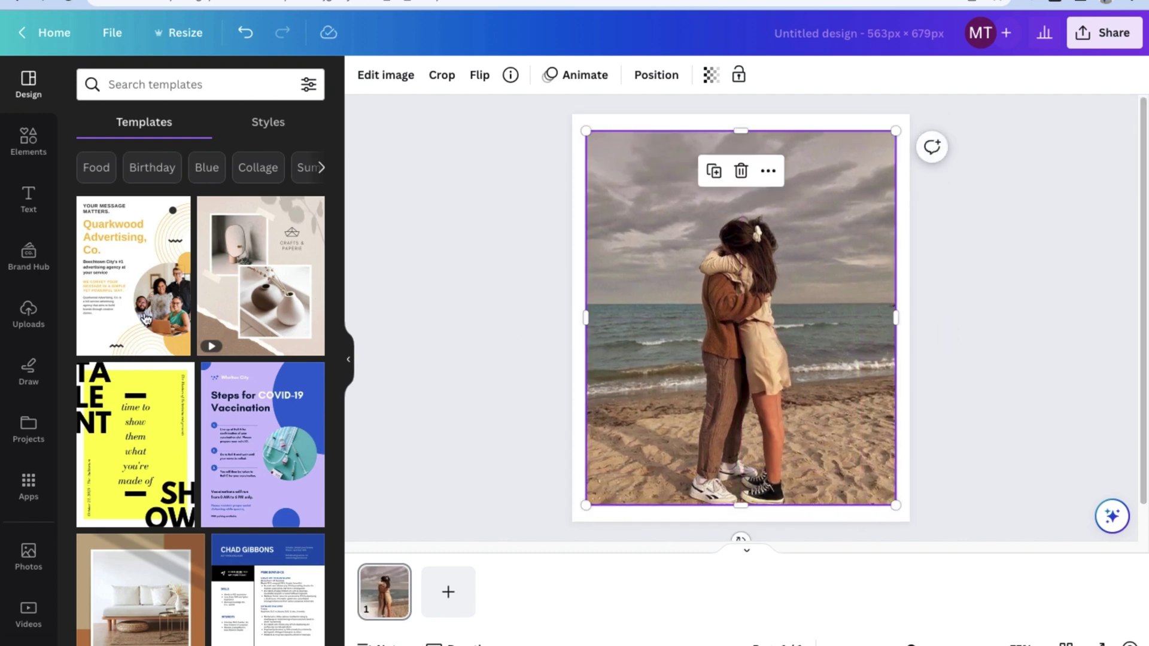
drag(887, 504, 880, 487)
drag(779, 390, 784, 401)
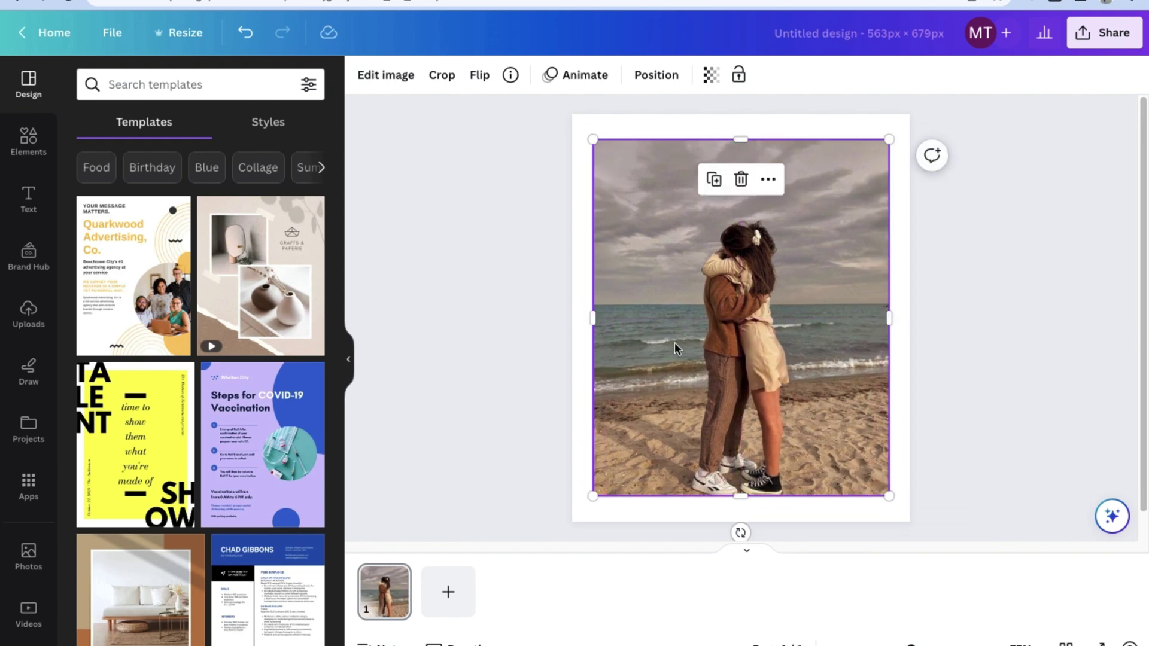
Crop the beach photo to a 1:1 square and deselect it
click(443, 76)
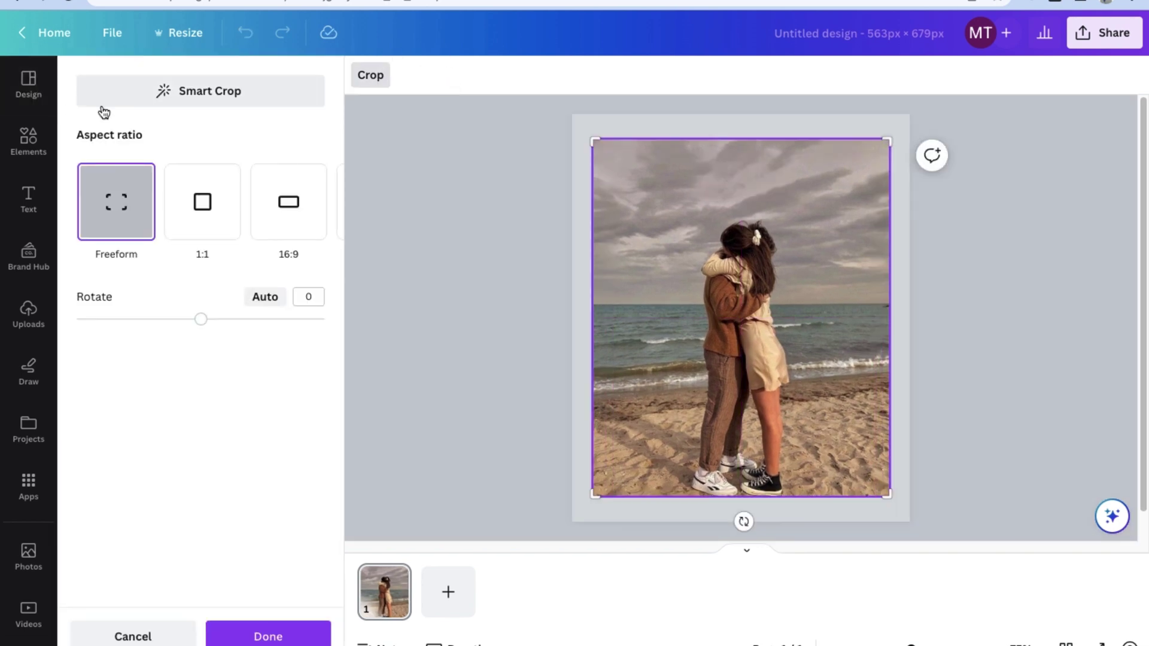
click(227, 184)
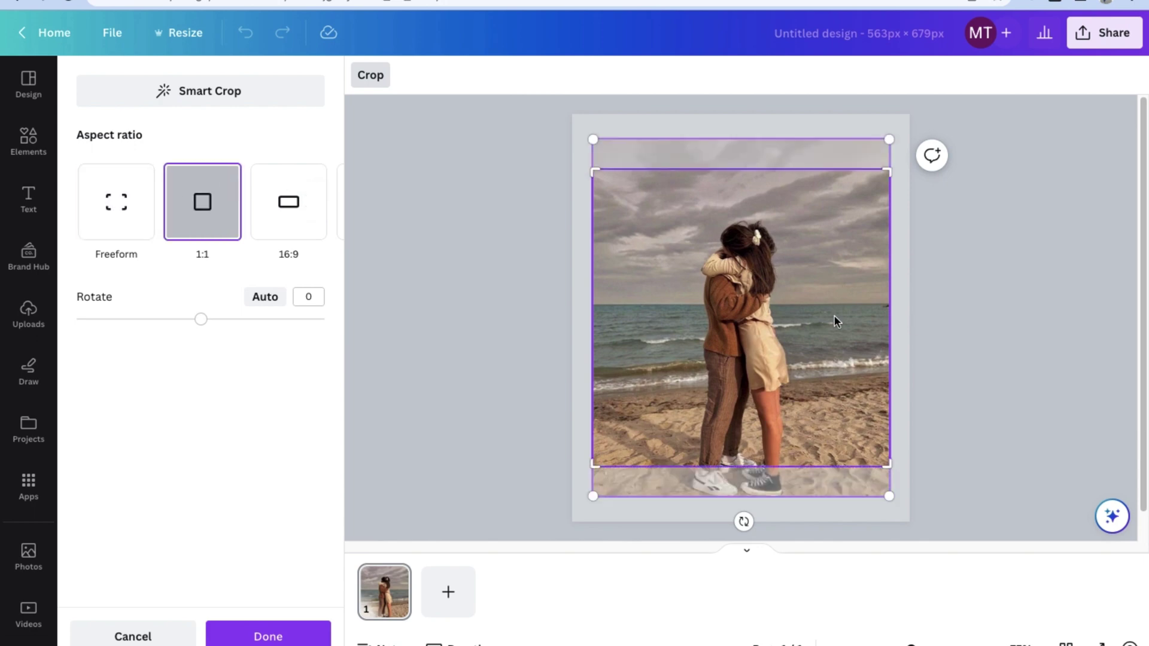
click(268, 636)
click(990, 400)
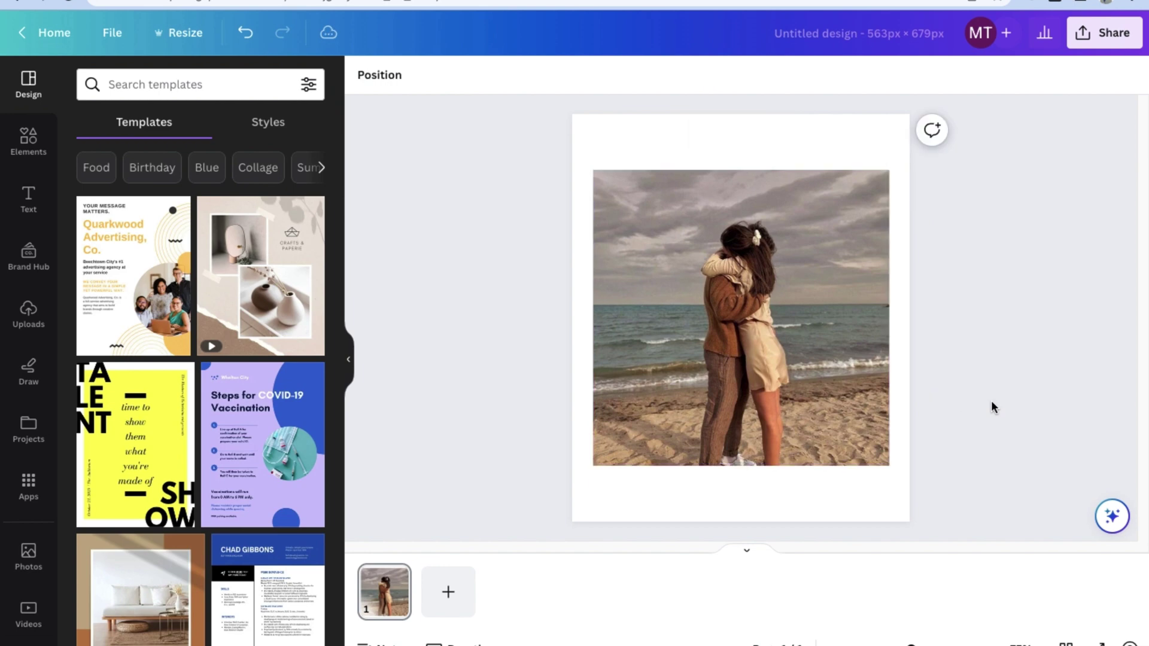
click(758, 270)
click(977, 271)
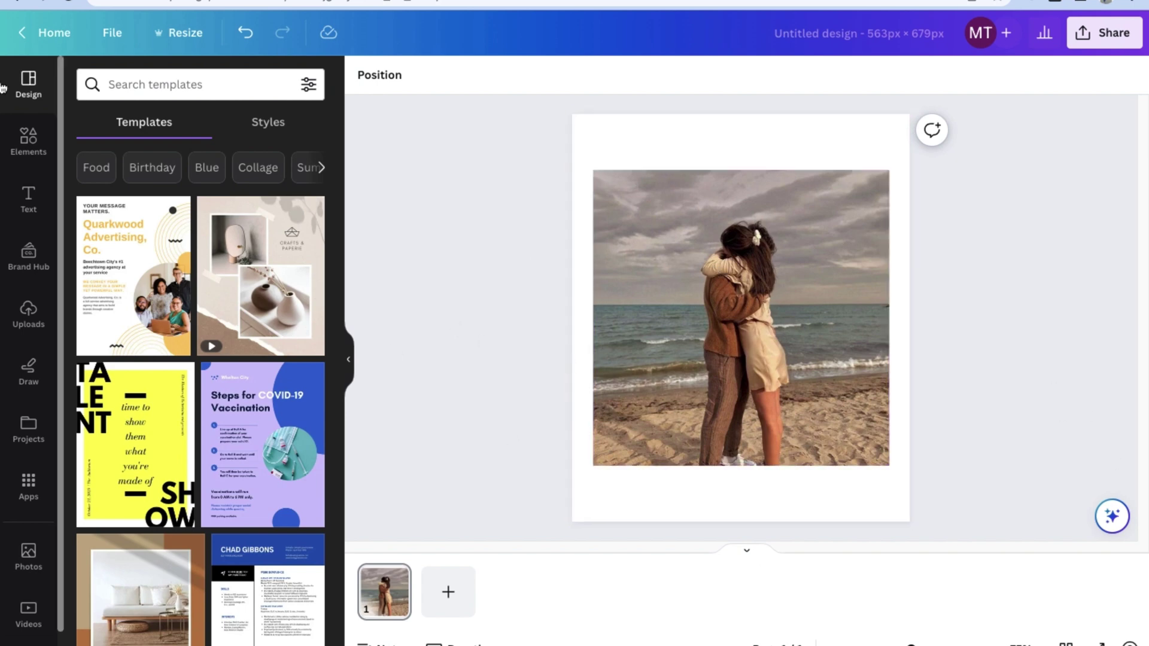
Search Elements for 'retro' graphics and add the vintage camera graphic
click(28, 141)
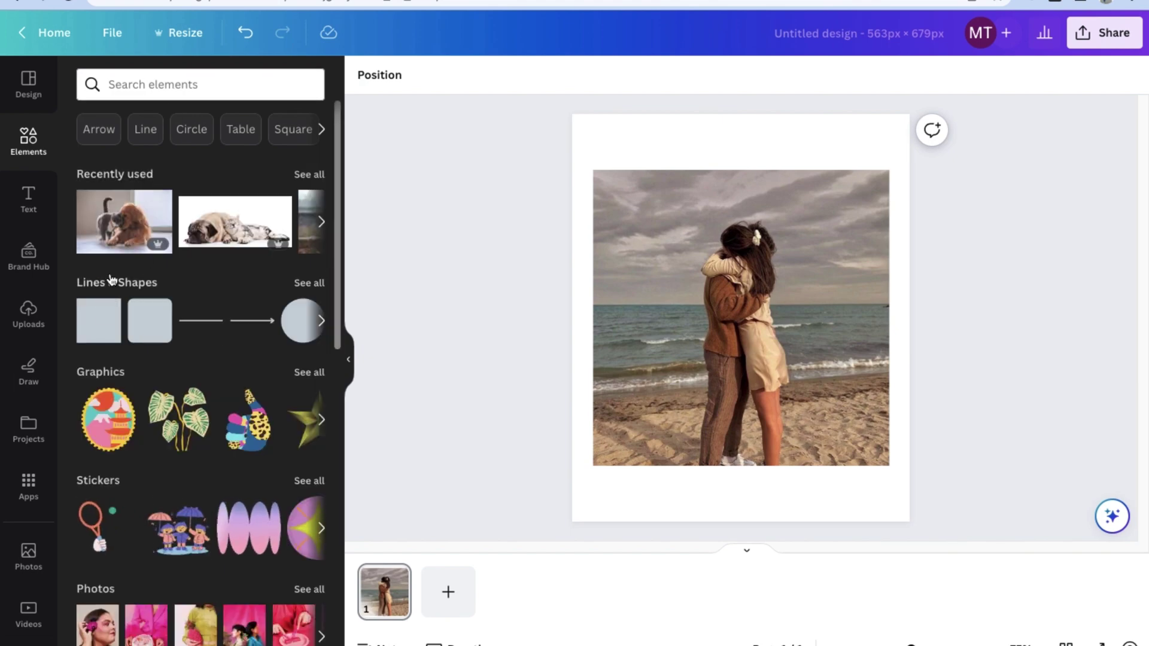
click(184, 90)
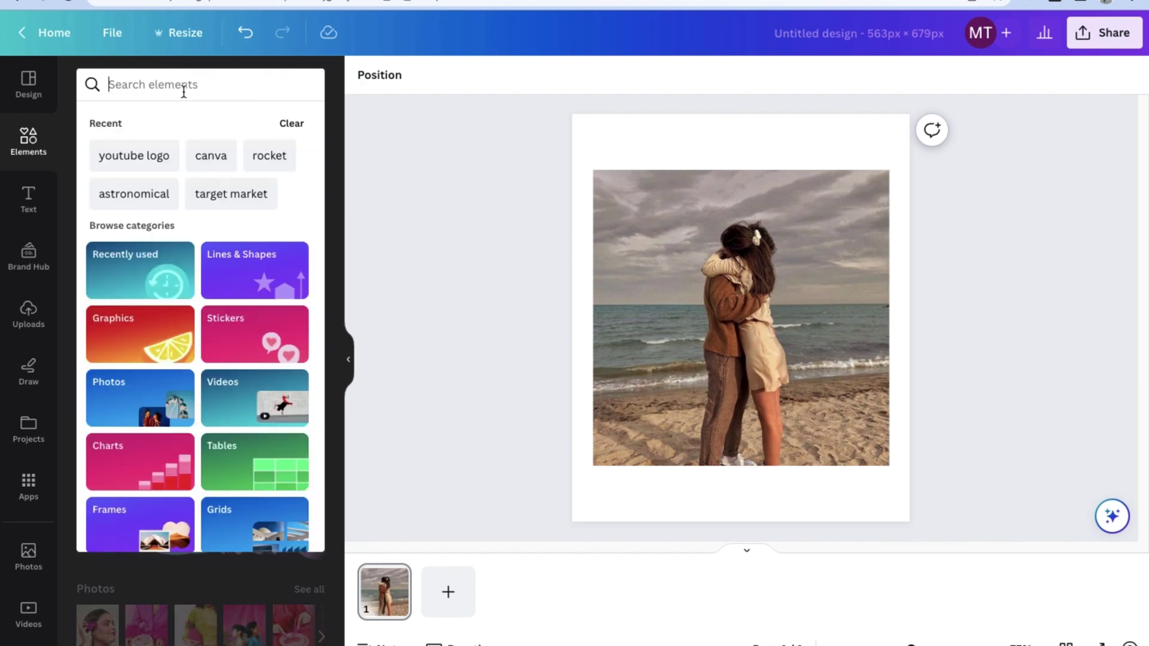
text(retro)
key(Return)
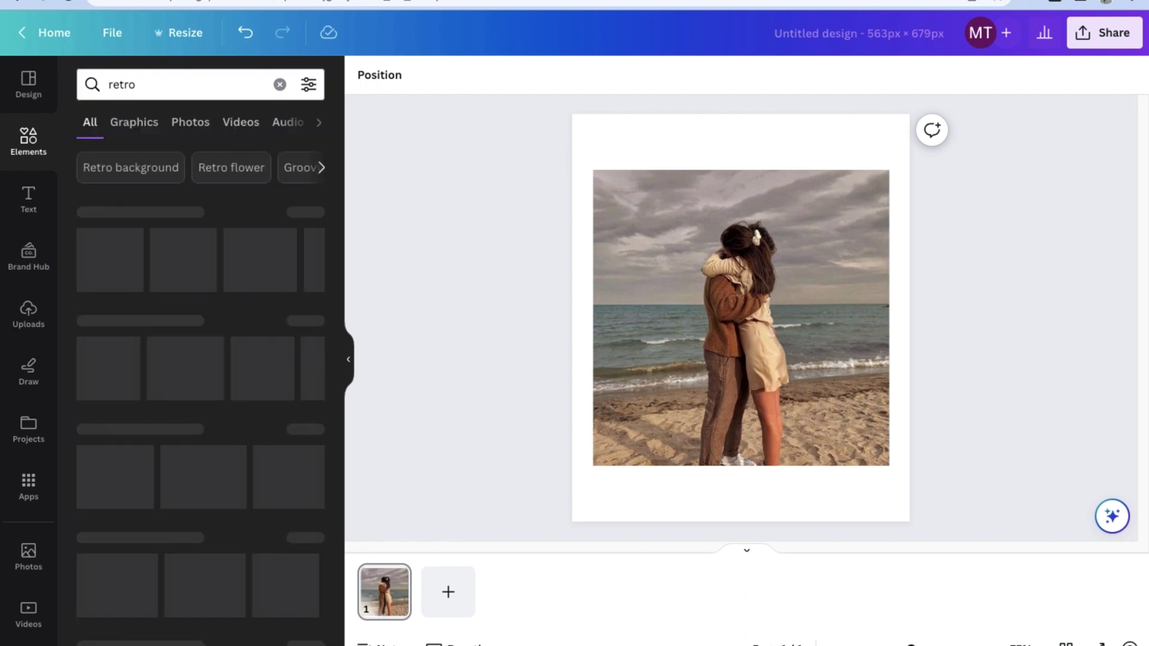
click(134, 122)
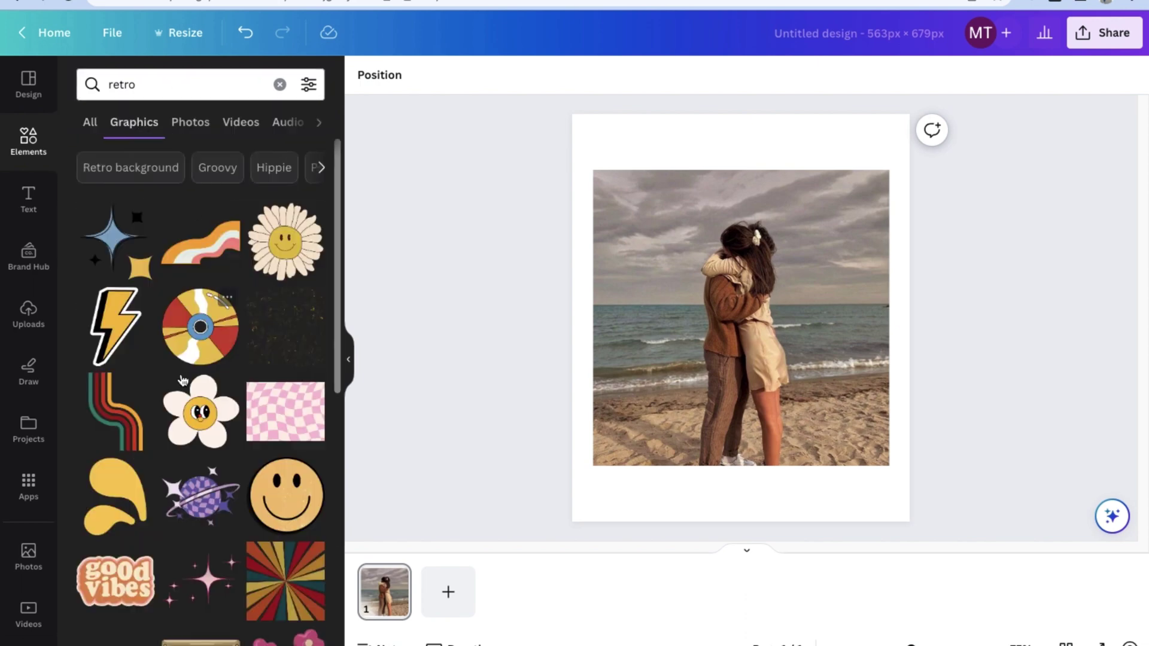
scroll(198, 386, down, 2)
scroll(197, 386, down, 6)
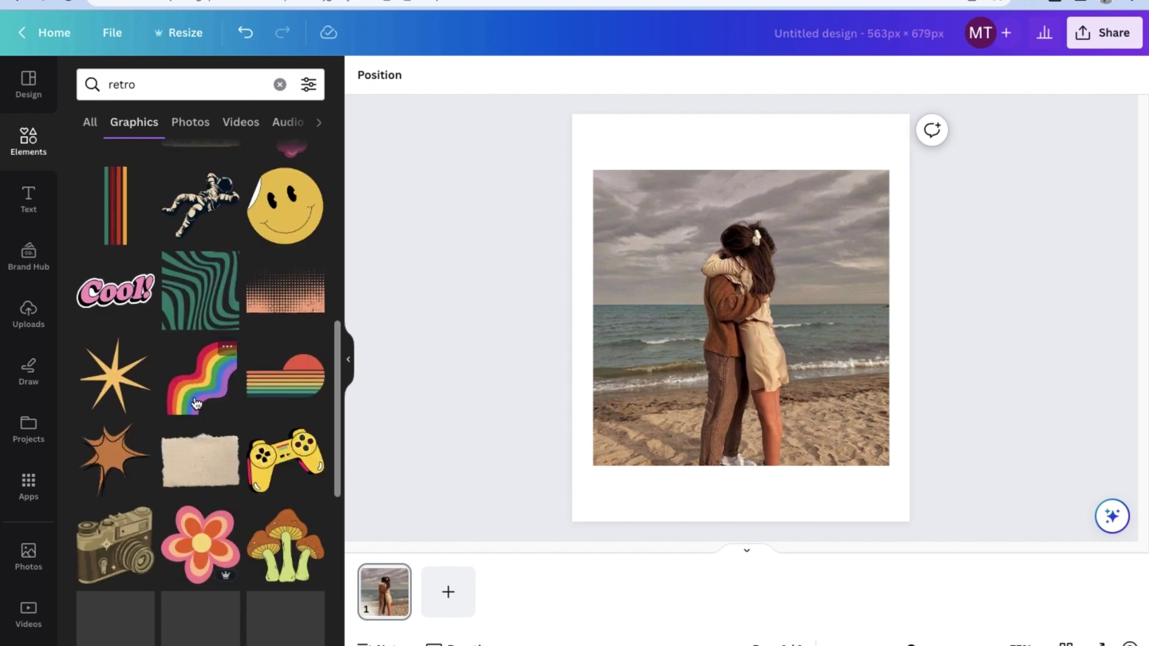
click(111, 550)
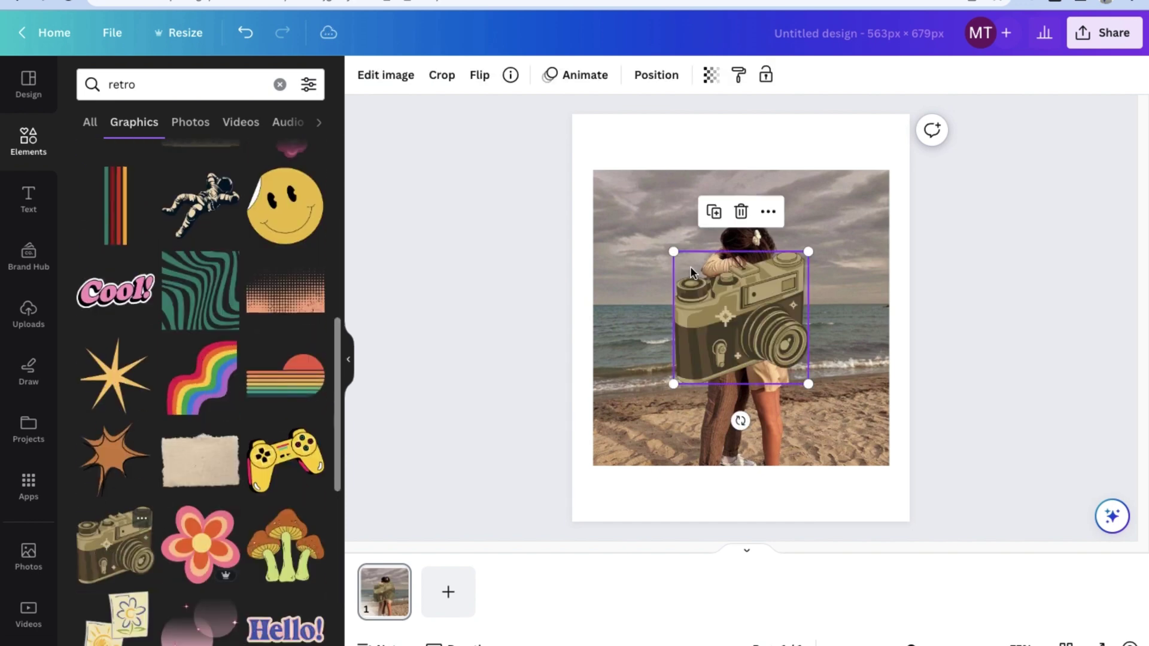
Shrink the camera and tuck it over the photo's top-left corner
drag(790, 308, 696, 162)
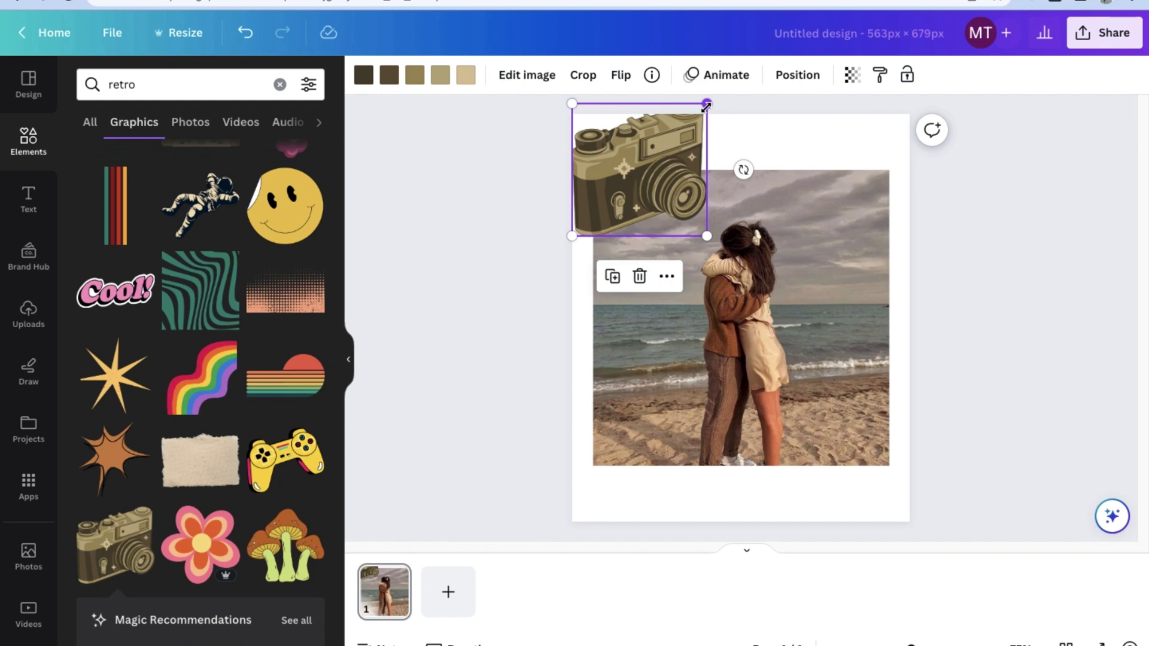
drag(706, 106, 644, 147)
click(501, 214)
click(620, 171)
click(522, 214)
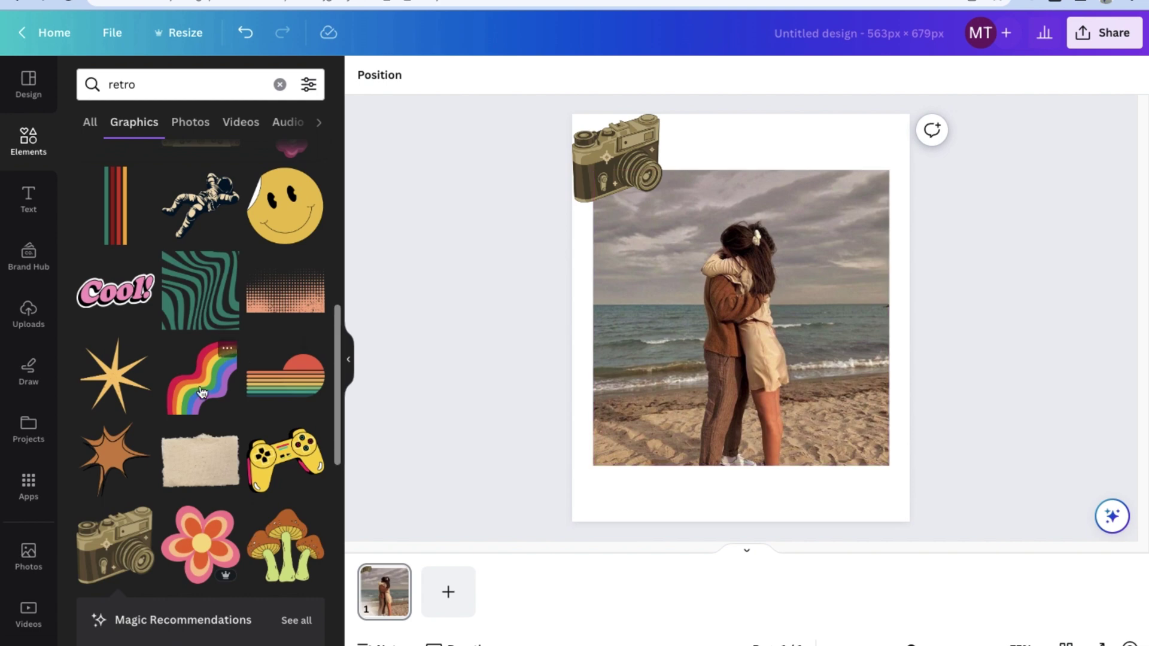
click(615, 163)
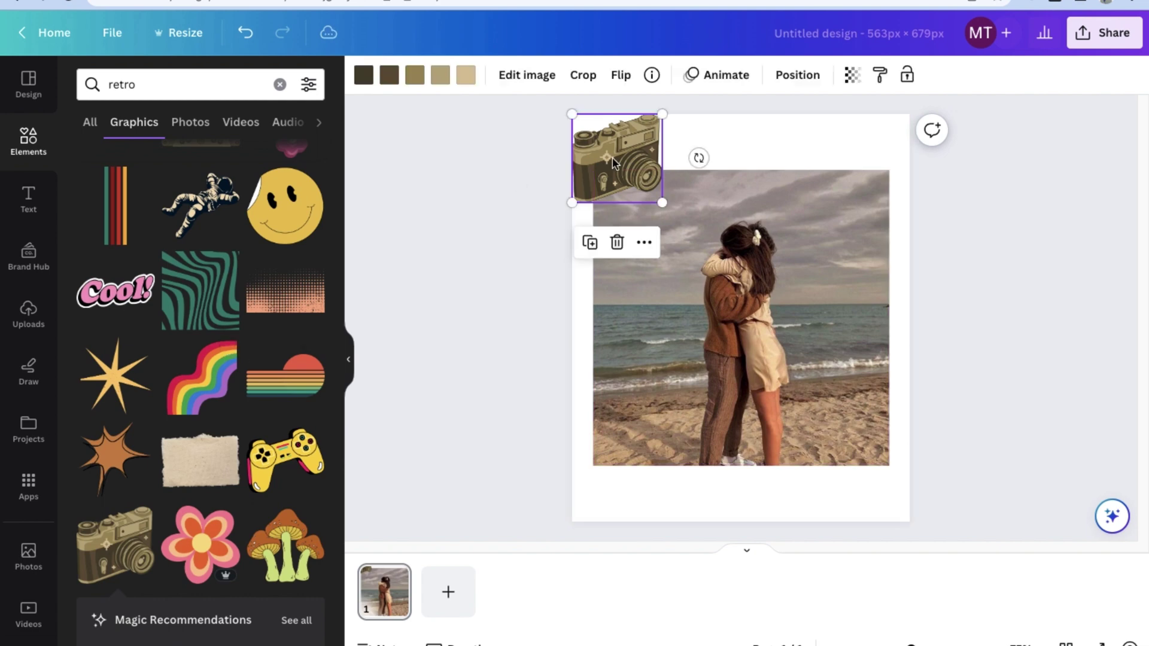
click(388, 76)
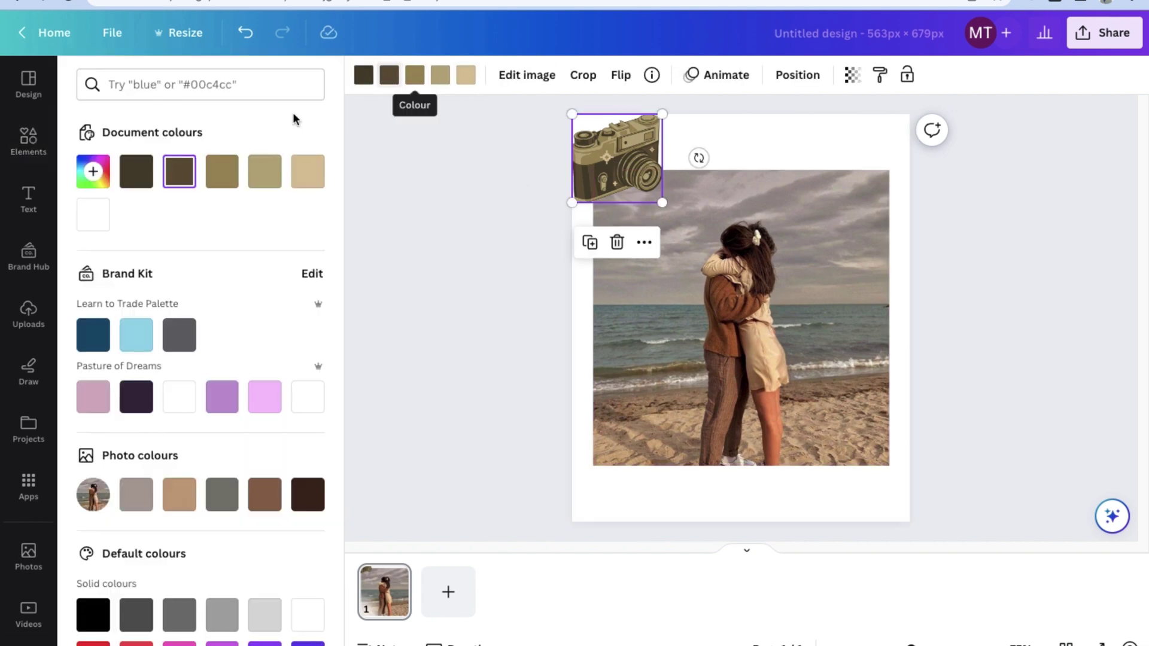
click(179, 335)
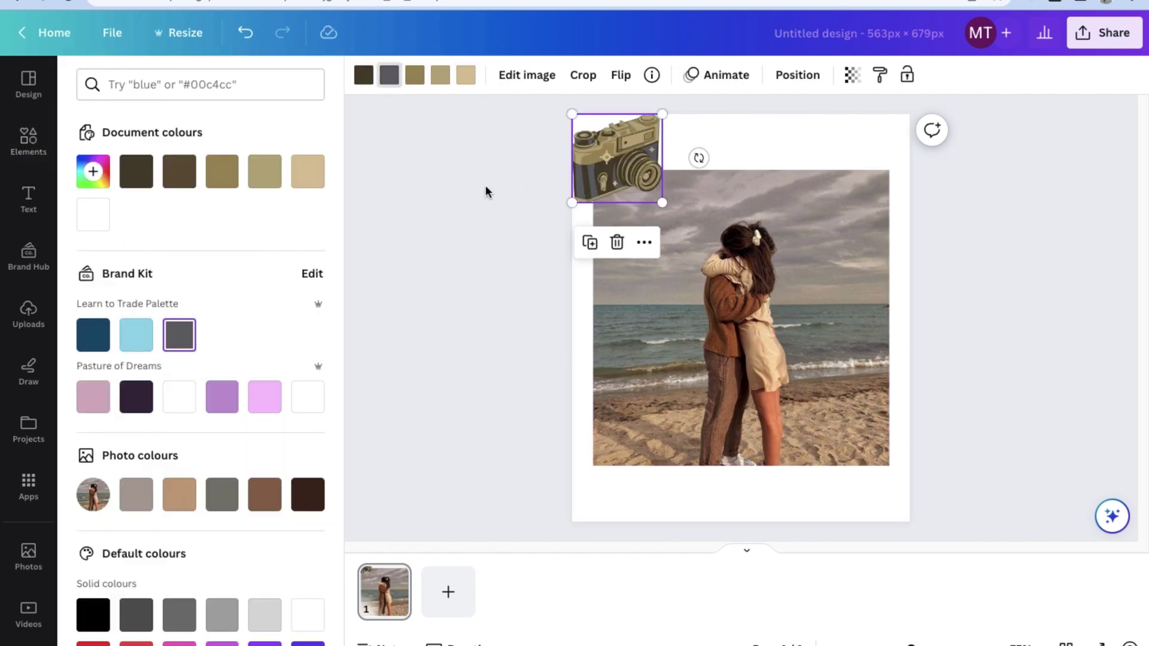
click(362, 77)
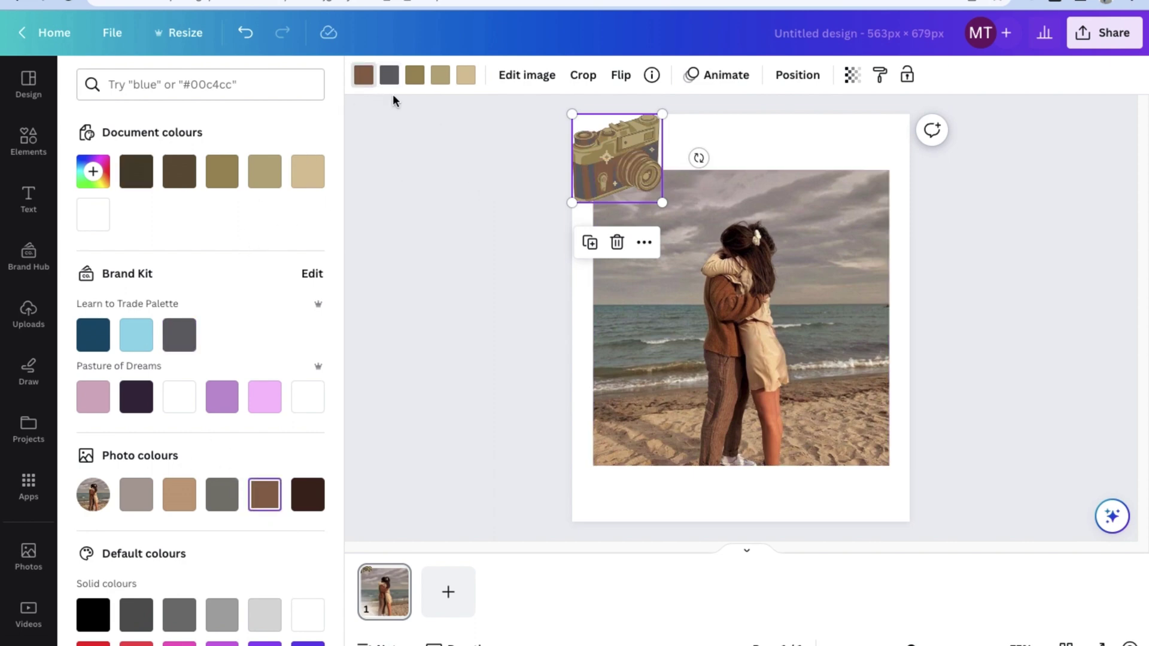
click(248, 44)
click(28, 140)
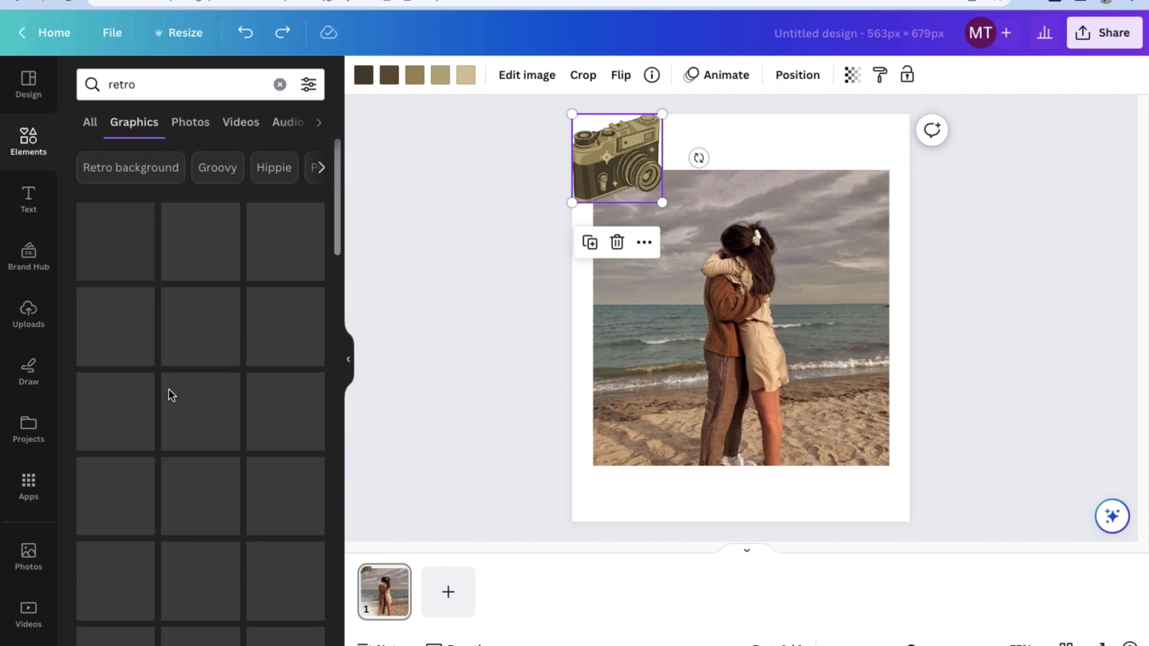
Replace the graphics search with 'vintag' and browse the vintage results
click(163, 89)
double_click(163, 90)
text(vintage)
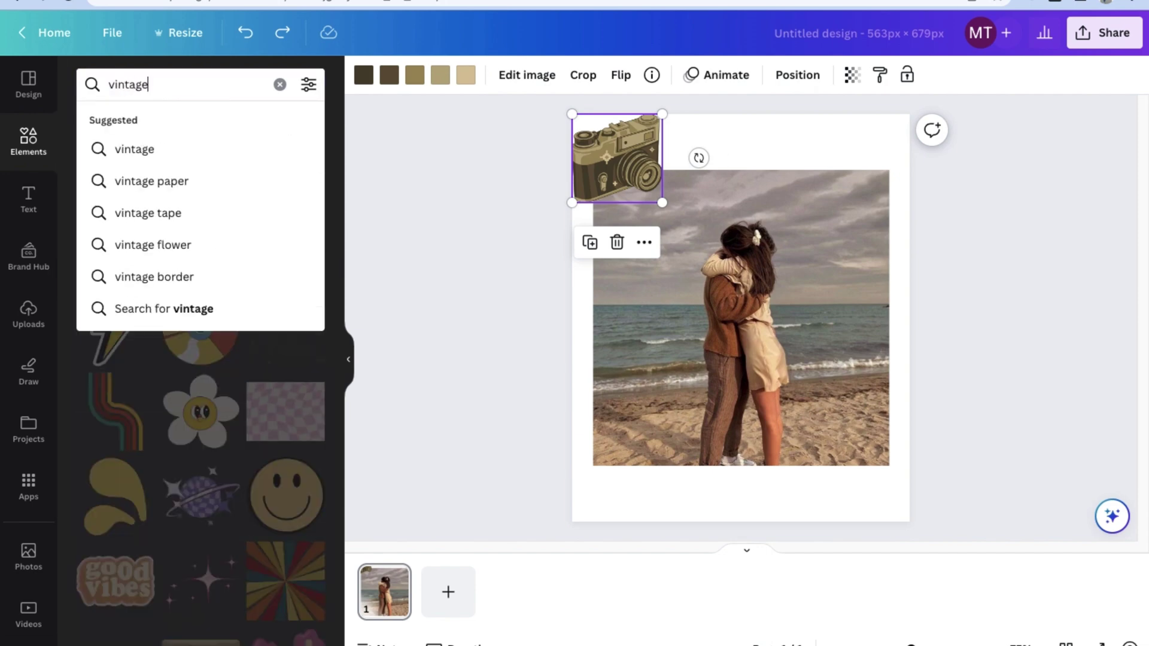
click(143, 212)
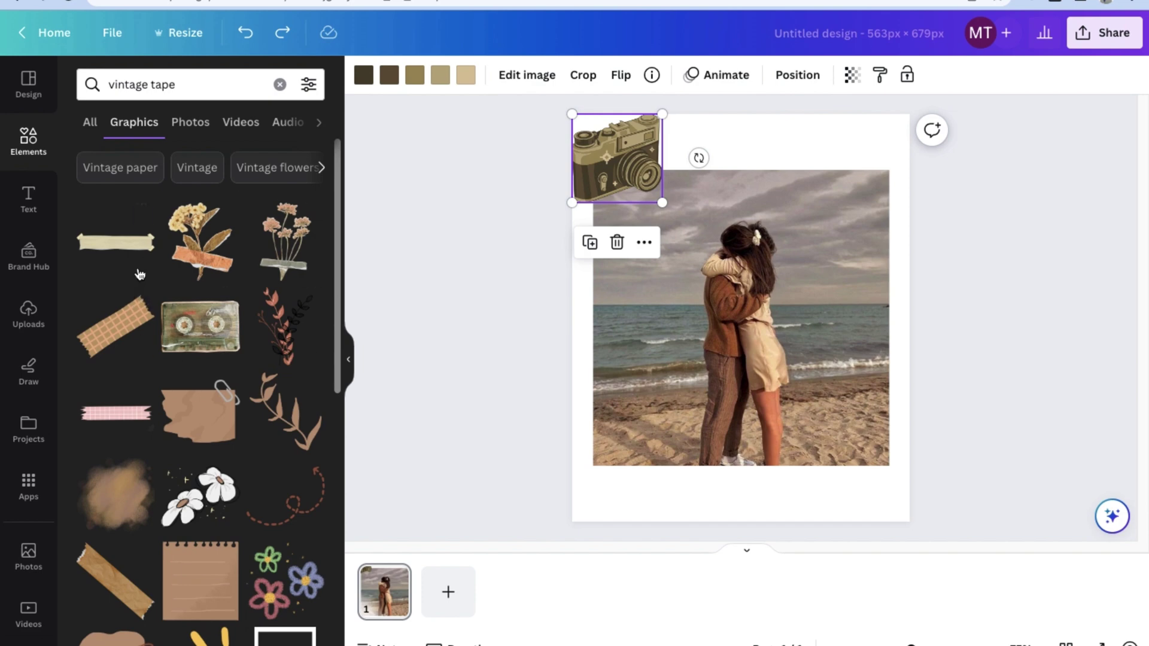
scroll(232, 340, down, 5)
scroll(235, 409, up, 2)
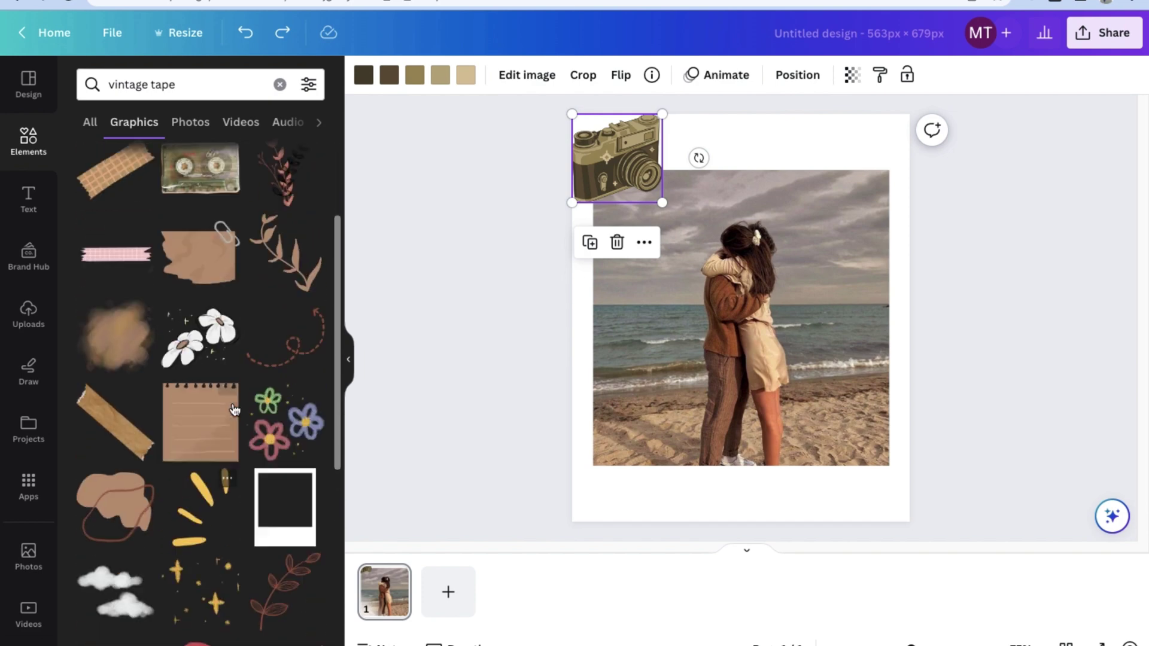
scroll(235, 409, up, 2)
Add the white daisy graphic, shrink it to about 64 × 51, and tuck it under the camera sticker
click(199, 450)
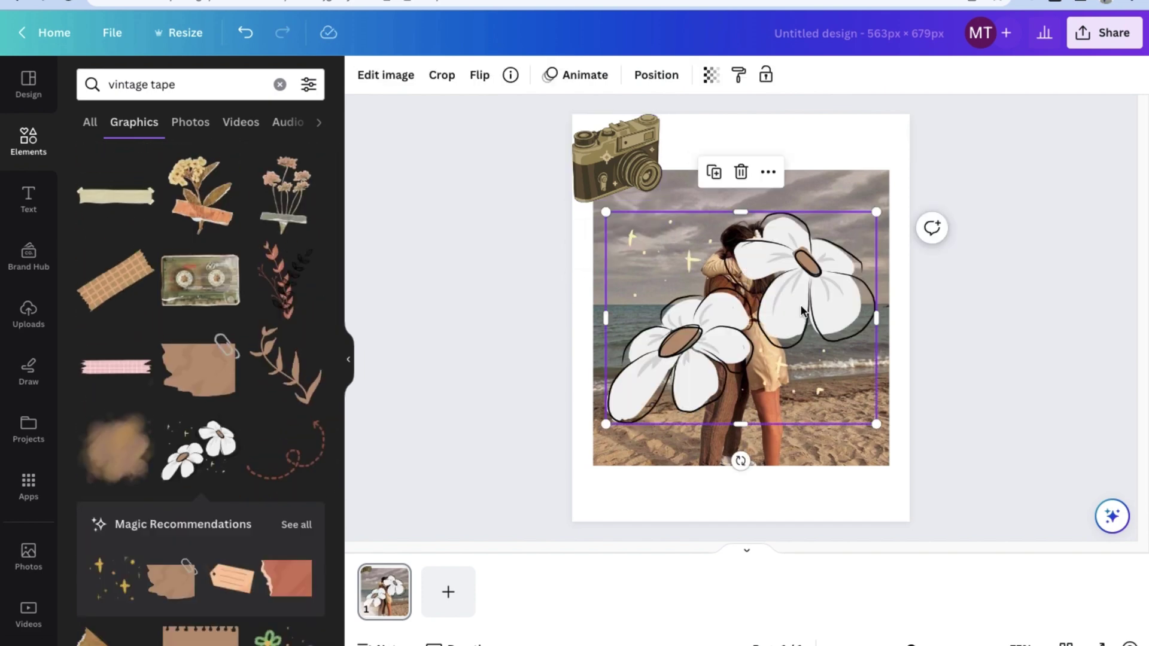
drag(875, 212, 636, 213)
click(987, 322)
click(545, 275)
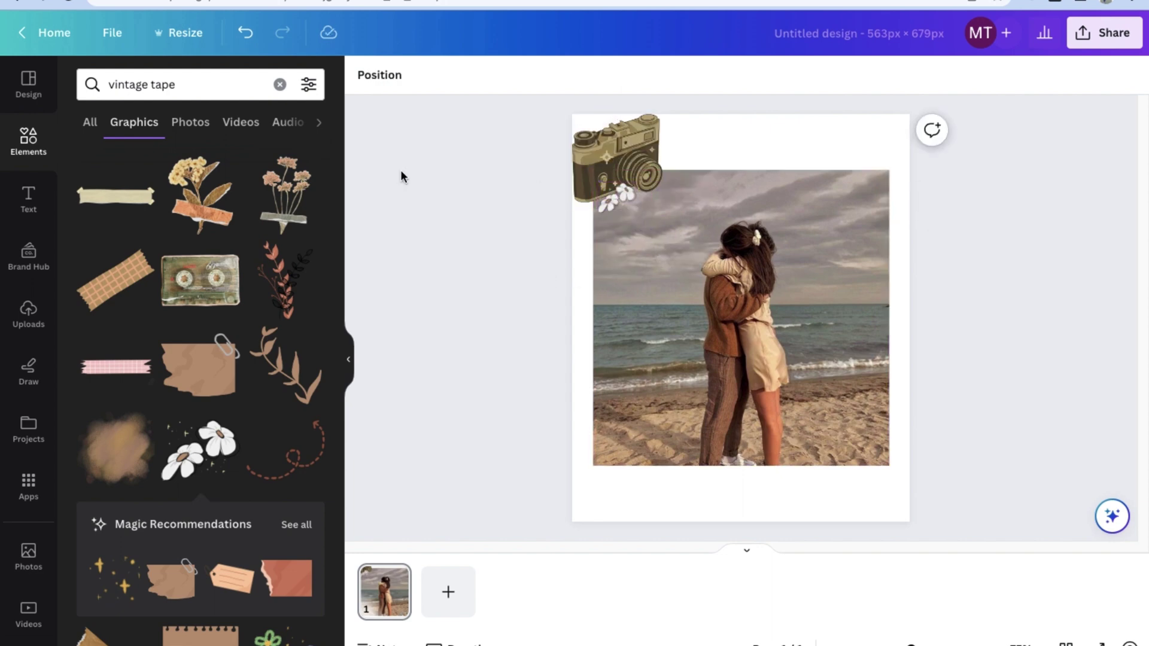
scroll(203, 371, down, 6)
scroll(203, 386, up, 7)
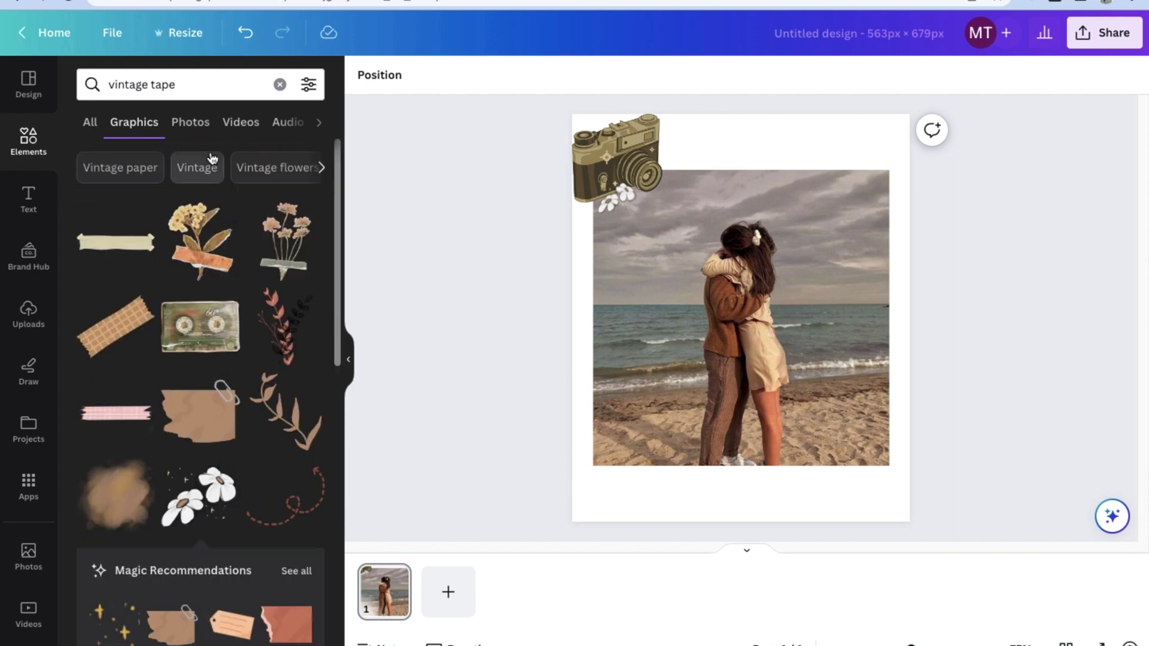
Add the handwritten vintage paper, widen it to the left edge, and send it behind the photo at the page top
click(120, 168)
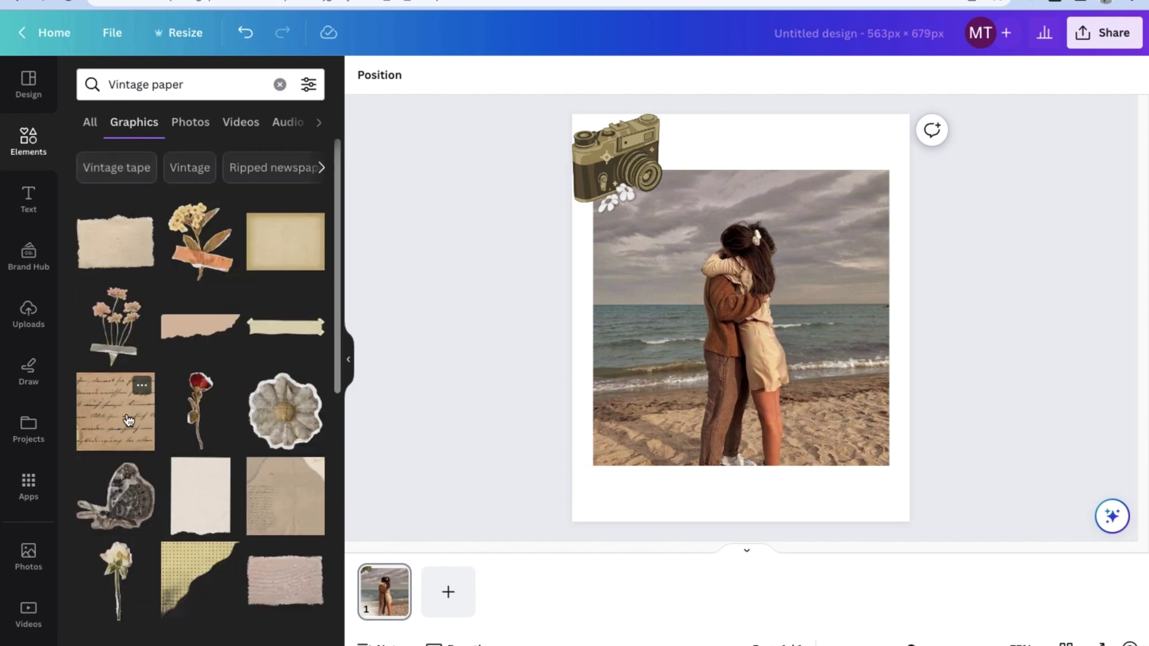
click(129, 421)
drag(754, 266, 820, 192)
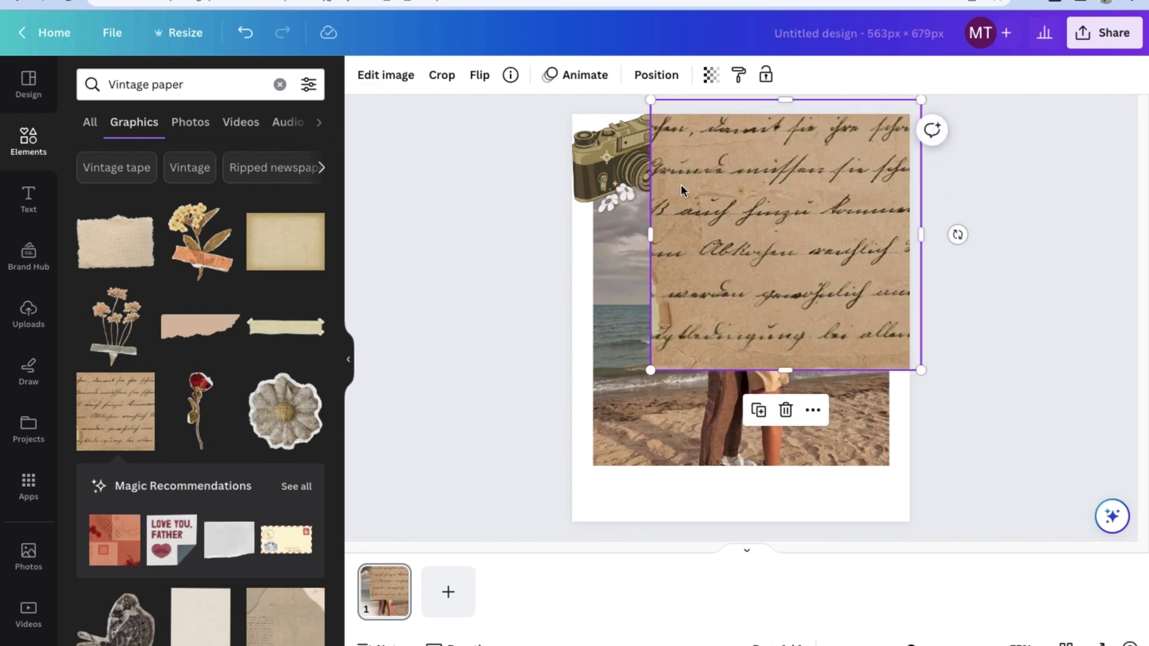
drag(650, 235, 564, 234)
right_click(729, 188)
mouse_move(777, 381)
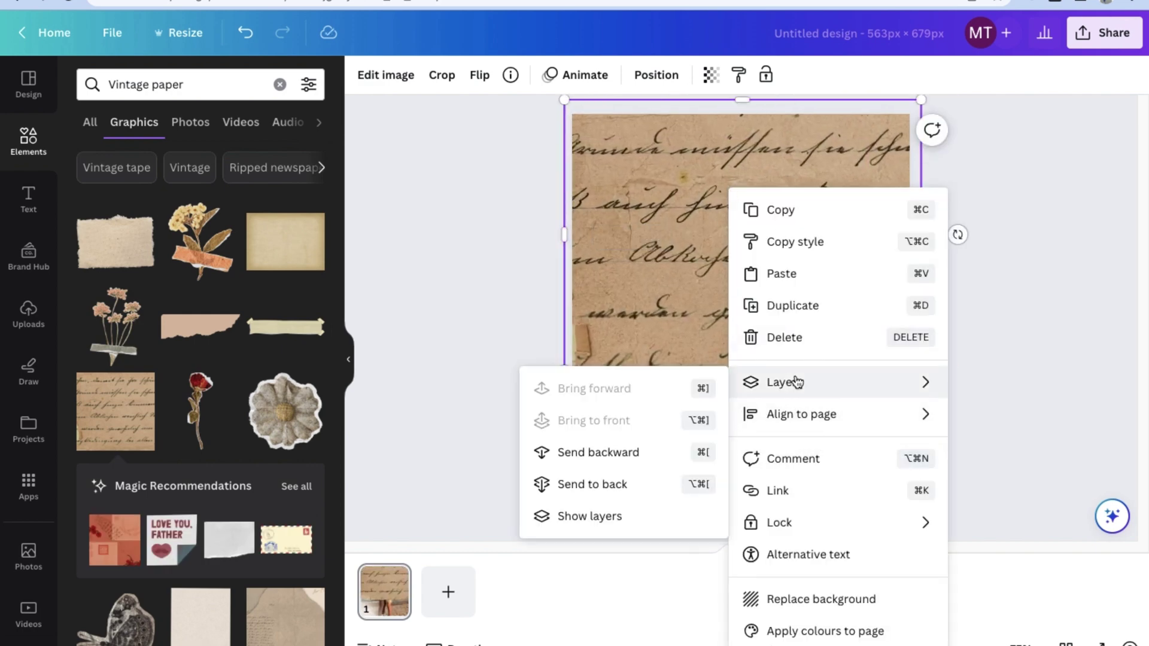
click(658, 480)
drag(853, 148, 859, 107)
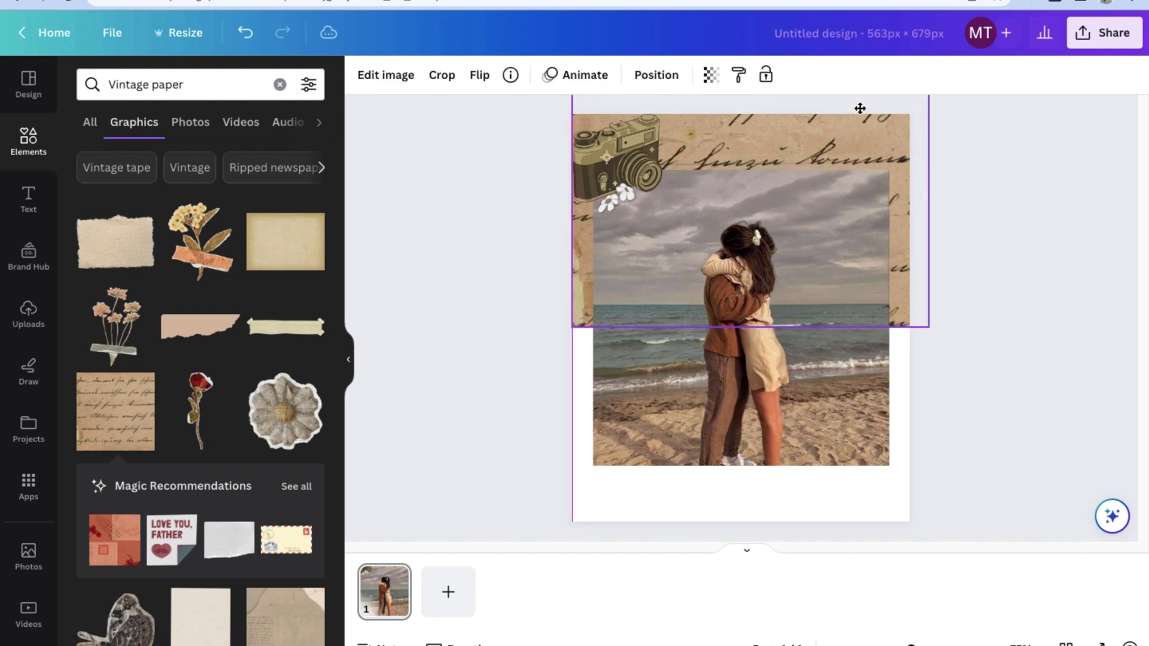
click(987, 81)
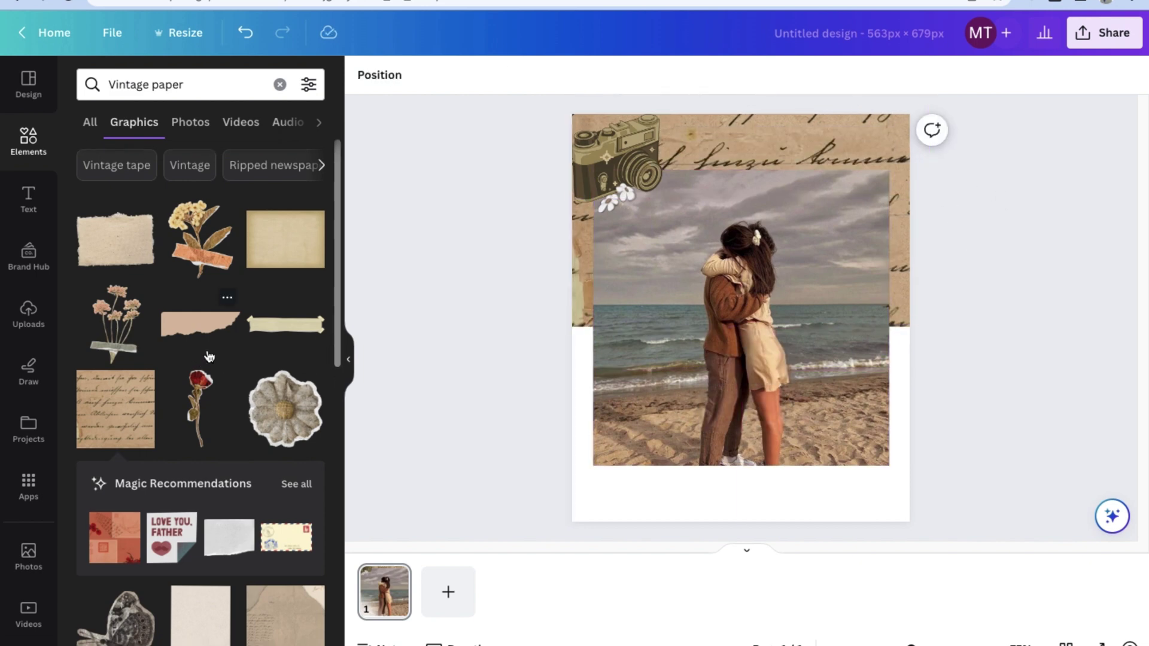
scroll(216, 356, down, 3)
scroll(184, 404, up, 3)
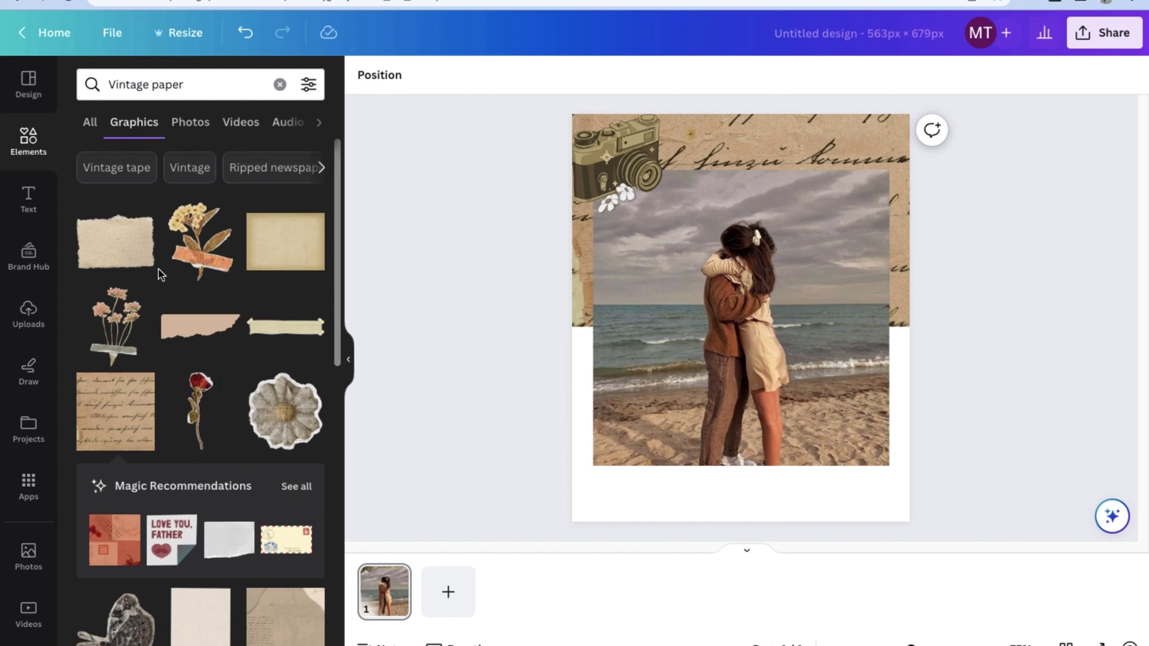
scroll(160, 274, down, 10)
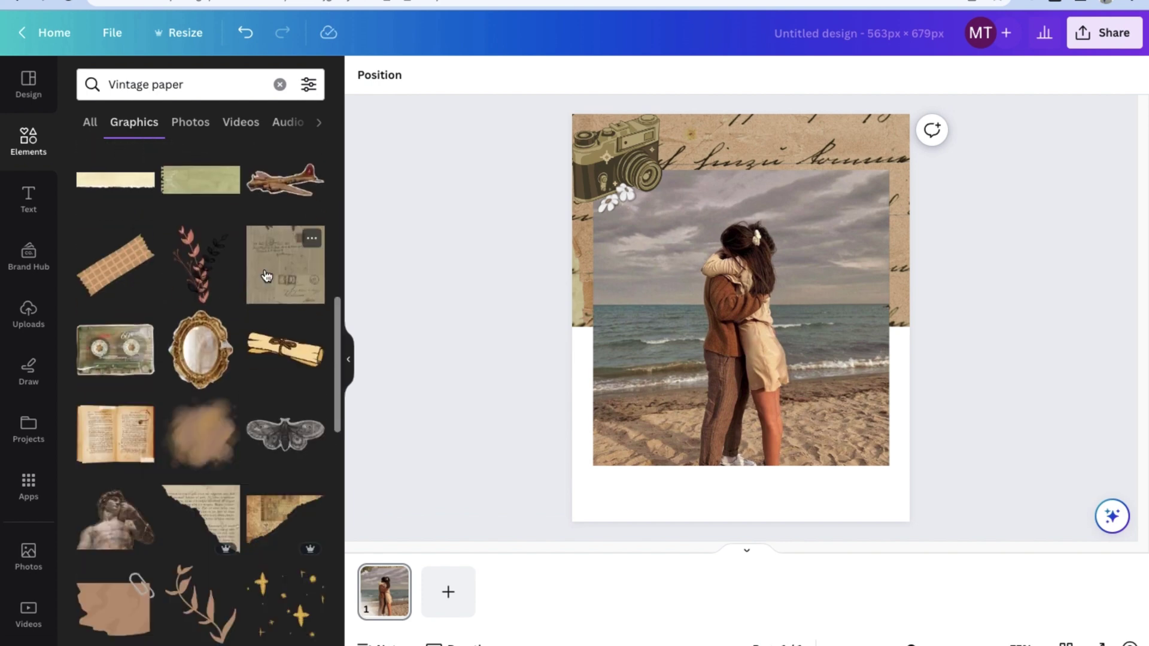
Add the stamped vintage paper, shrink it toward the lower right, and place it behind the photo
click(266, 275)
drag(782, 302, 833, 362)
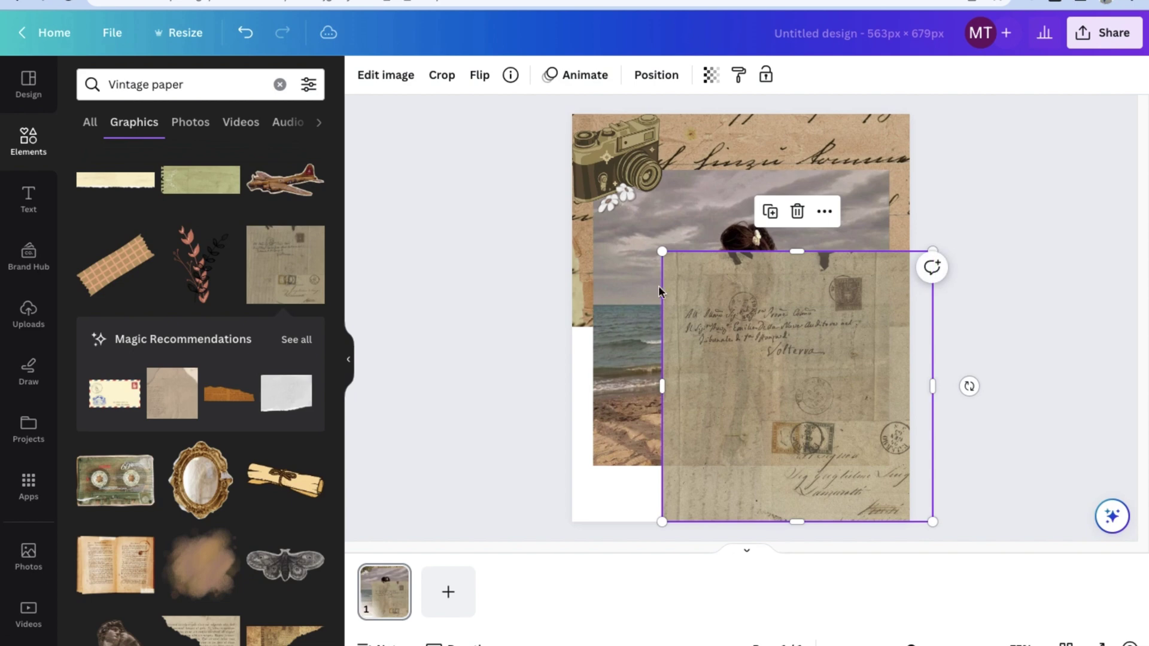
drag(662, 252, 712, 301)
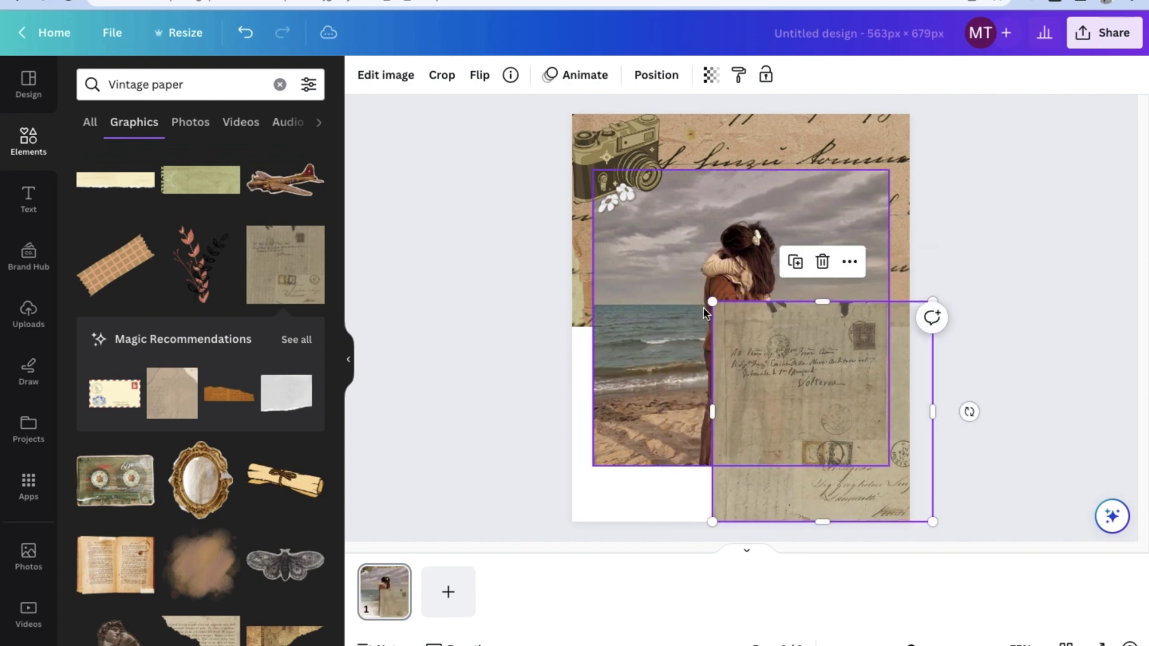
right_click(852, 375)
mouse_move(912, 389)
click(738, 461)
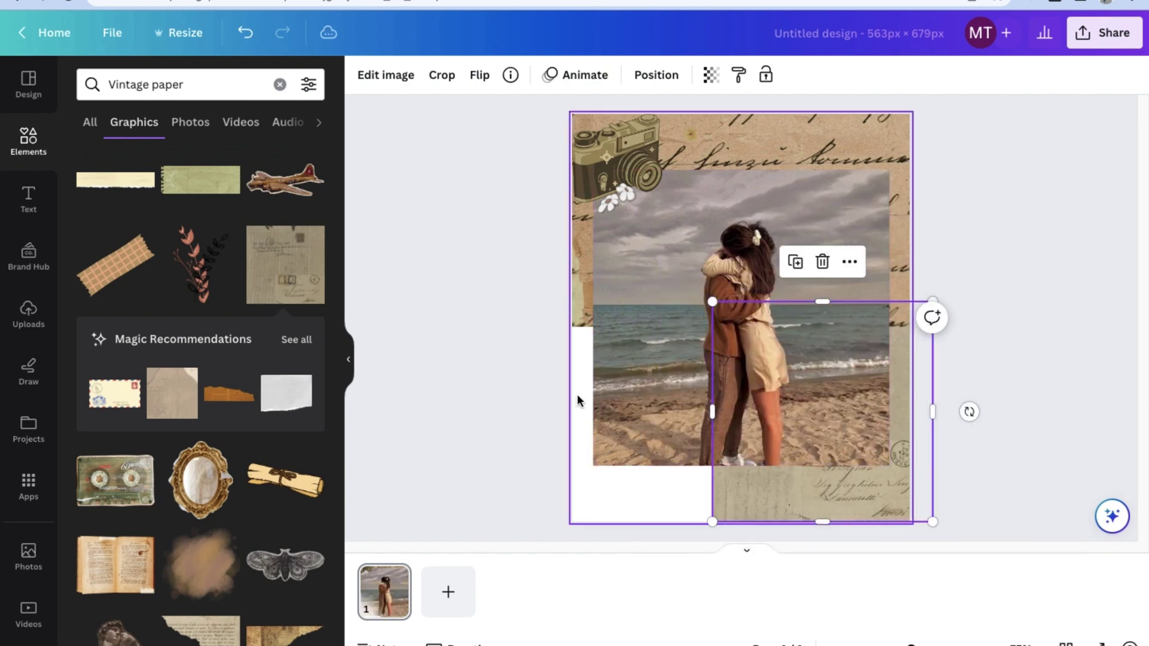
click(577, 401)
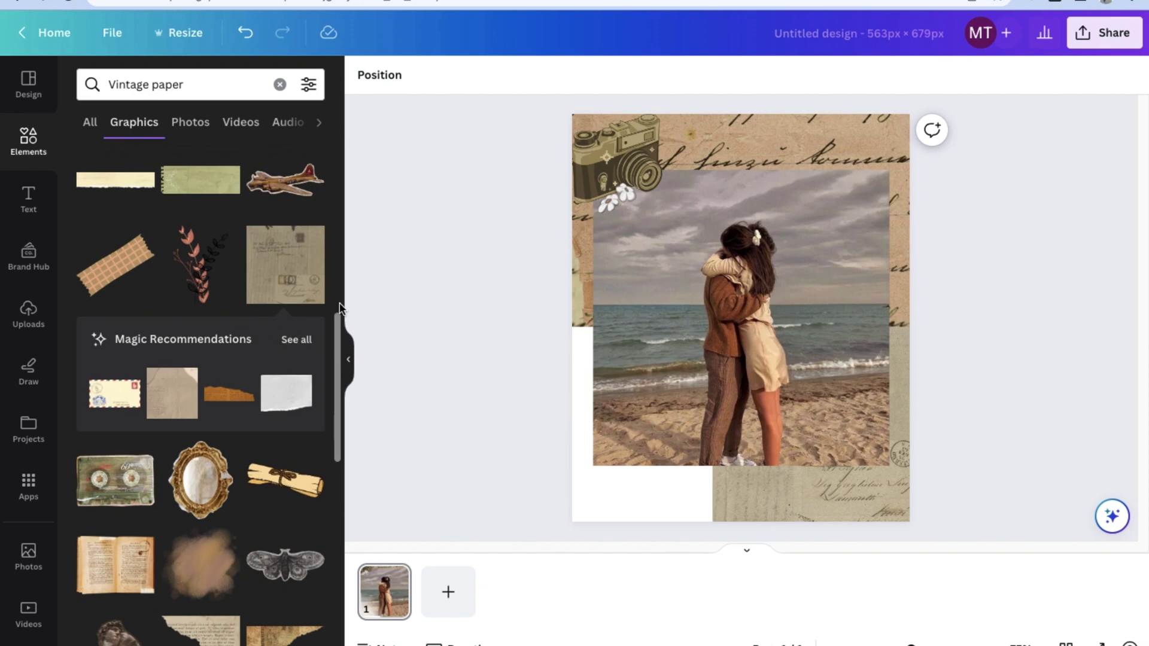
Browse the recommended matching graphics, then return to the Vintage paper results
click(297, 339)
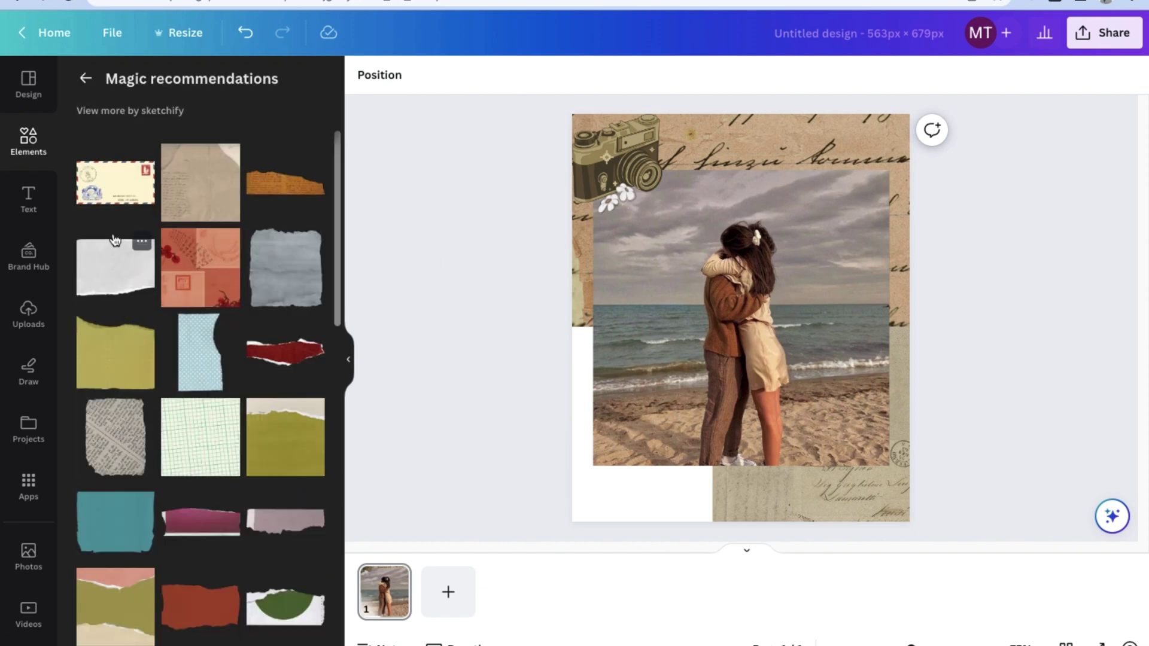
scroll(115, 240, down, 15)
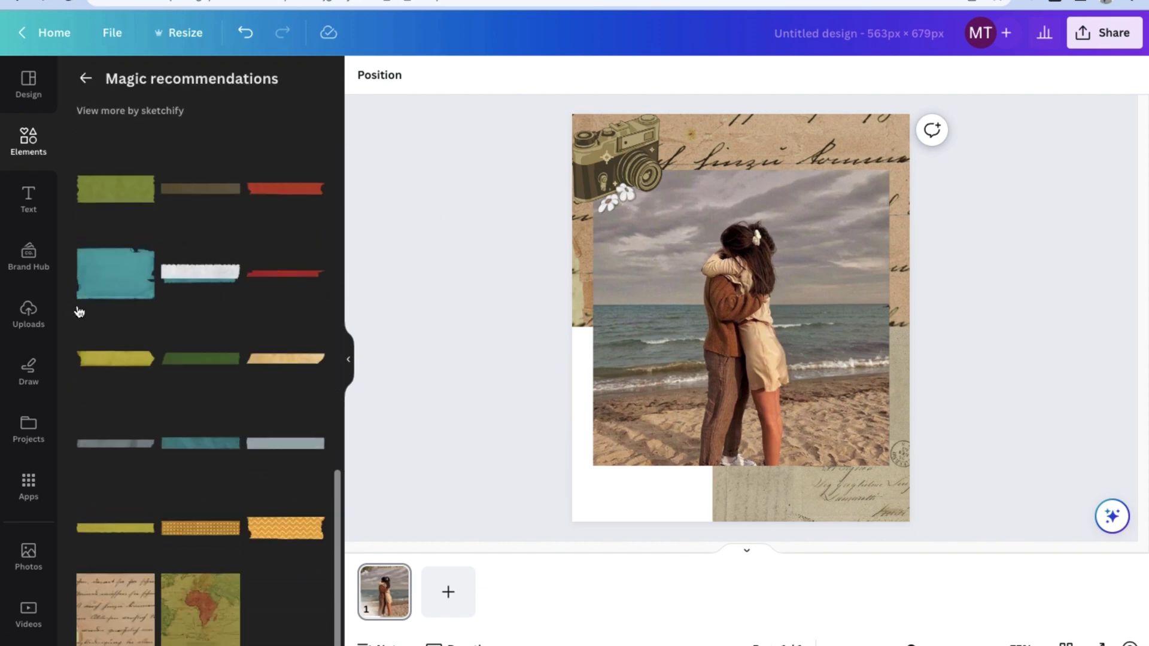
scroll(79, 311, up, 15)
click(87, 79)
scroll(192, 323, down, 5)
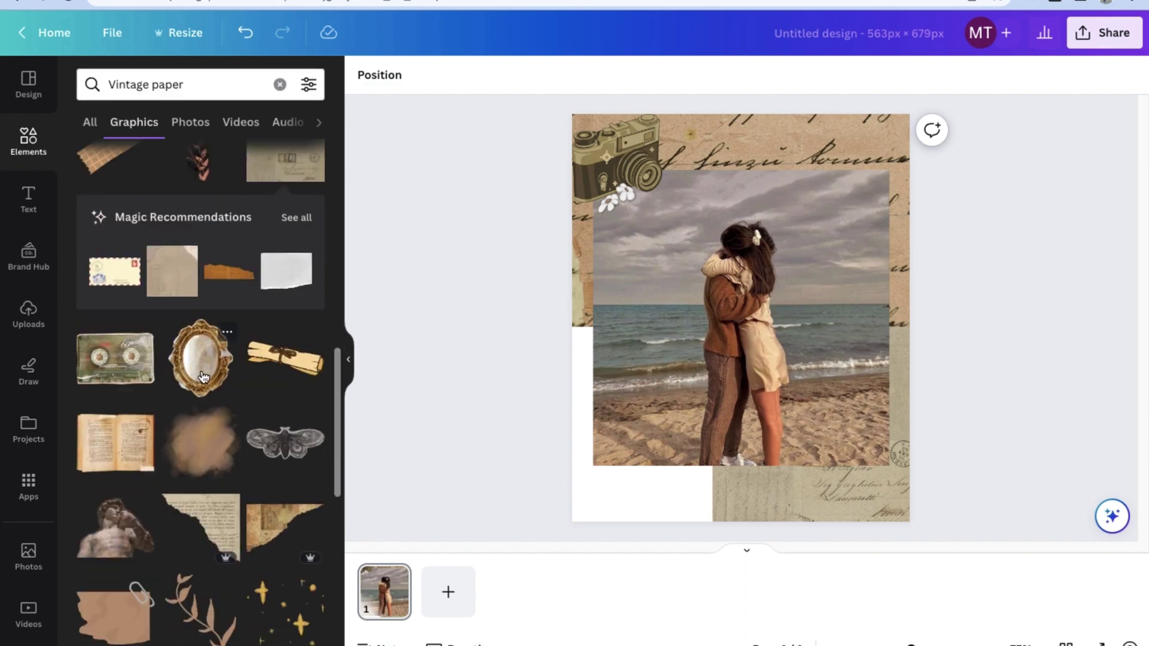
Add the torn printed paper at the lower left, flipped horizontally and upside down
click(210, 348)
drag(806, 292, 752, 367)
click(476, 77)
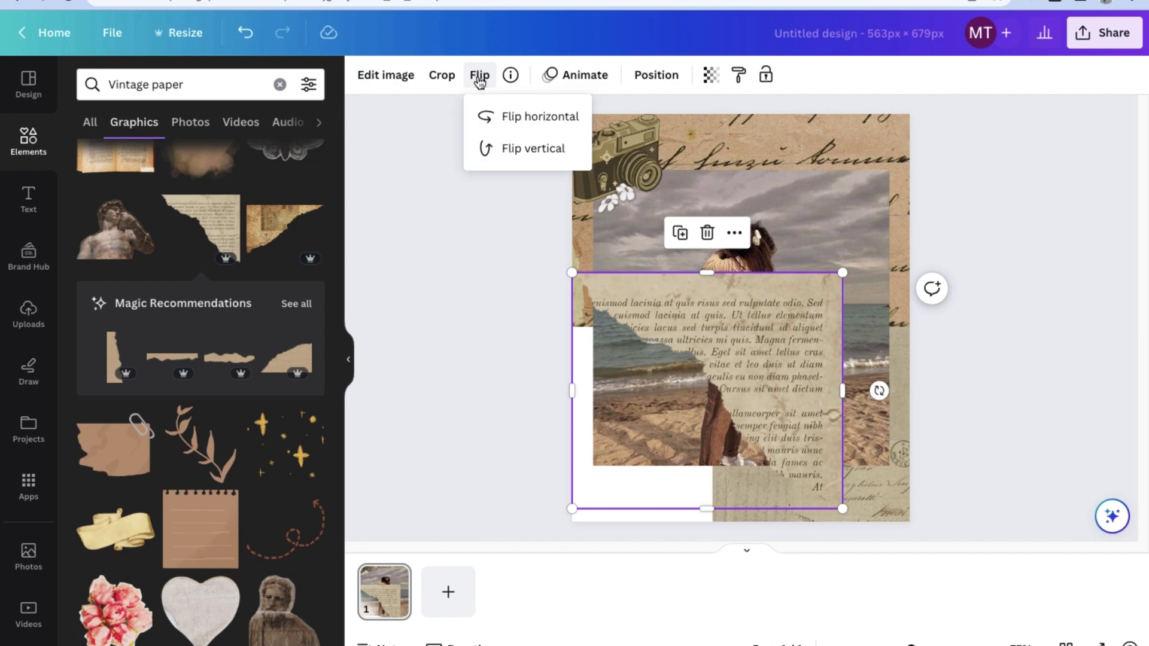
click(485, 116)
click(521, 150)
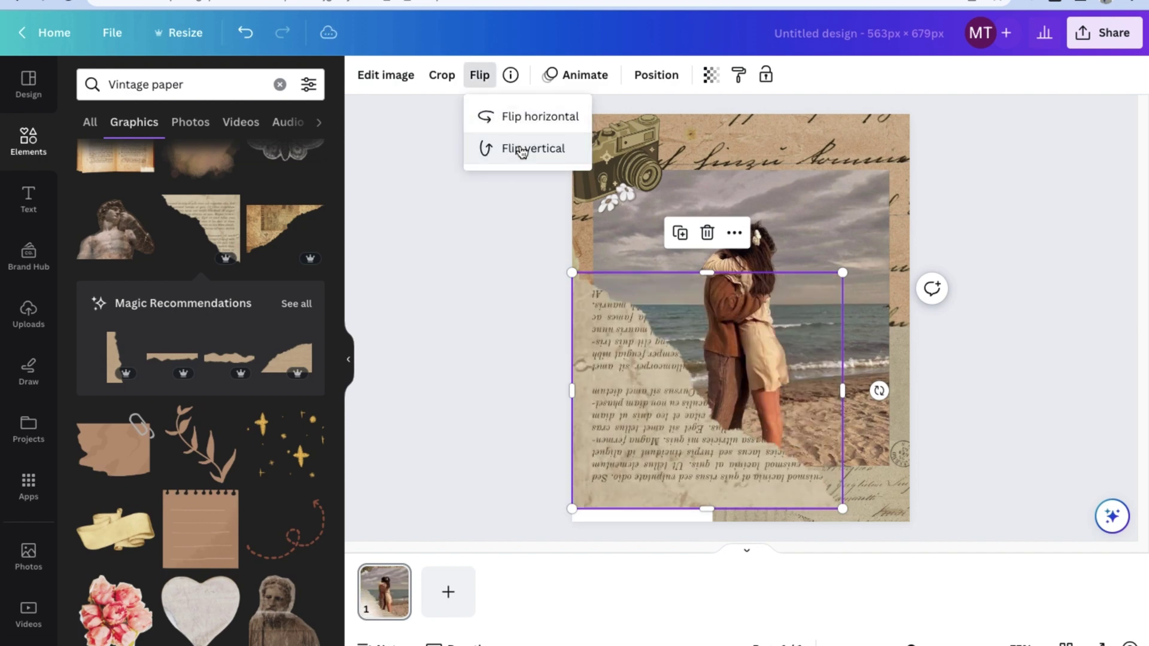
drag(646, 389, 646, 410)
key(ctrl+z)
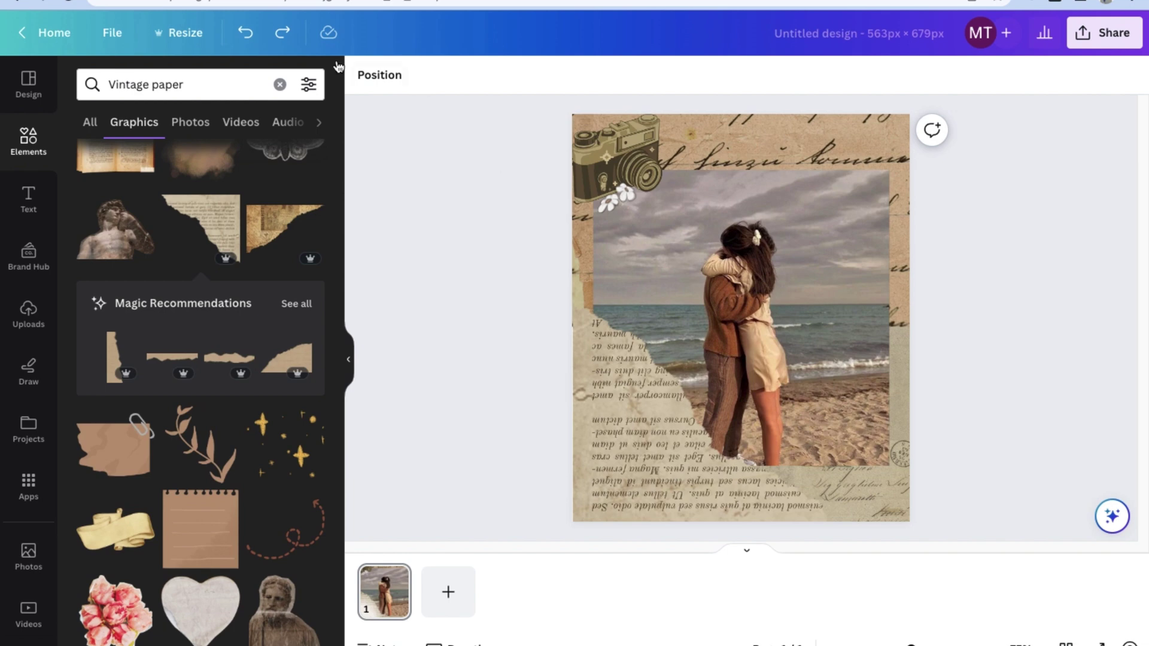
Add a heading reading 'I want to be with you for the rest of my life'
click(28, 200)
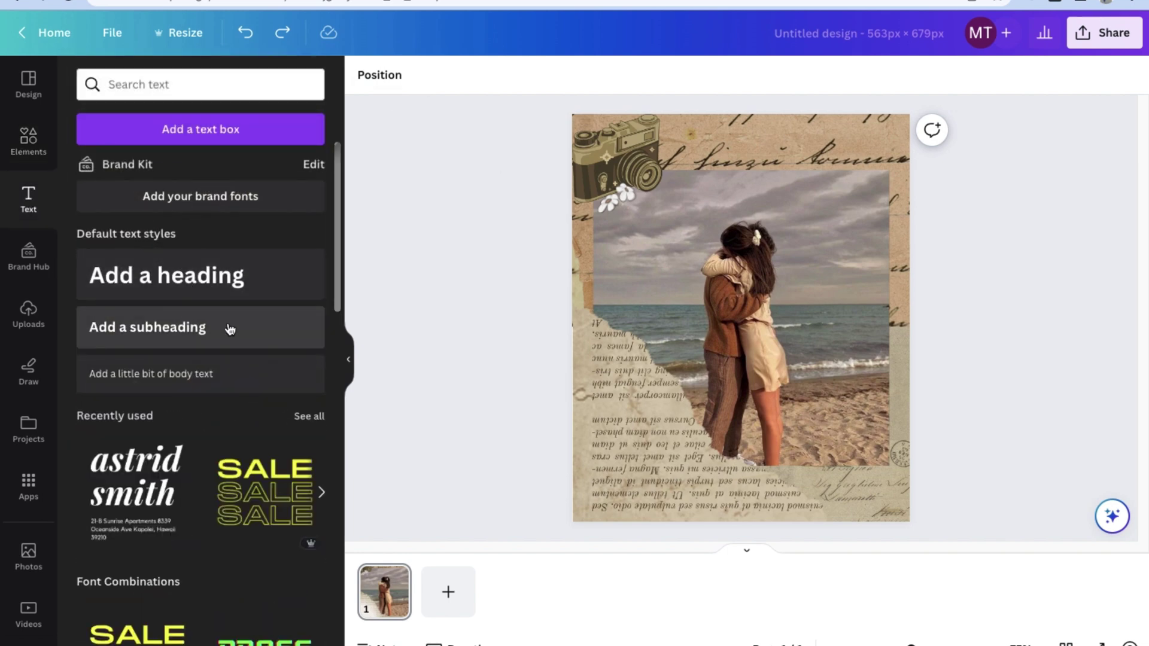
click(230, 289)
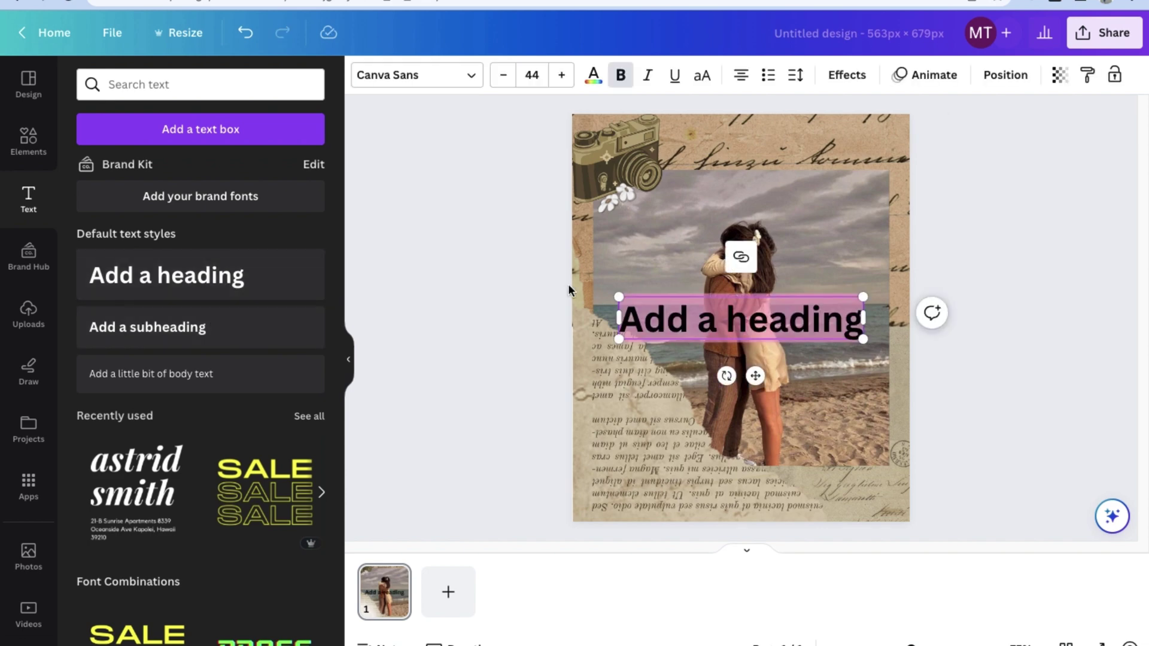
text(I want)
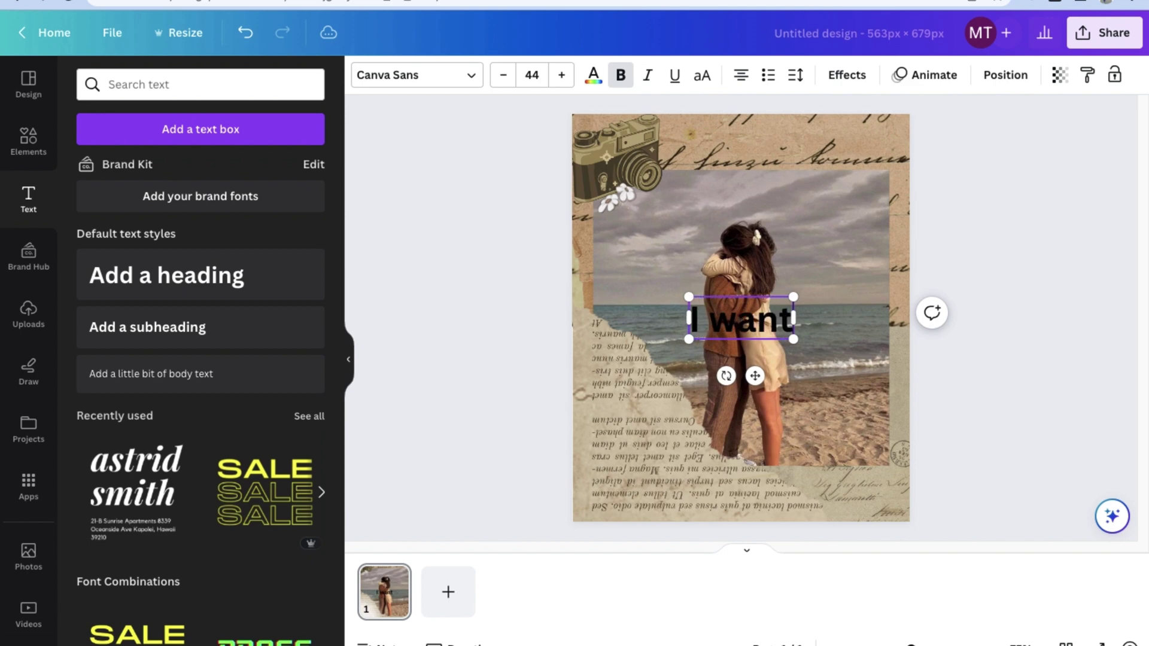
text( to be wi)
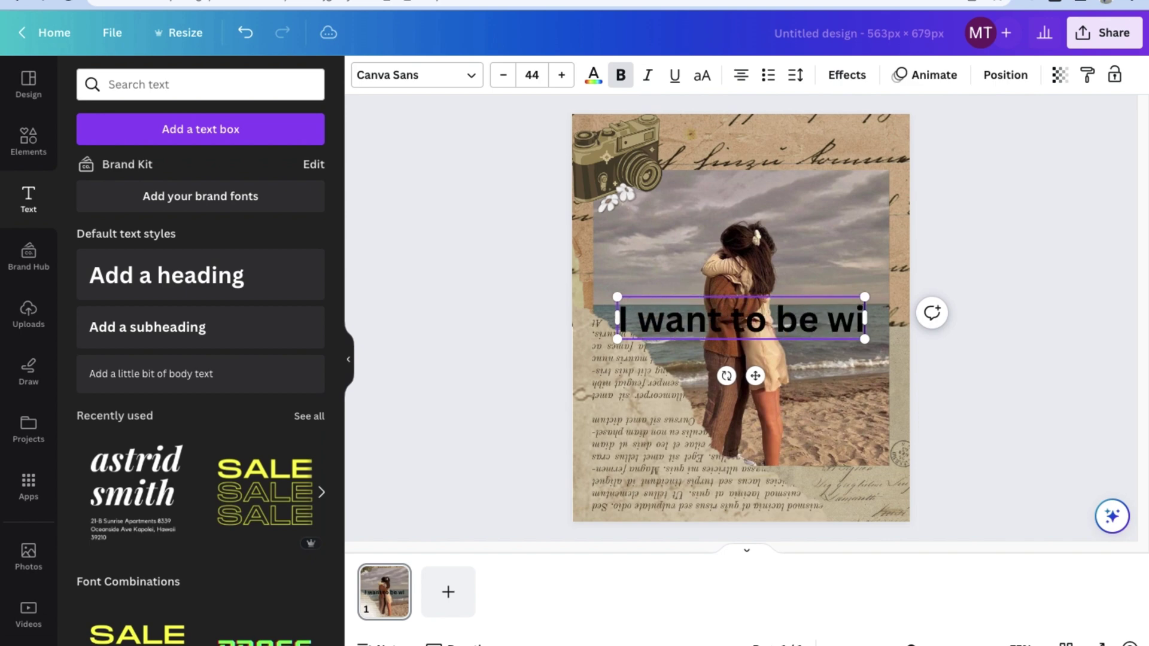
text(th you for)
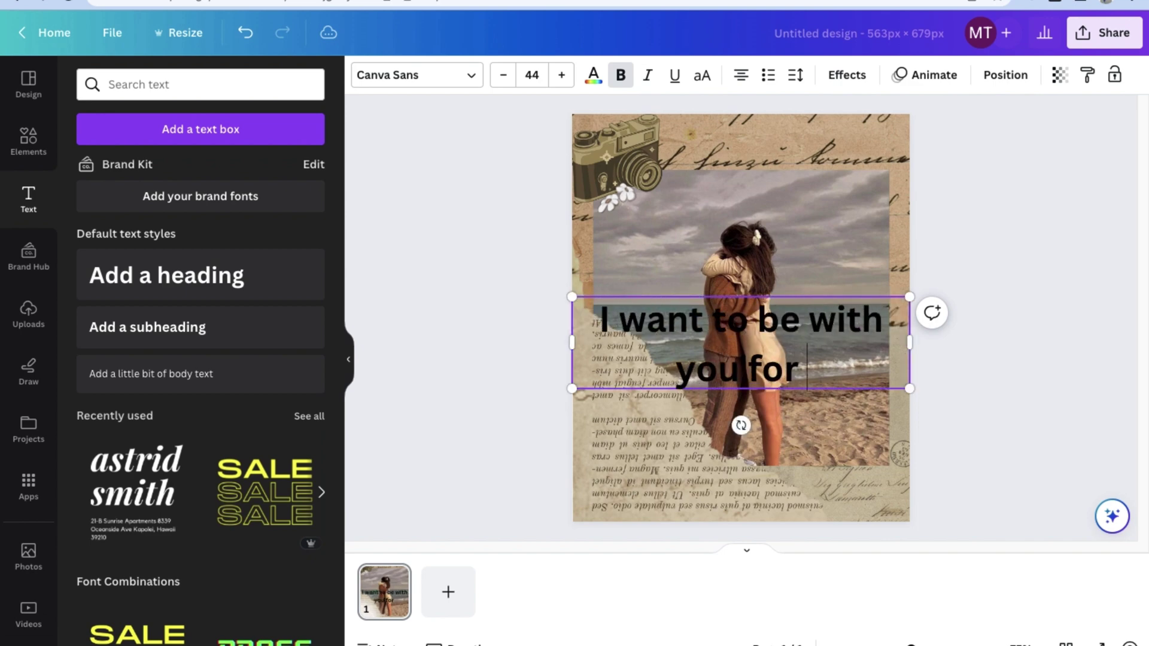
text( the rest)
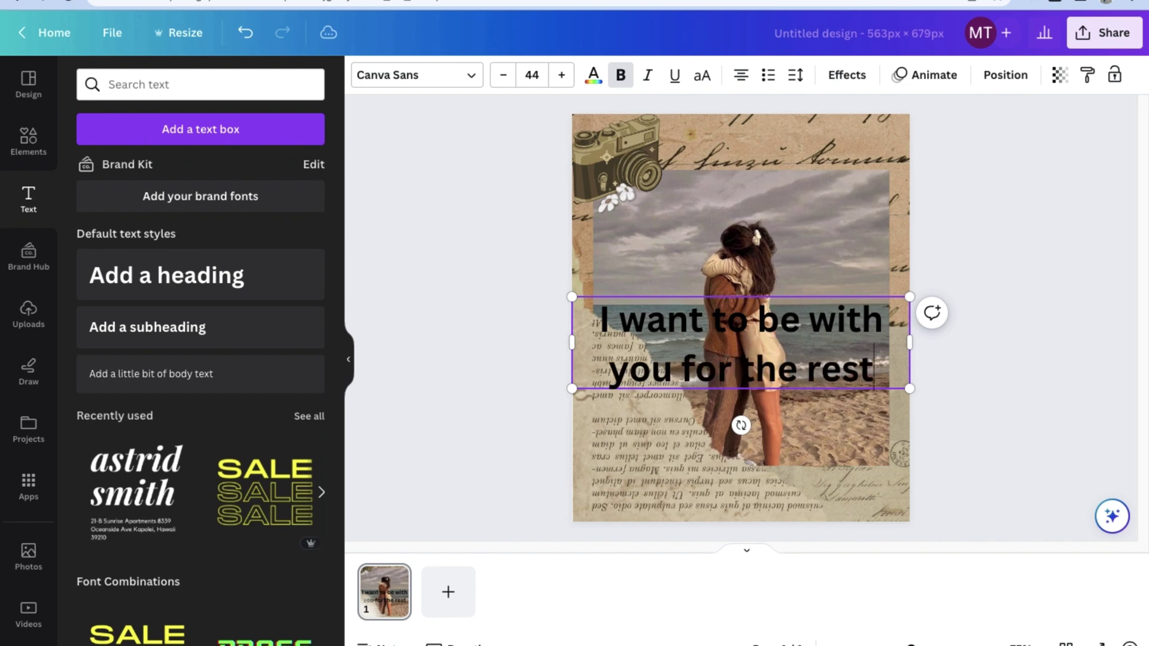
text( of my l)
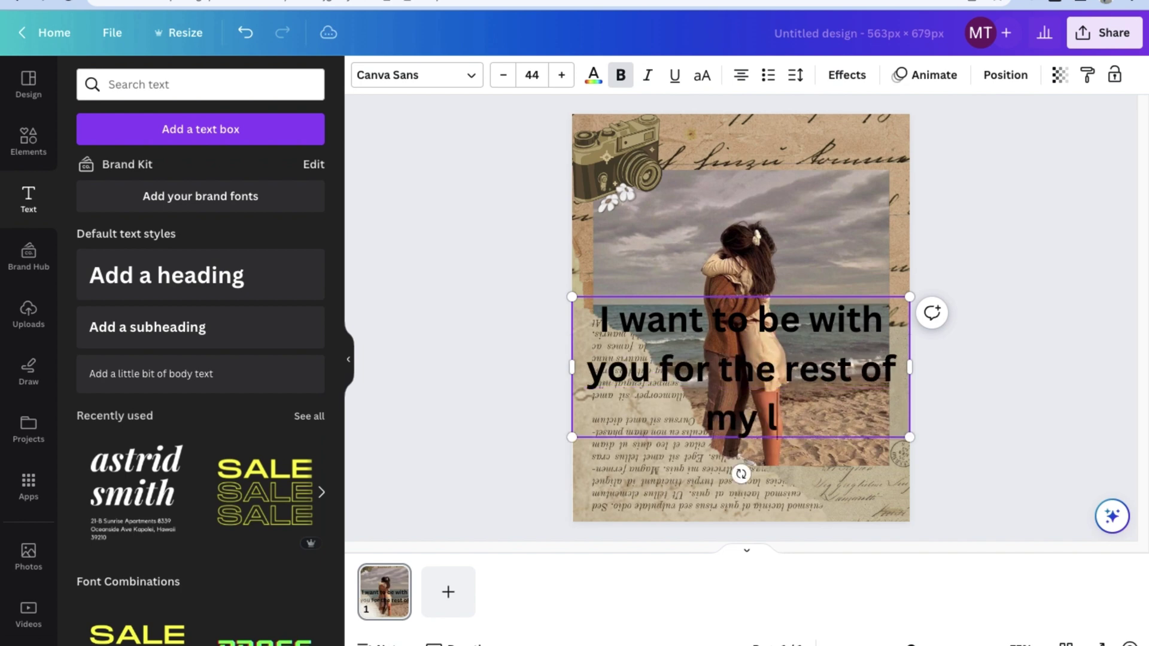
text(ife)
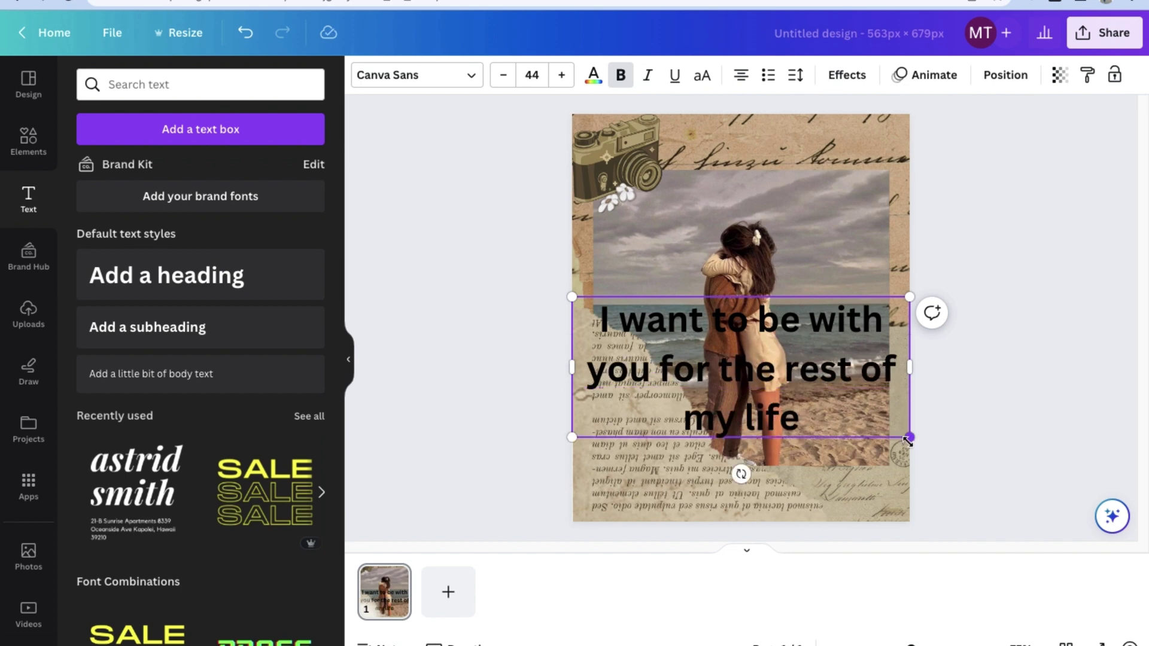
Scale the caption down to two small lines and place it at the photo's top
drag(907, 441, 707, 333)
drag(707, 291, 778, 278)
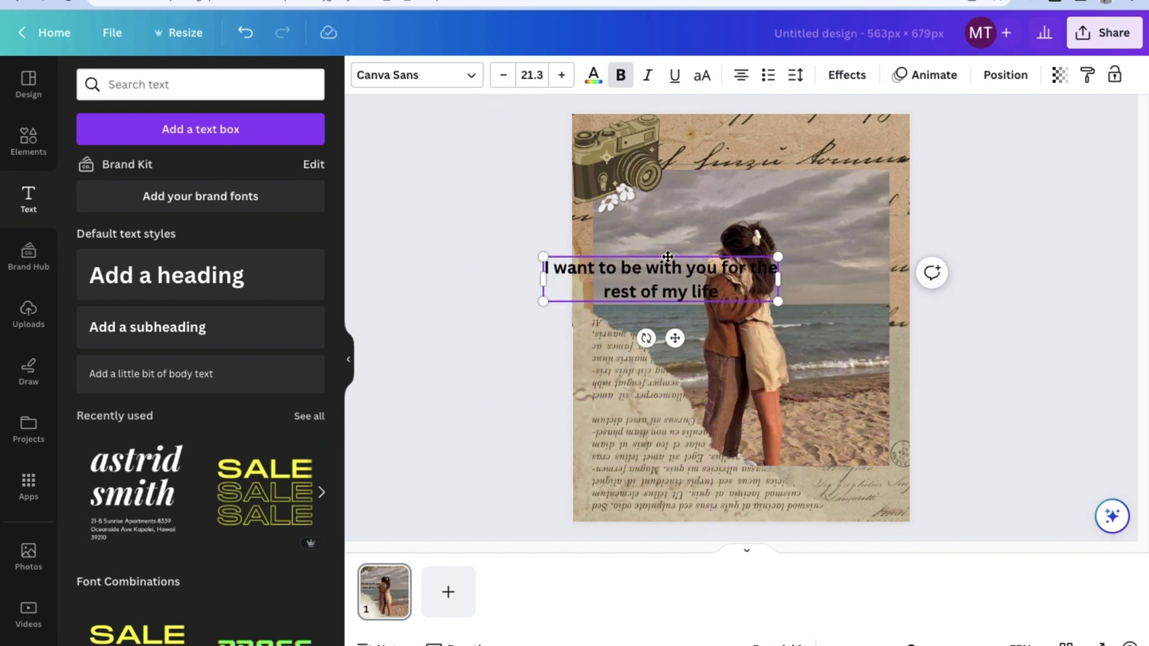
drag(667, 256, 789, 172)
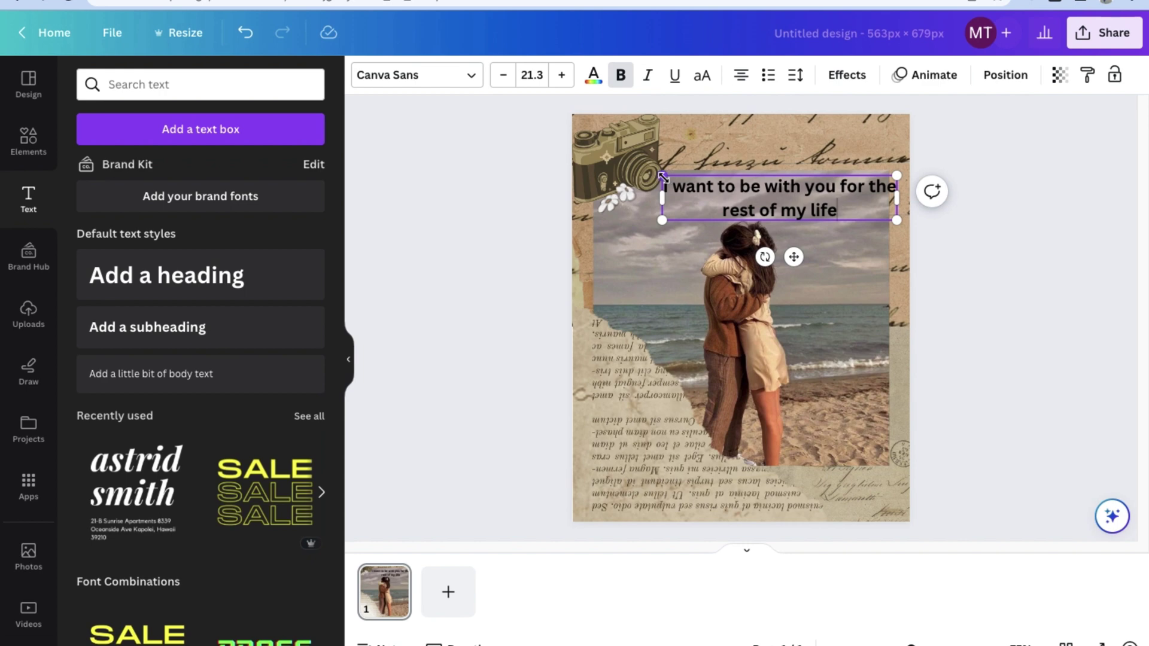
drag(663, 177, 710, 179)
drag(790, 177, 766, 177)
Search fonts for 'typewriter' and apply a typewriter font to the caption
click(436, 80)
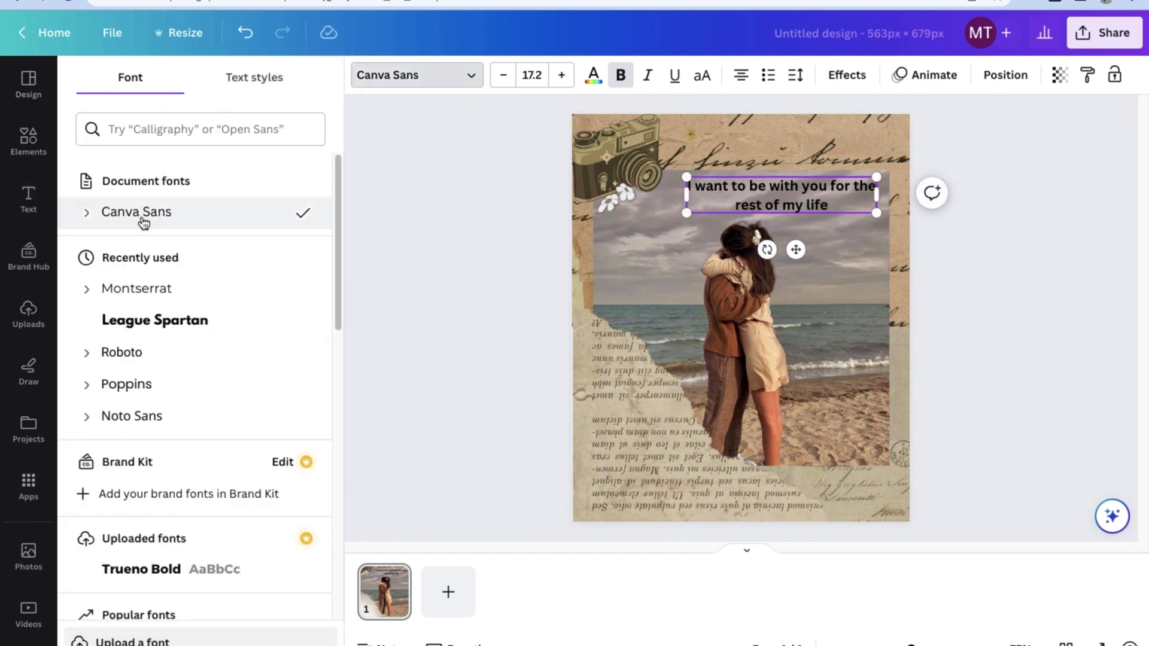
click(170, 129)
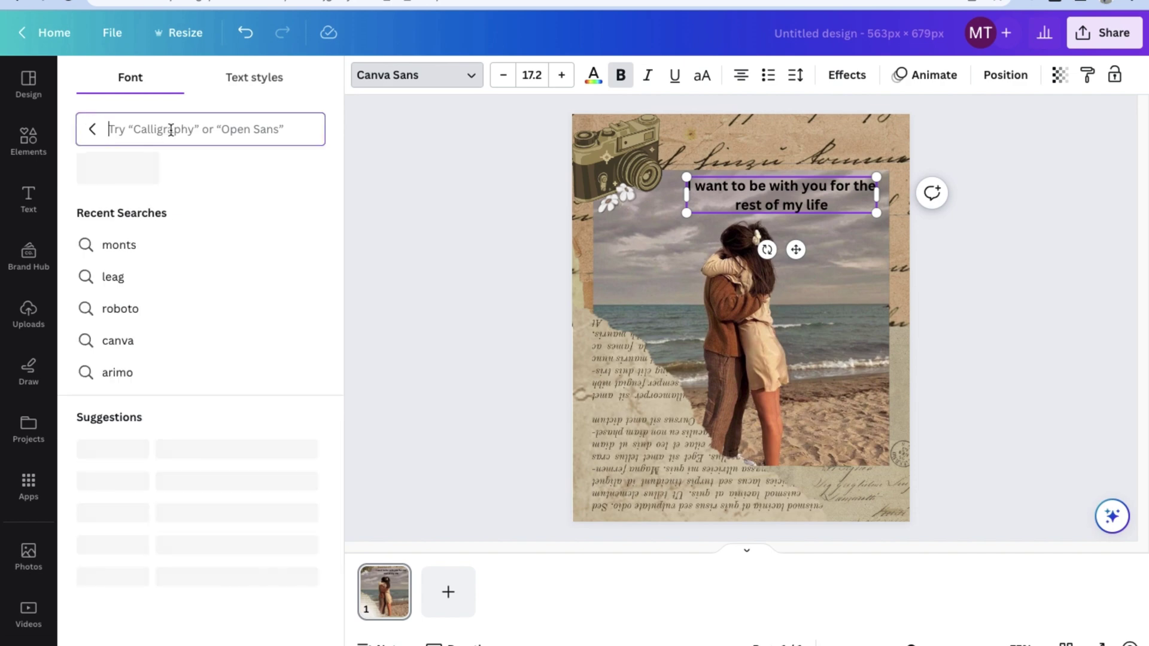
text(typewriter)
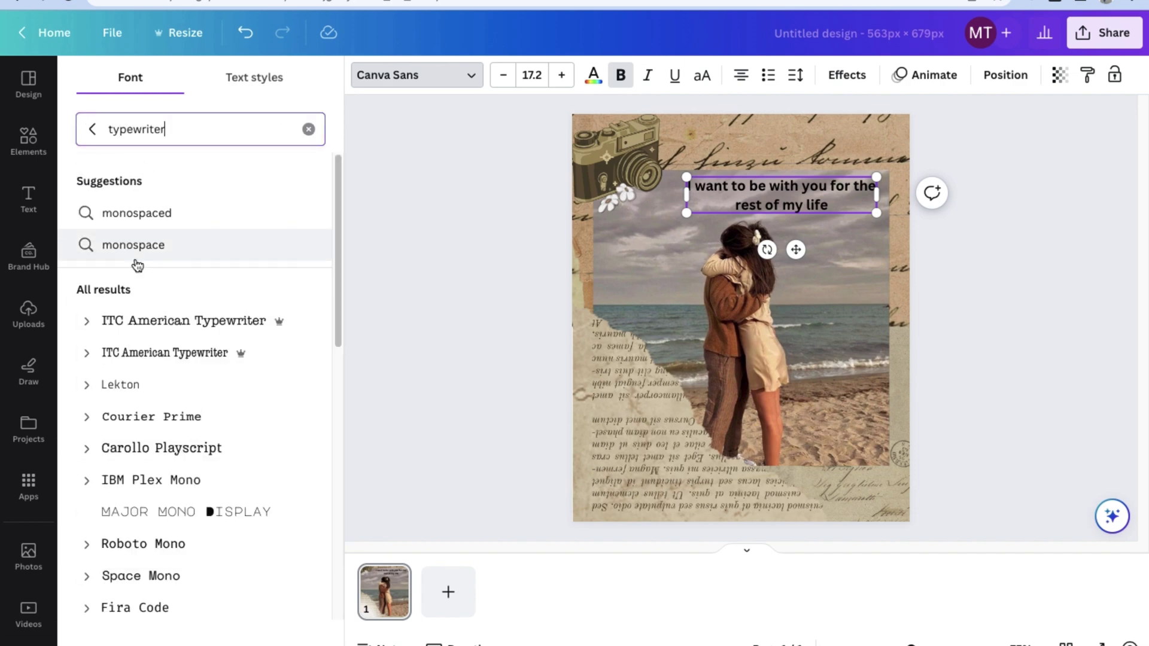
click(174, 416)
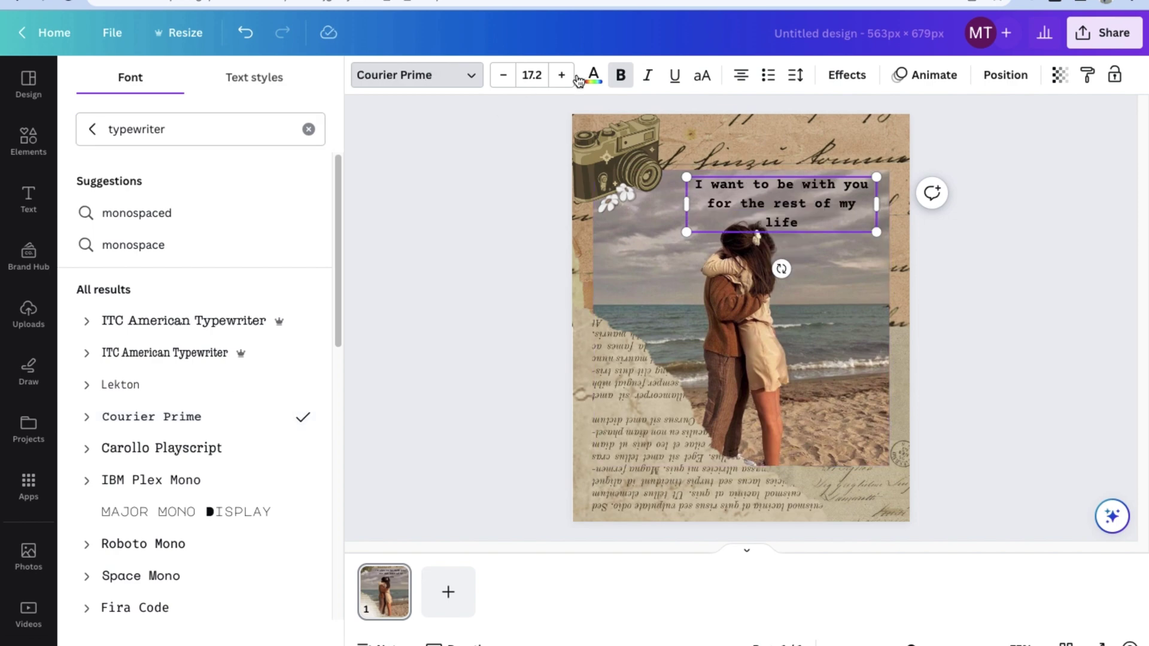
Make all the caption text white and resize its box to fit
click(593, 75)
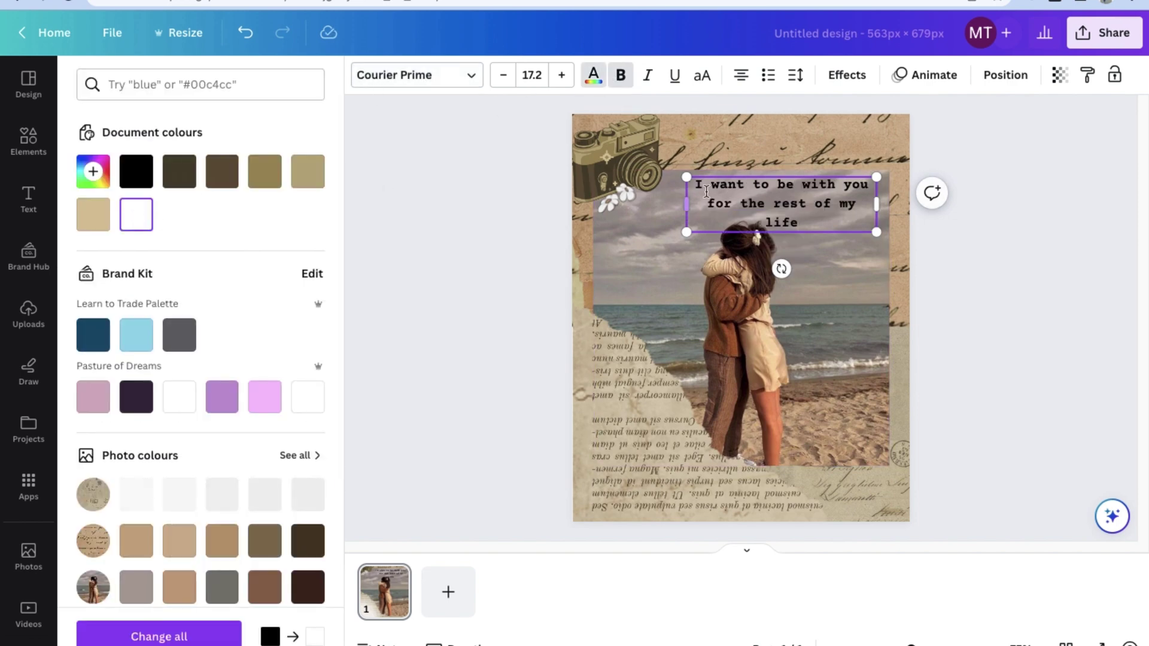
drag(823, 222, 695, 183)
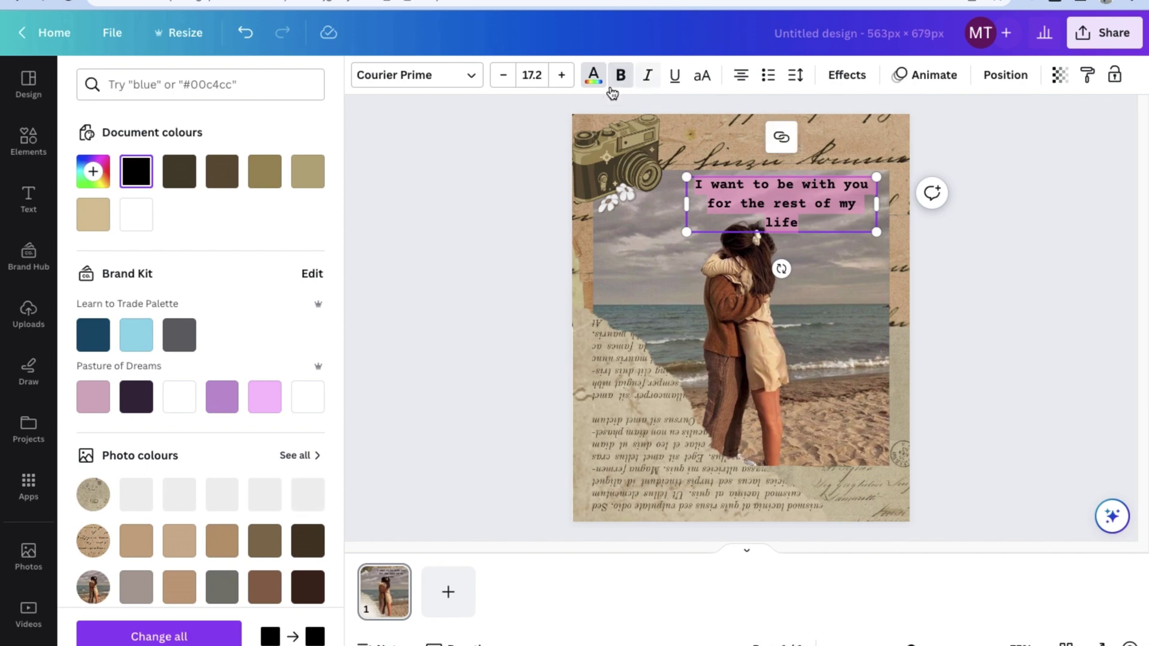
click(591, 81)
click(593, 75)
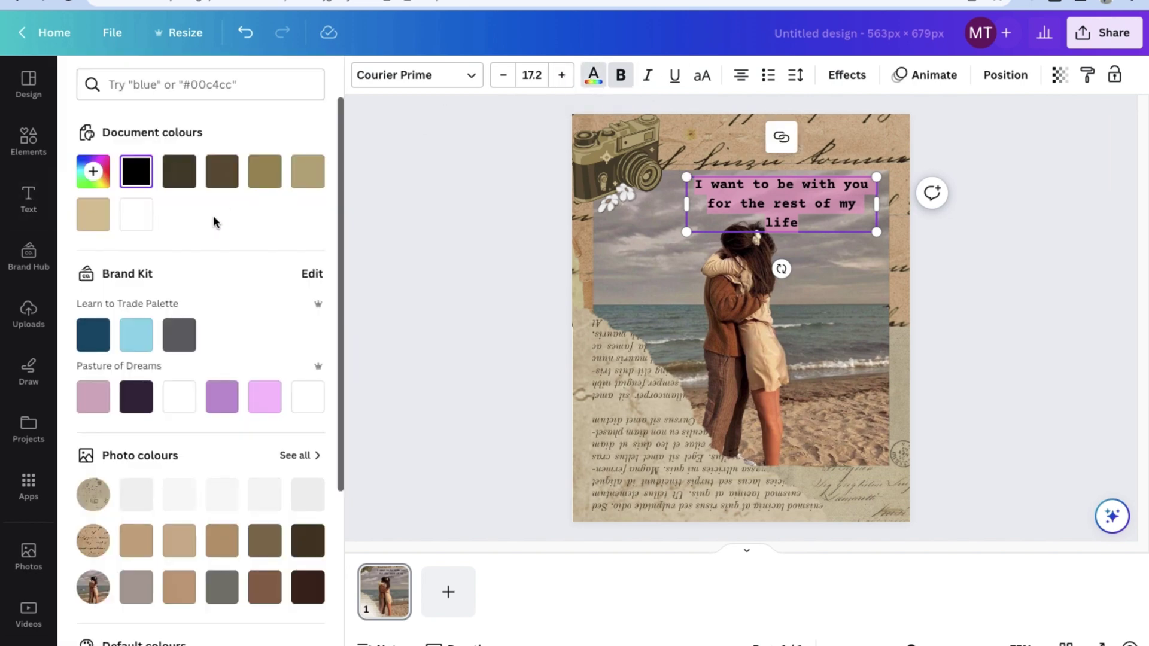
click(136, 214)
mouse_move(883, 199)
mouse_down()
mouse_move(892, 209)
mouse_move(862, 207)
mouse_up()
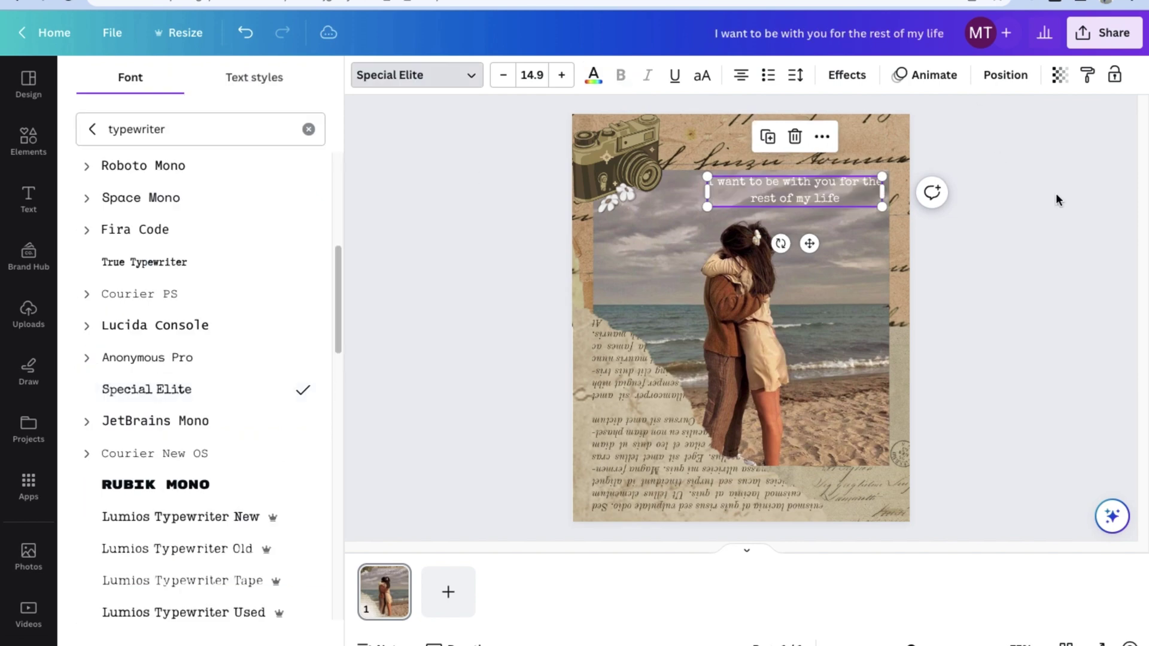
click(1056, 197)
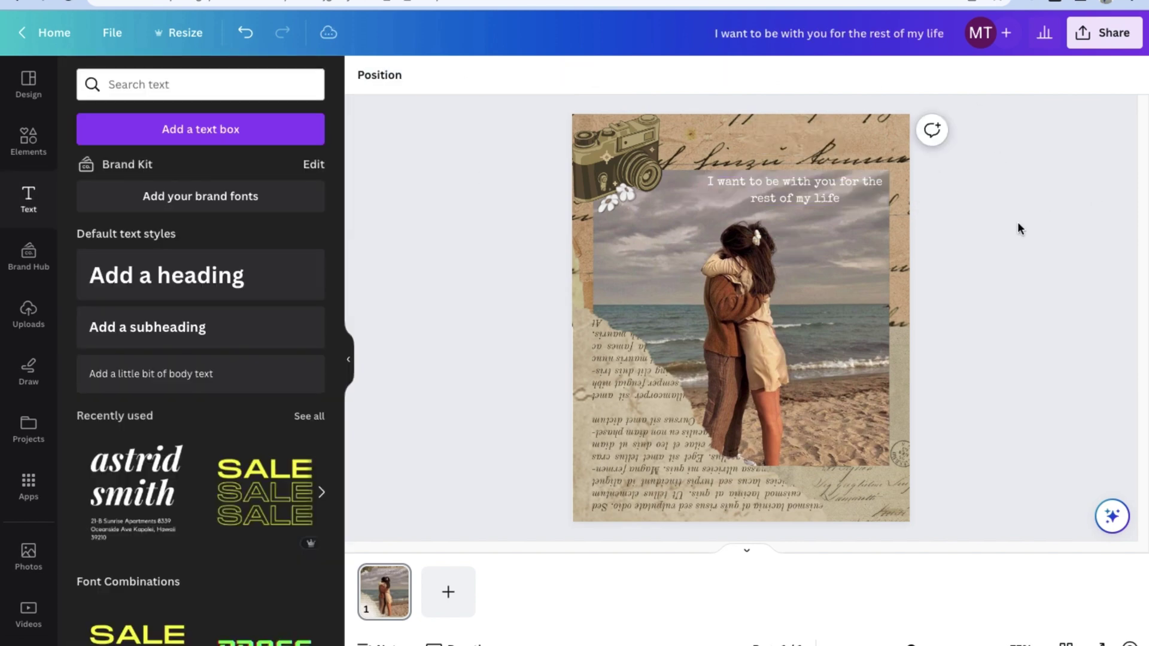
click(856, 191)
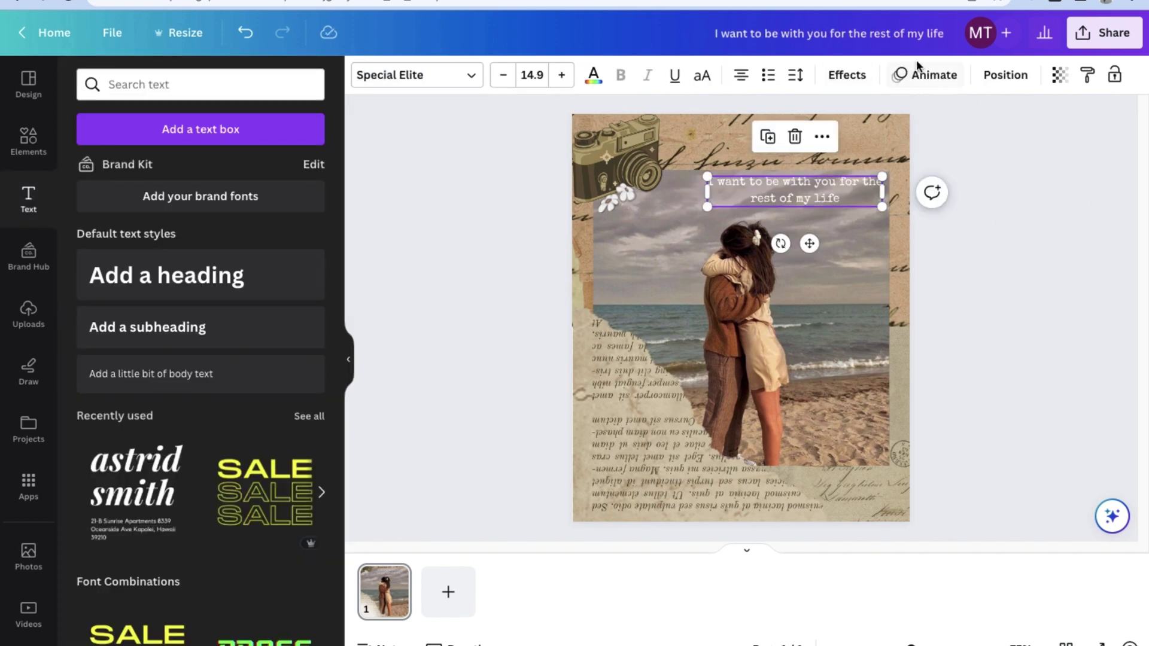
Apply a black Echo effect to the caption and shrink it to size 14
click(857, 78)
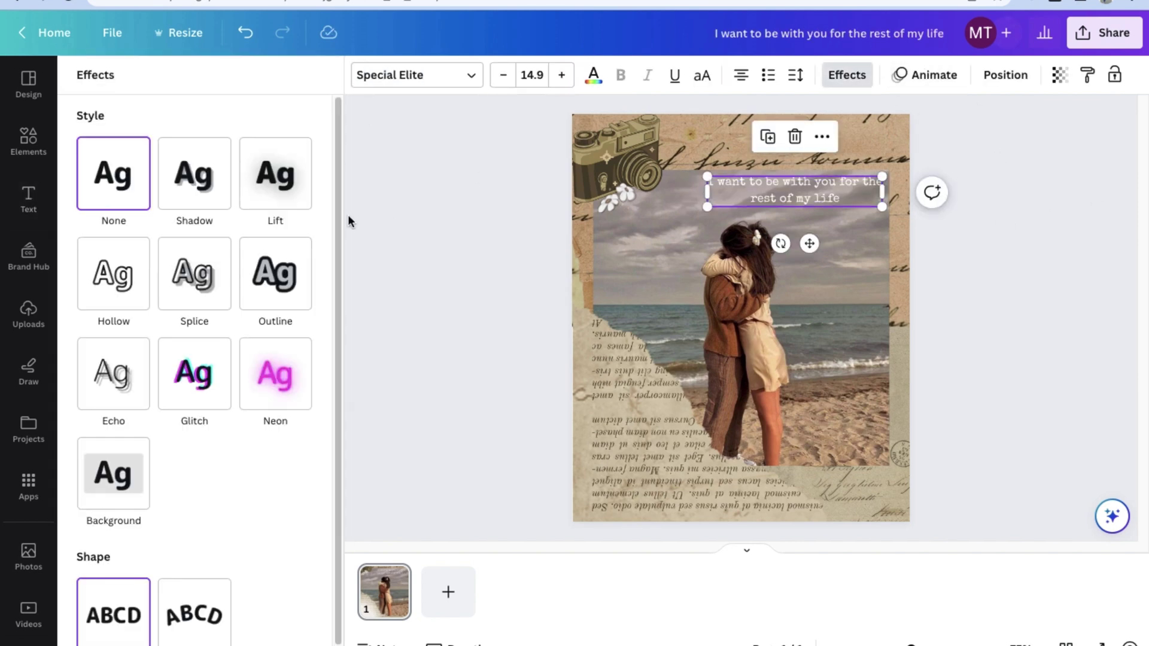
click(113, 395)
click(293, 543)
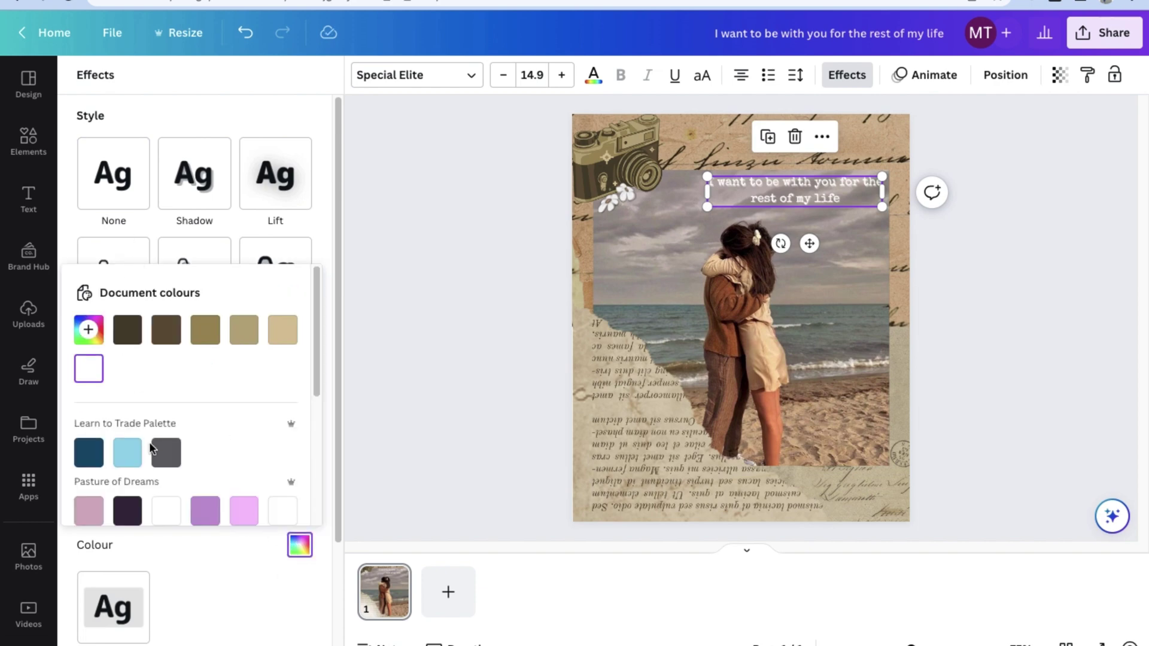
scroll(151, 449, down, 4)
click(90, 383)
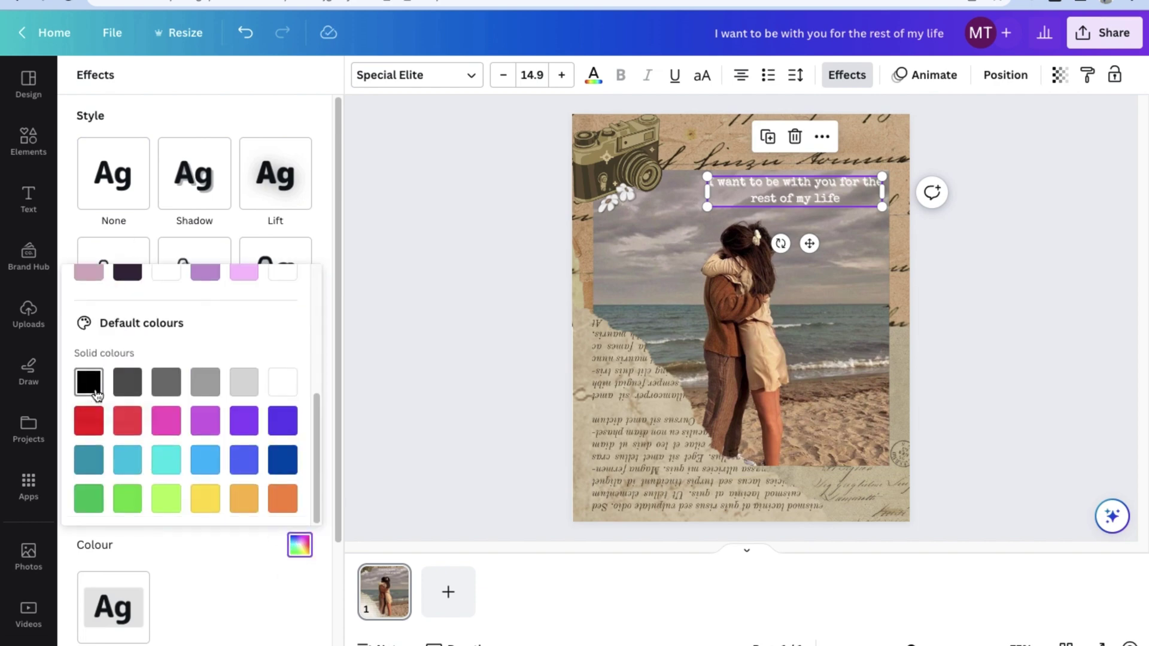
click(368, 296)
click(795, 189)
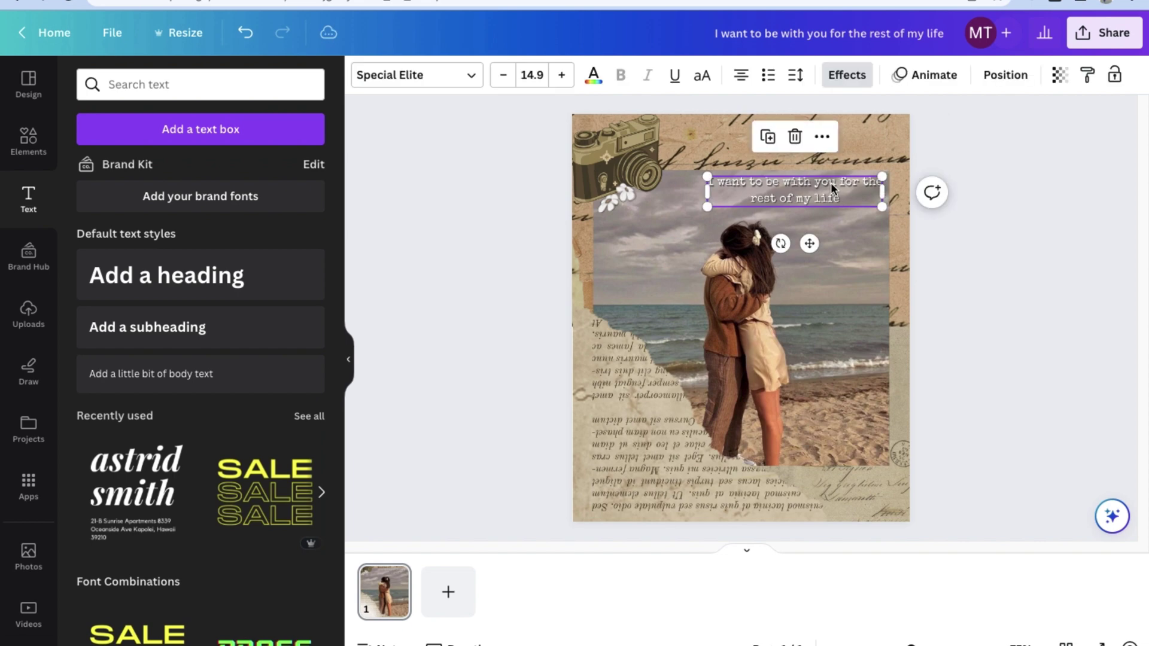
drag(707, 174, 712, 178)
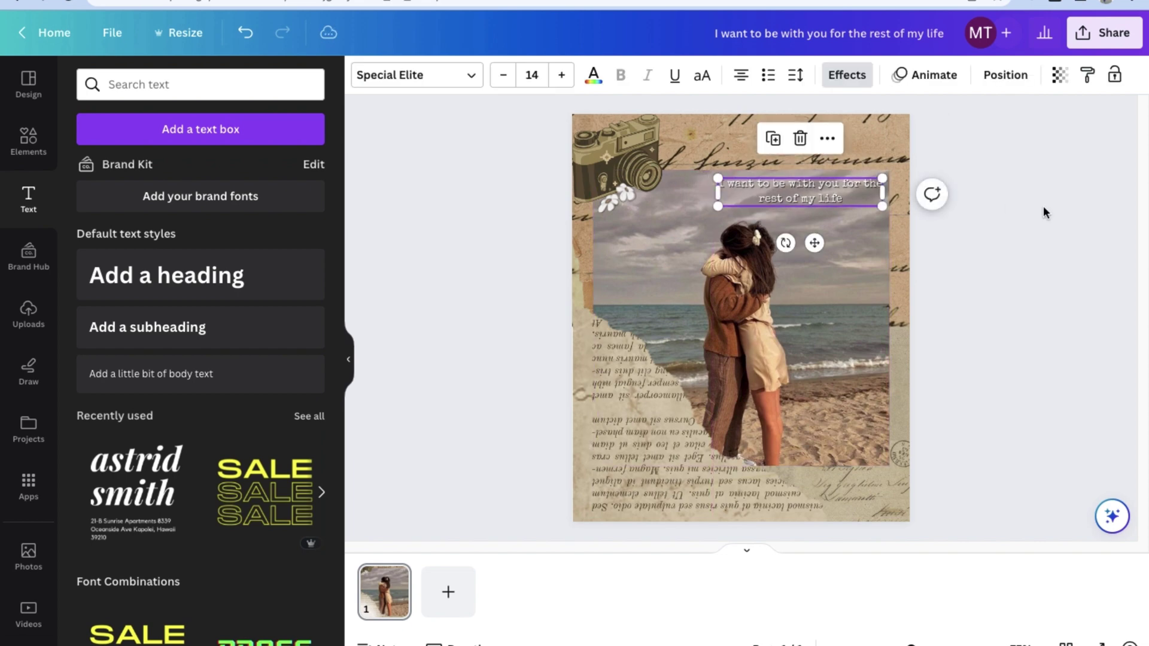
click(1043, 212)
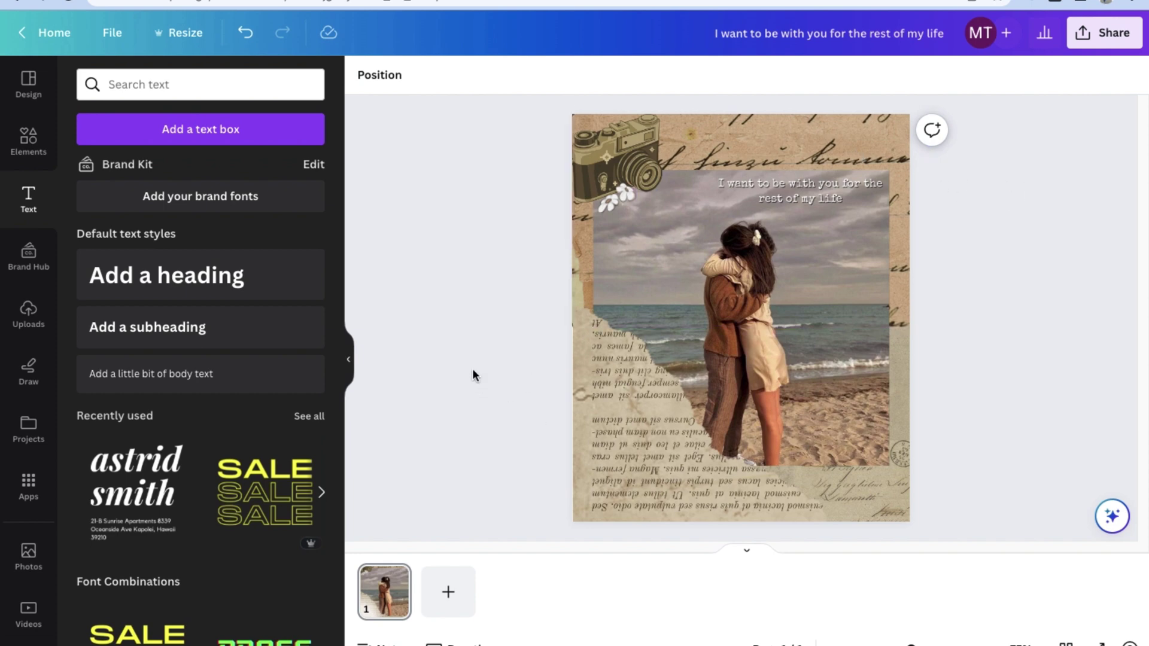
Download the design as a PNG file through Share > Download
click(1094, 42)
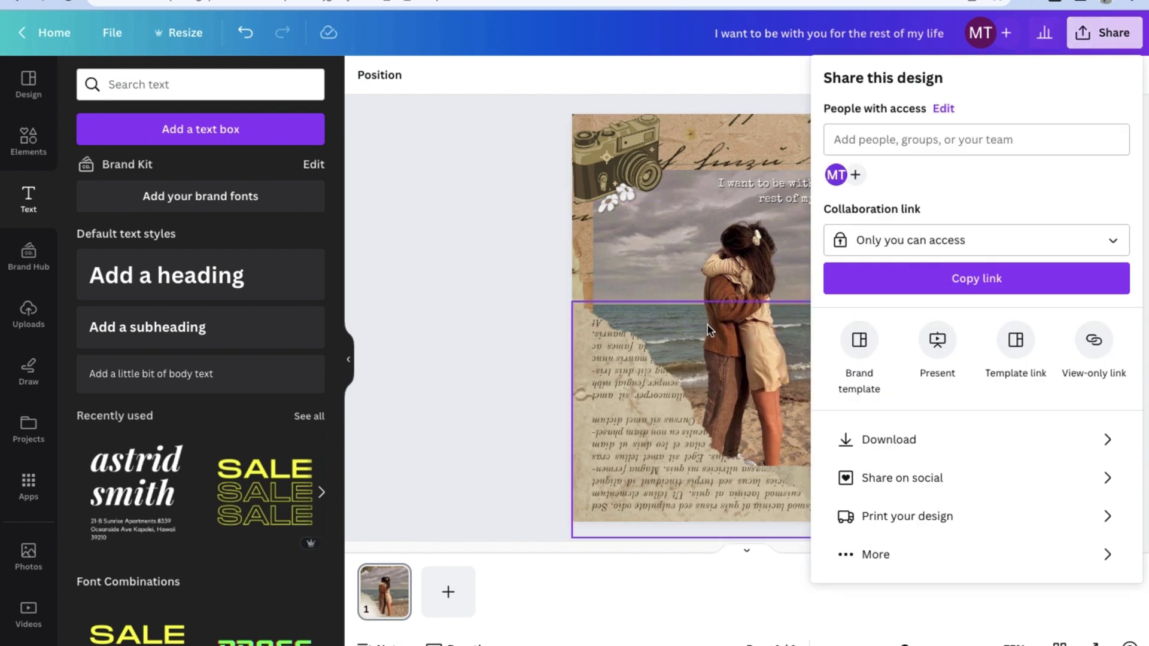
click(926, 437)
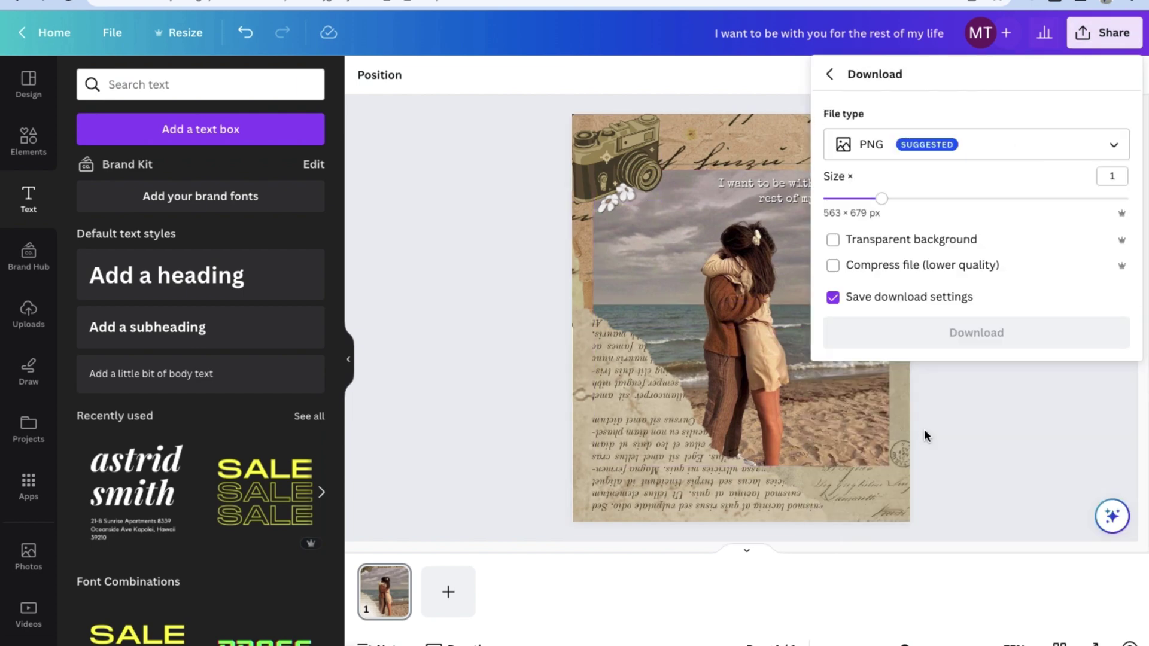
click(891, 154)
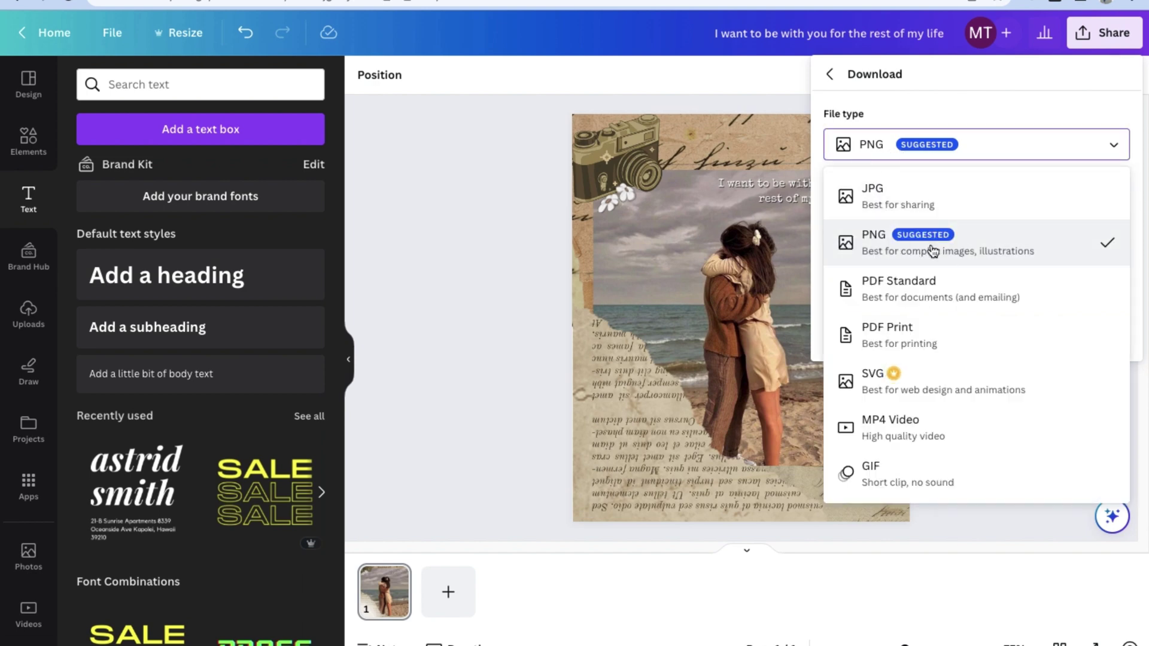
click(908, 251)
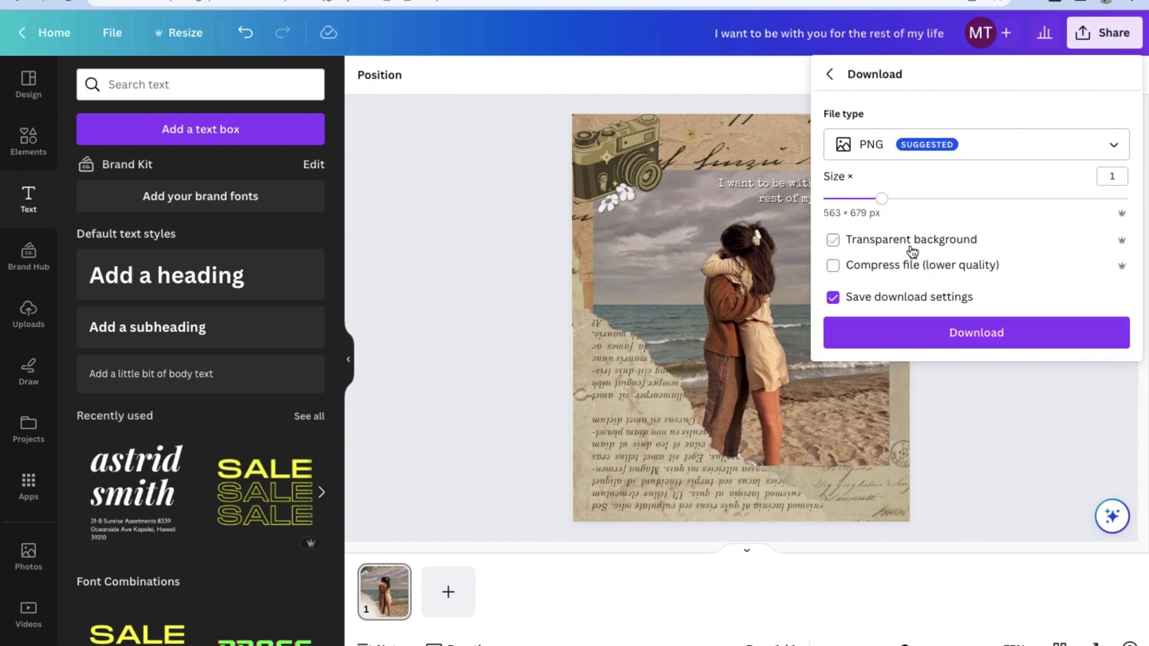
click(958, 338)
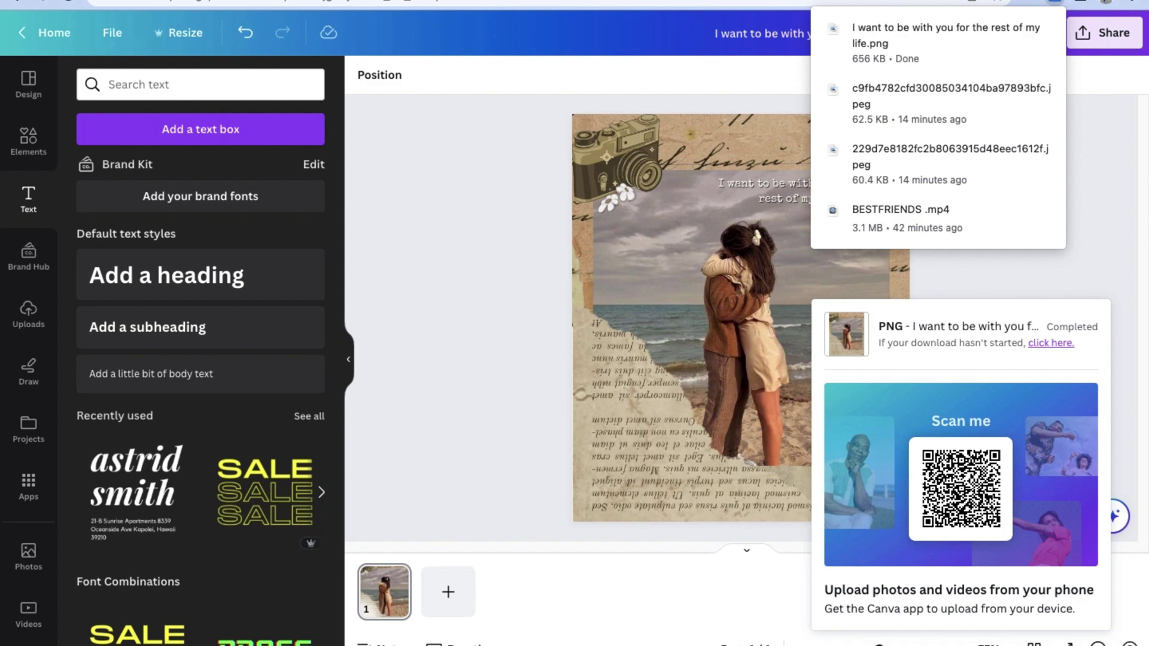
click(892, 26)
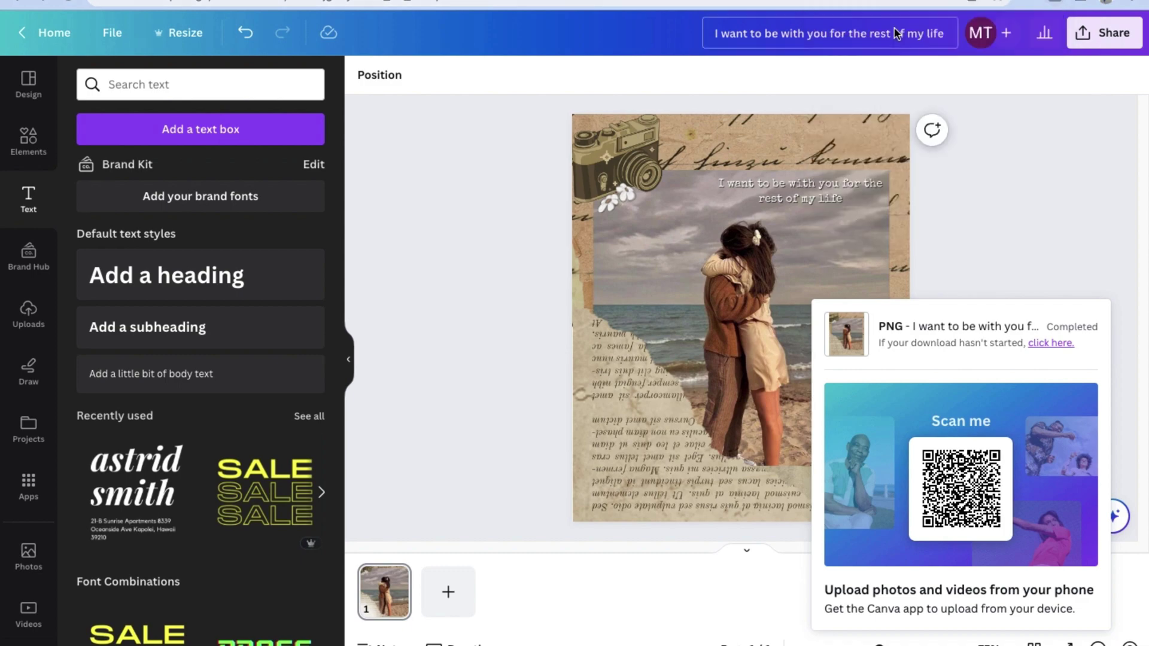